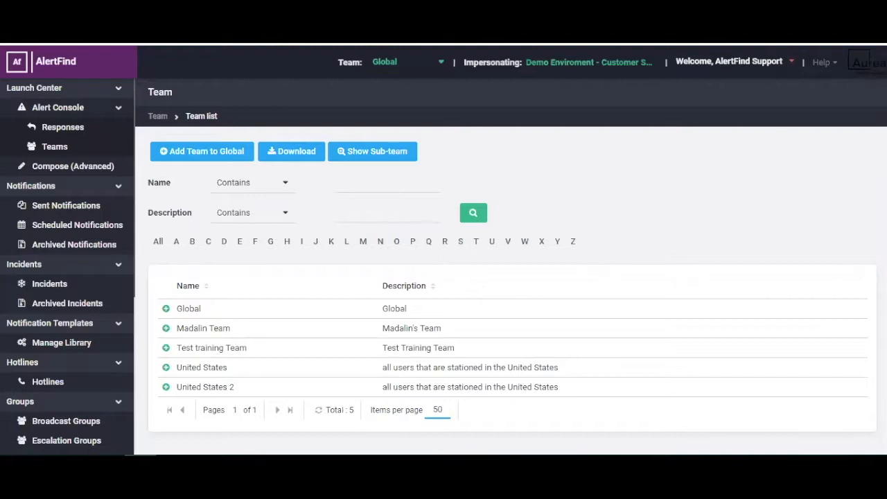
Open the Earthquake warning notification sent 26 Dec 2018 at 8:25 AM and start saving it as a notification template
left_click(340, 316)
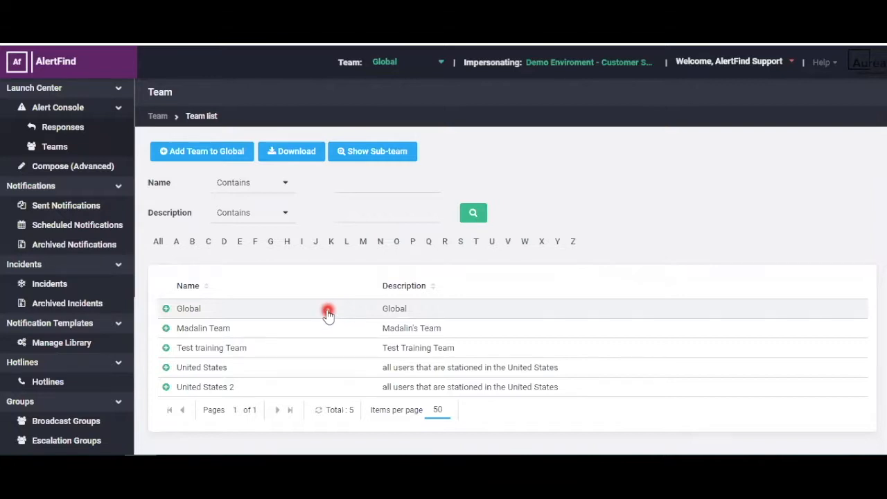
left_click(78, 206)
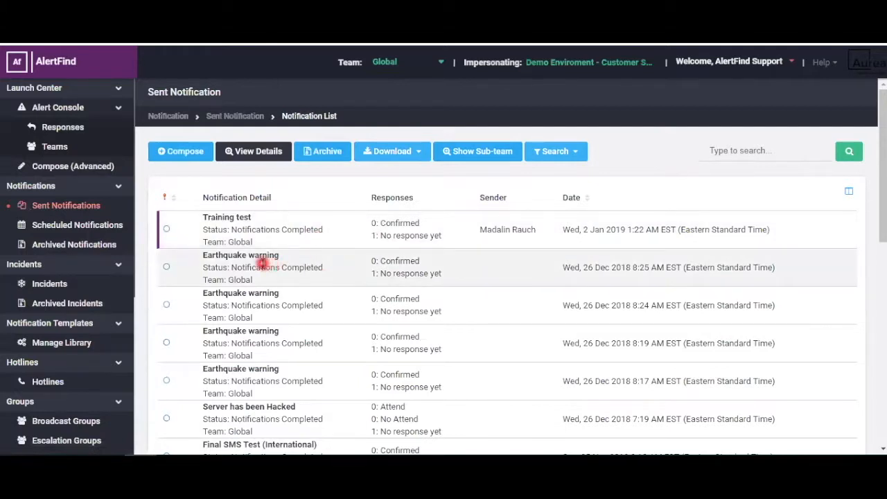
double_click(262, 267)
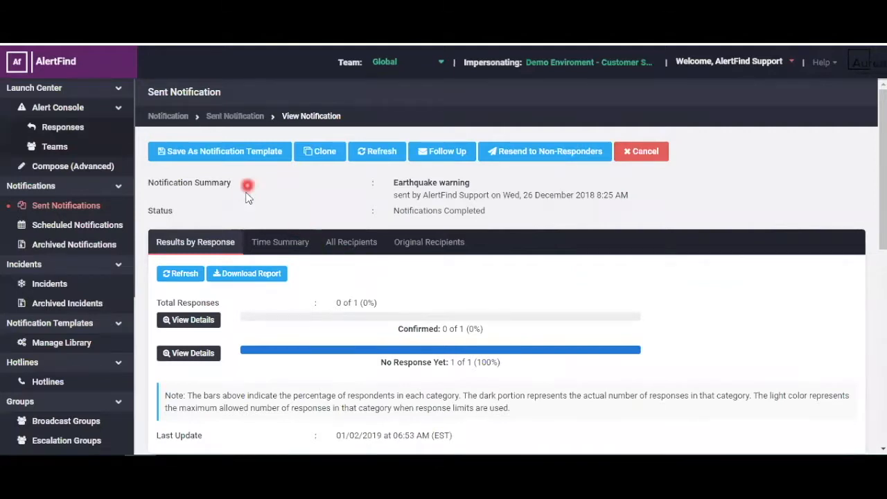
left_click(229, 155)
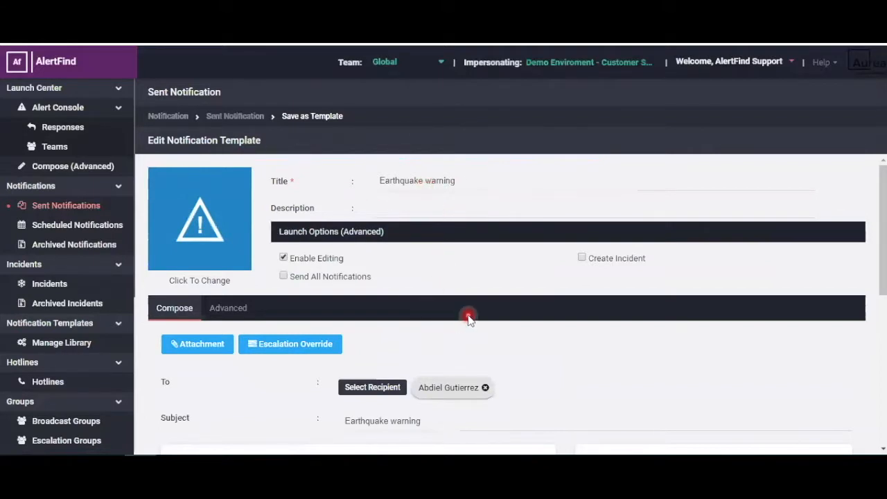
Review the template's recipient, message and responses, and set its title to "Earthquake warning 2"
scroll(468, 313, "down", 3)
scroll(451, 289, "up", 2)
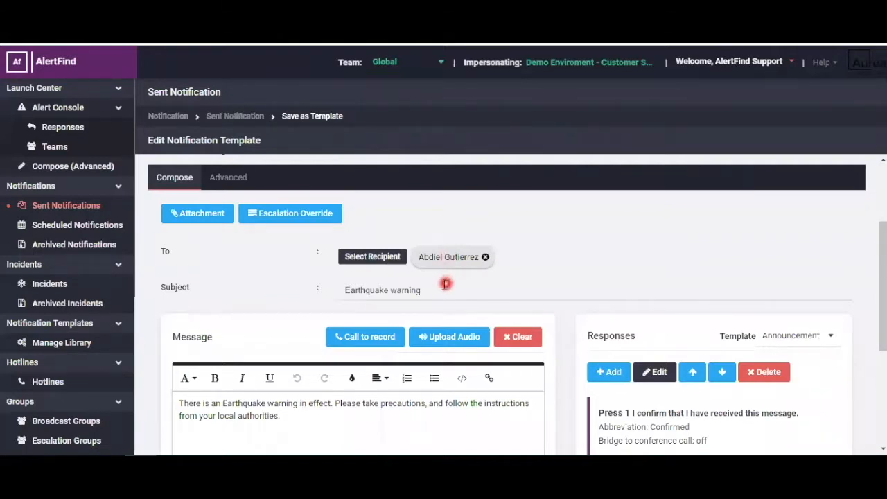
scroll(367, 409, "down", 2)
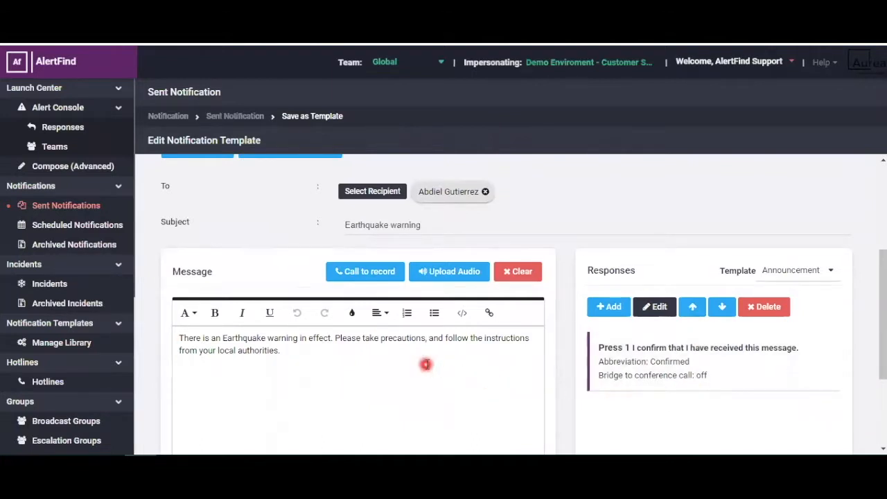
scroll(424, 364, "up", 5)
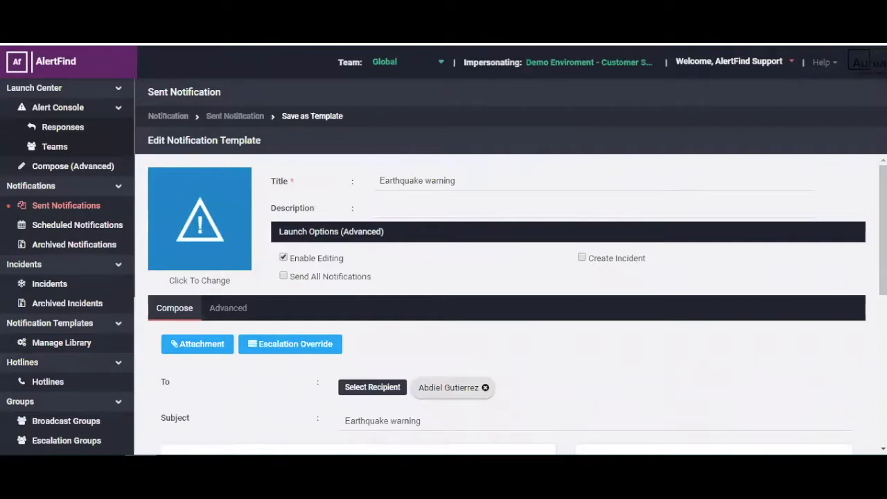
left_click(462, 184)
left_click(470, 185)
type("2")
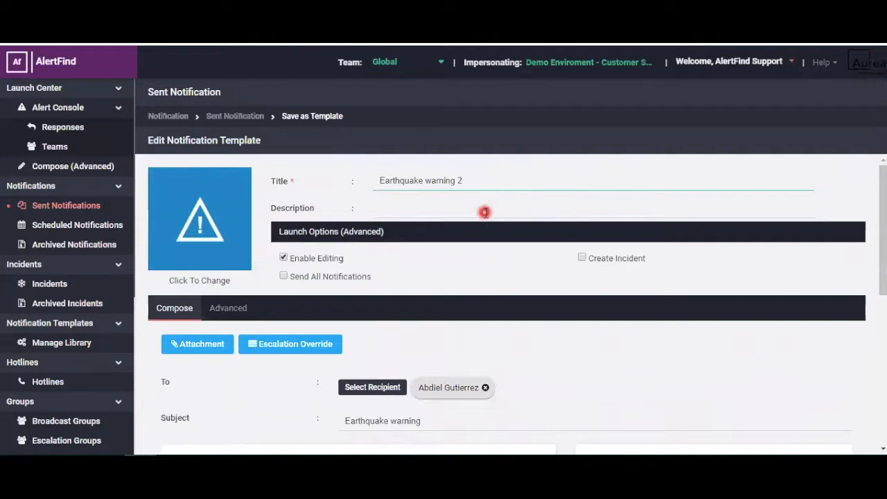
Change the template's icon to the green Earthquake - 1 icon from the Natural Disaster category
left_click(200, 237)
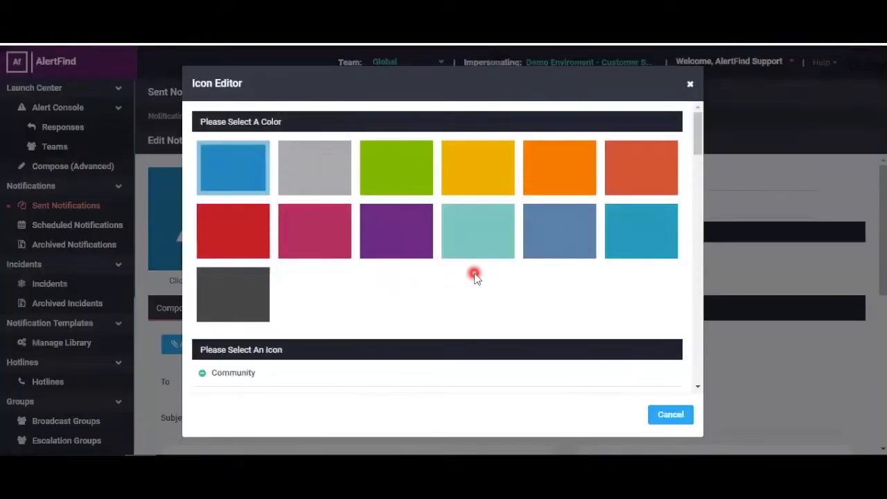
left_click(394, 176)
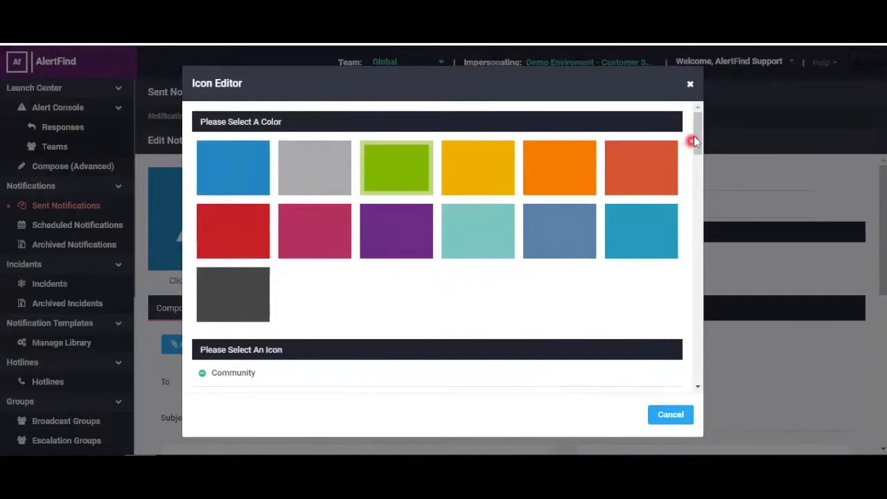
left_click_drag(697, 133, 693, 243)
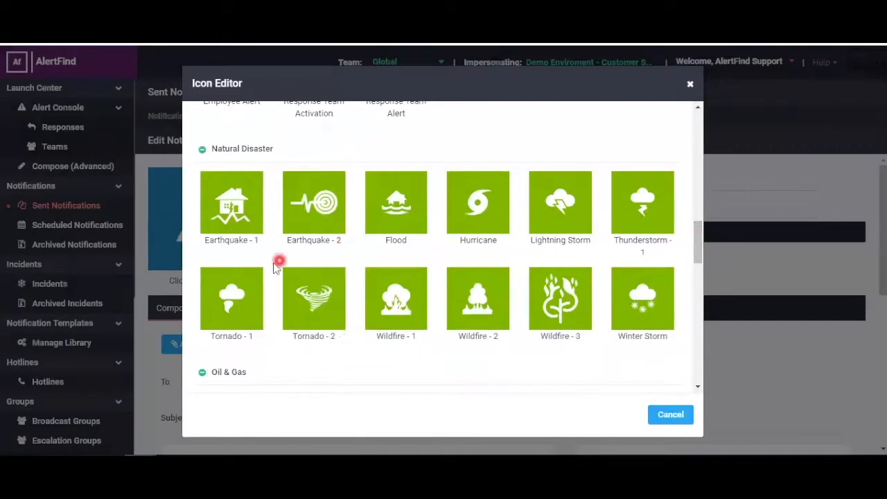
left_click(247, 223)
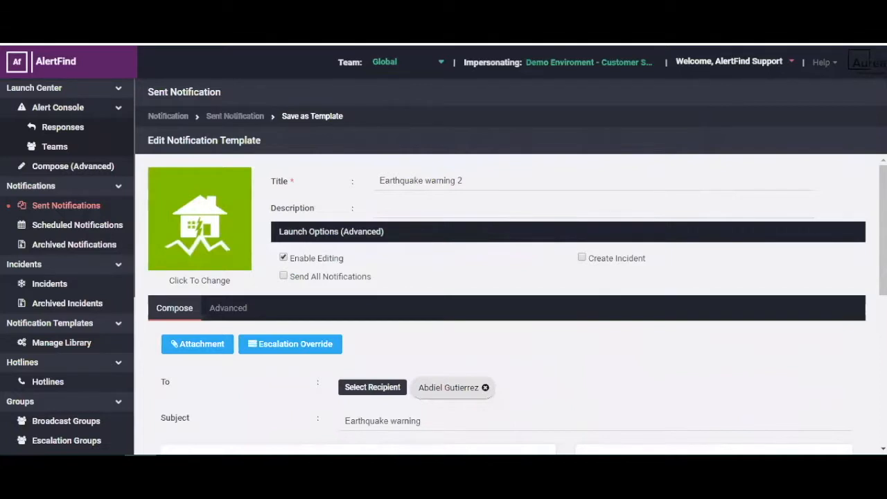
Enable Send All Notifications with a generated Quick Launch ID, and save the template
left_click(445, 207)
scroll(440, 209, "down", 1)
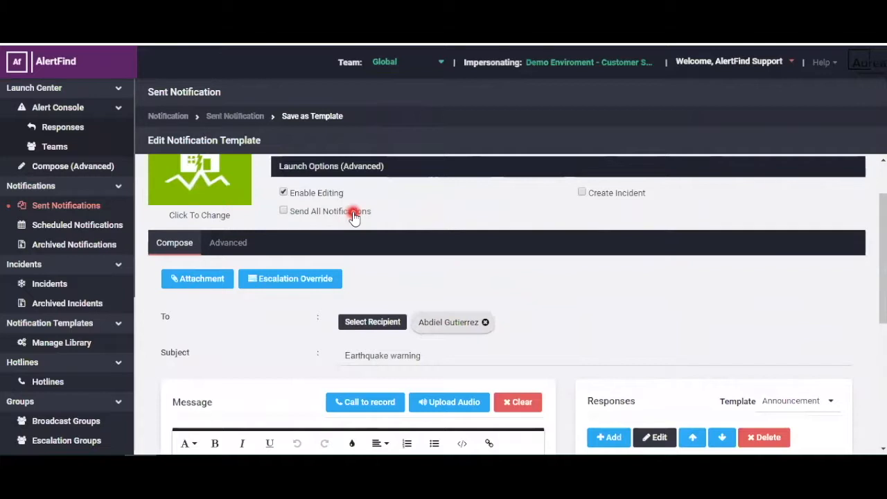
left_click(283, 211)
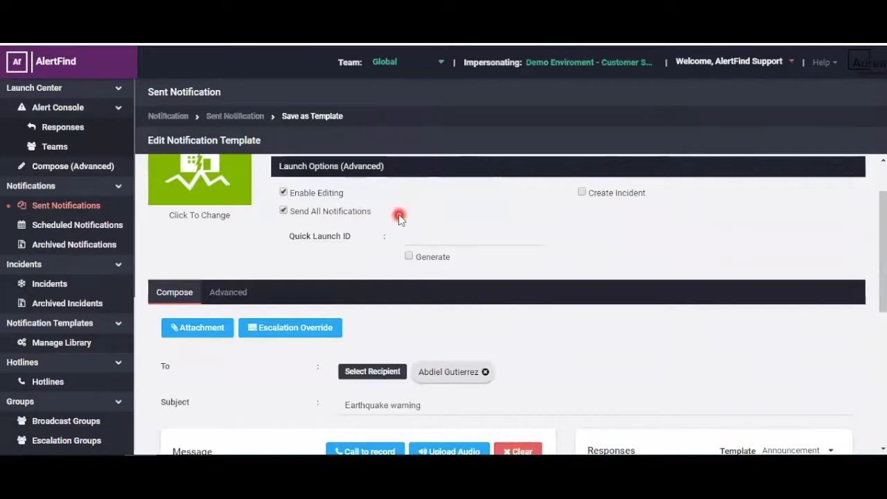
left_click(409, 257)
scroll(575, 350, "down", 3)
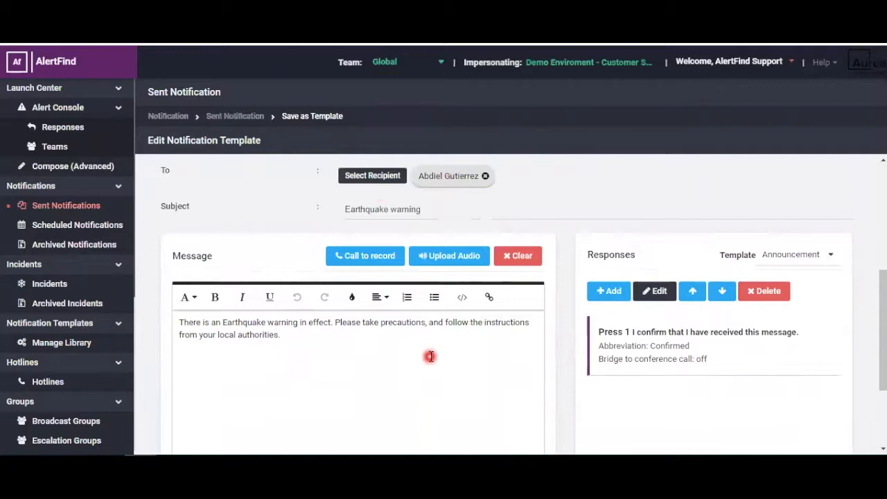
scroll(429, 356, "down", 2)
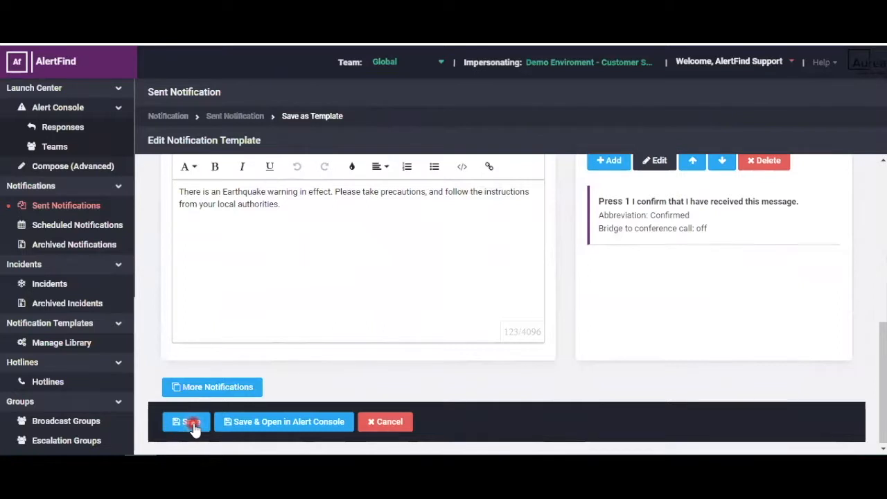
left_click(193, 423)
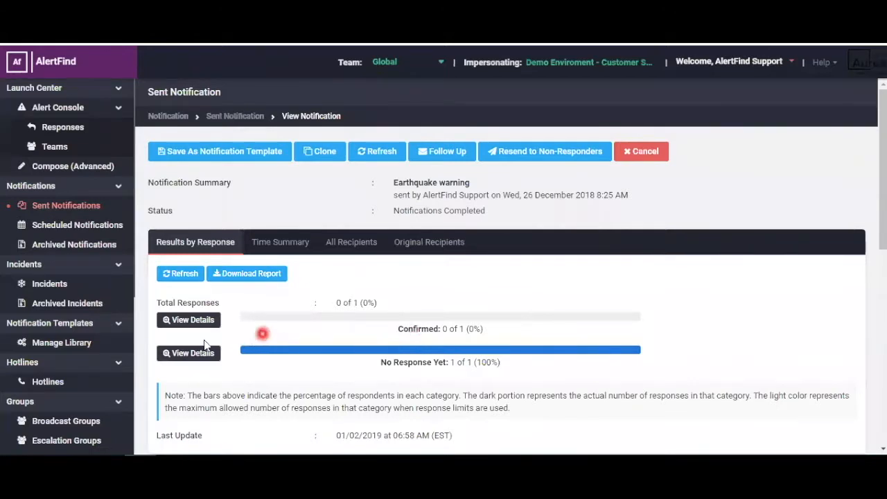
Look for the saved Earthquake warning 2 template in the template library and in the Alert Console
left_click(72, 346)
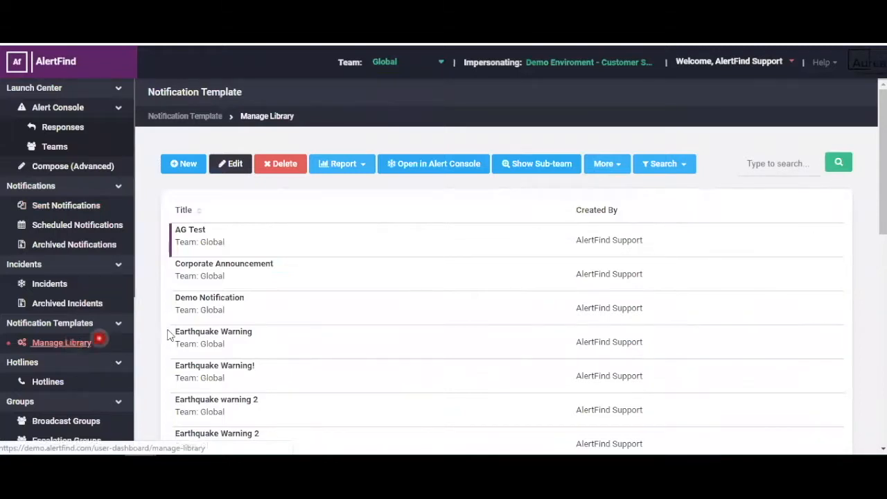
scroll(369, 335, "down", 1)
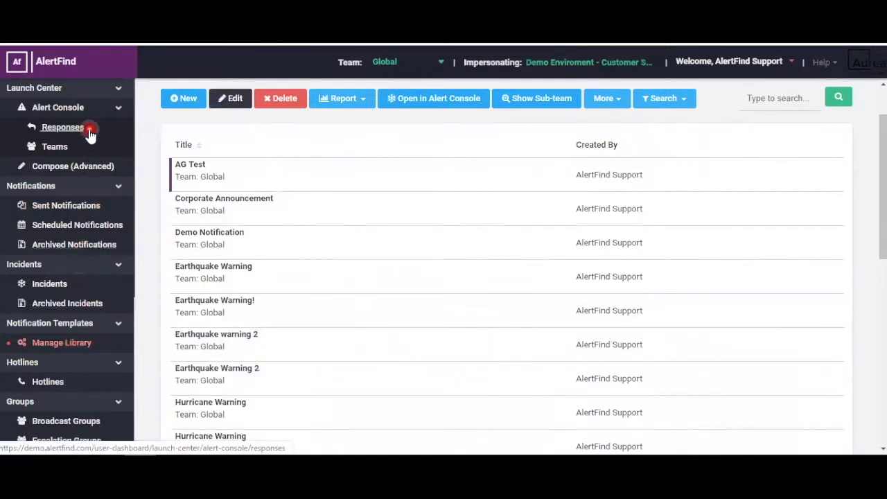
left_click(63, 109)
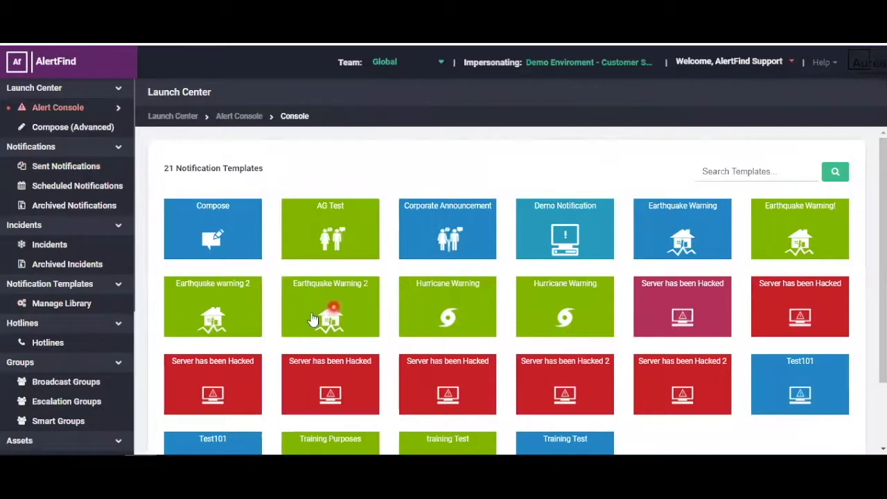
left_click(329, 311)
Open the Earthquake warning 2 template from the template library for editing
left_click(78, 305)
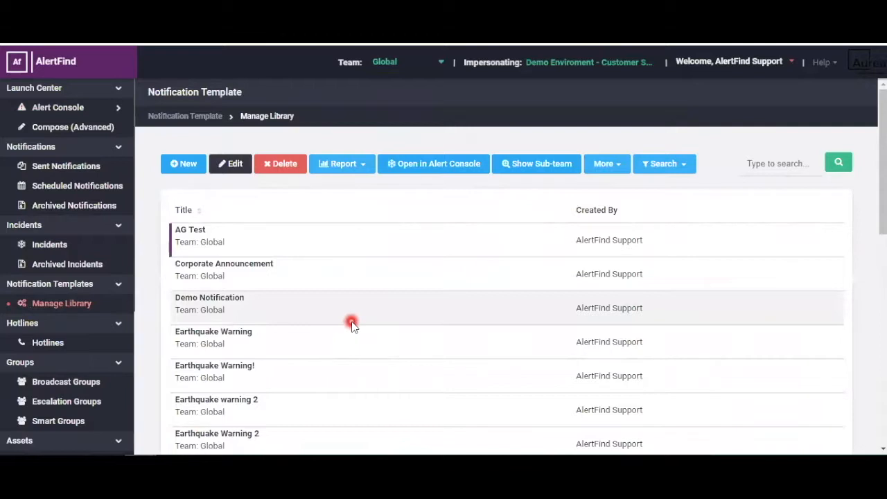
scroll(319, 354, "down", 1)
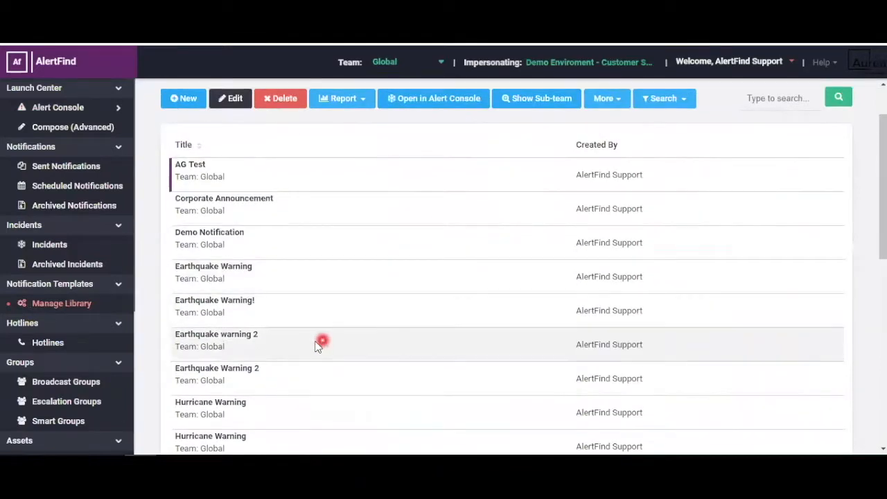
left_click(232, 339)
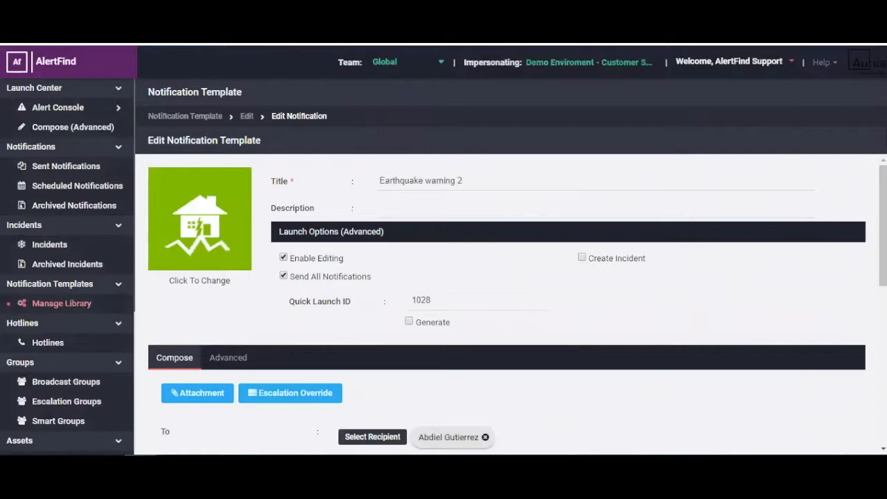
Return to the template library and open the Corporate Announcement template for editing
left_click(83, 304)
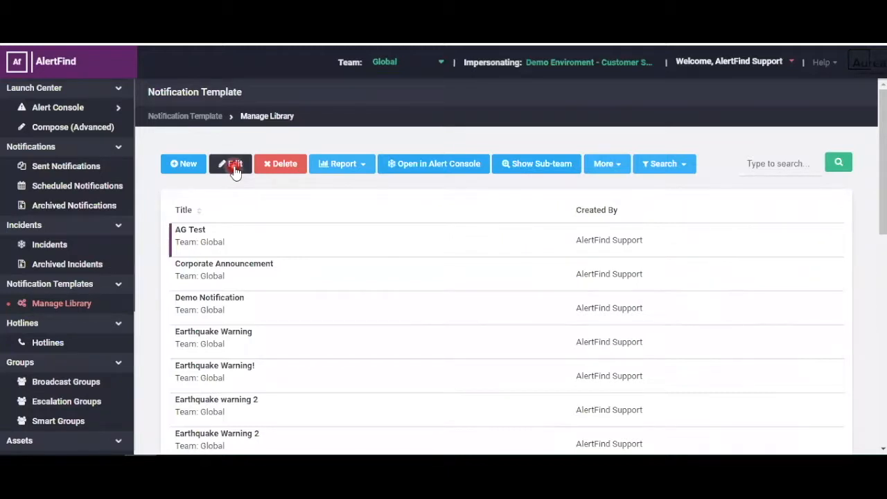
left_click(319, 264)
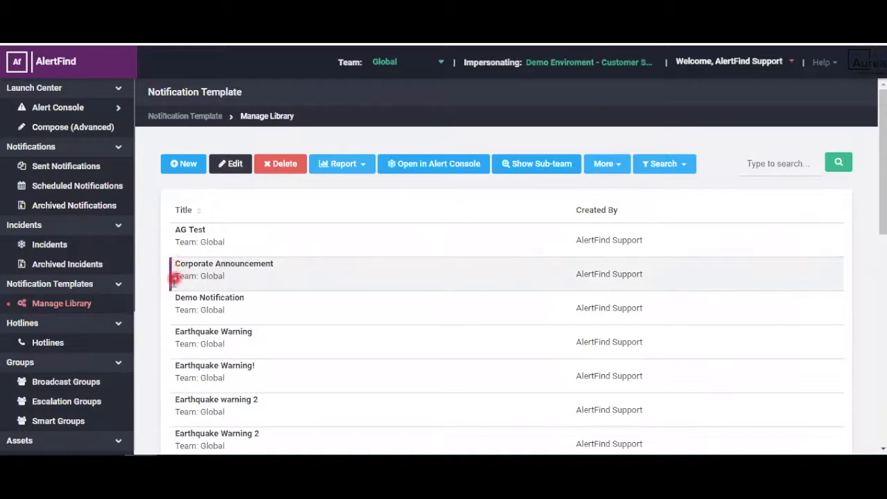
left_click(236, 169)
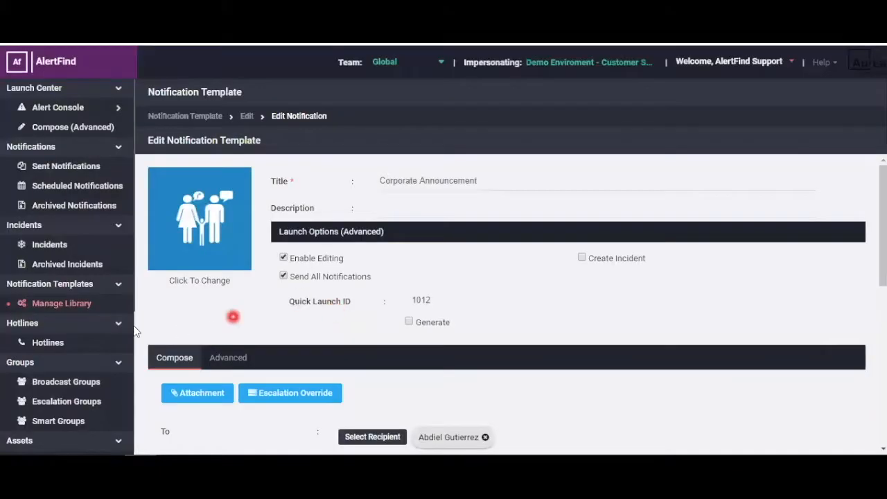
Return to the template library and delete the Earthquake warning 2 template, confirming the deletion
left_click(73, 302)
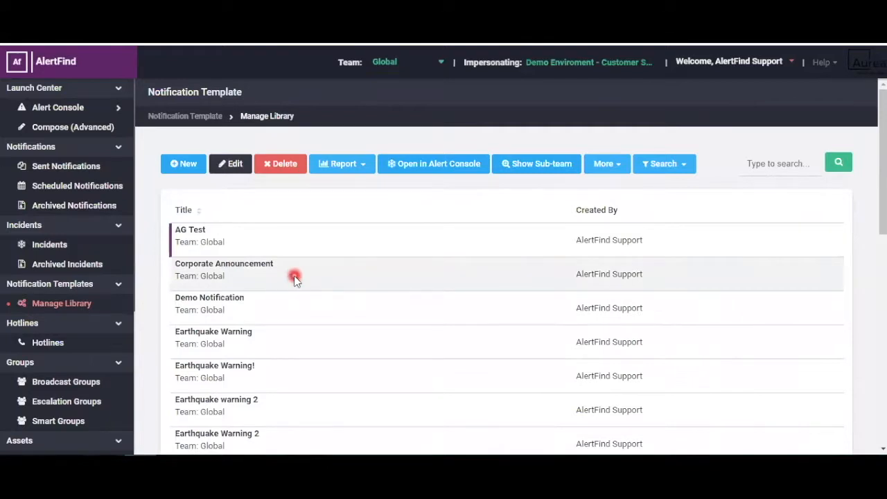
scroll(294, 277, "down", 1)
left_click(236, 338)
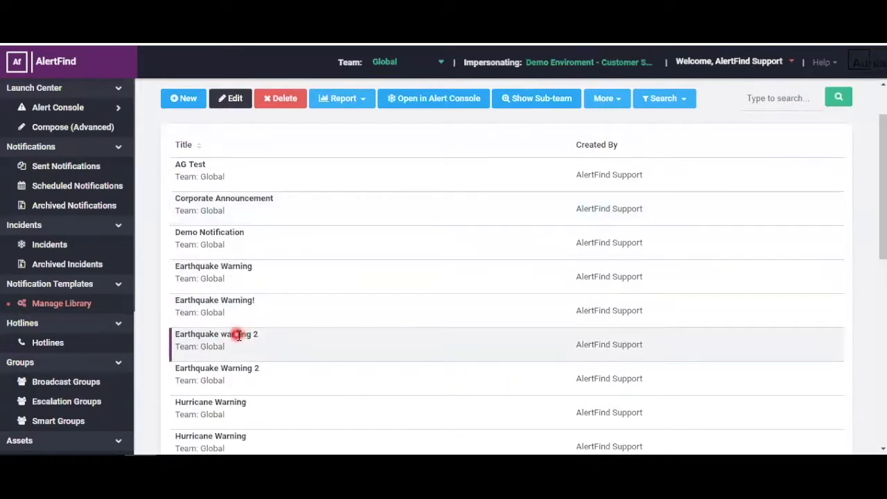
left_click(282, 101)
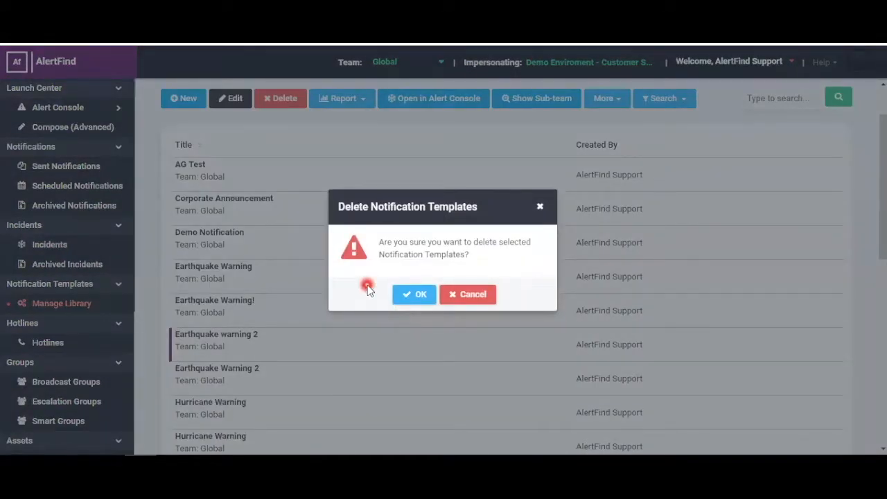
left_click(420, 295)
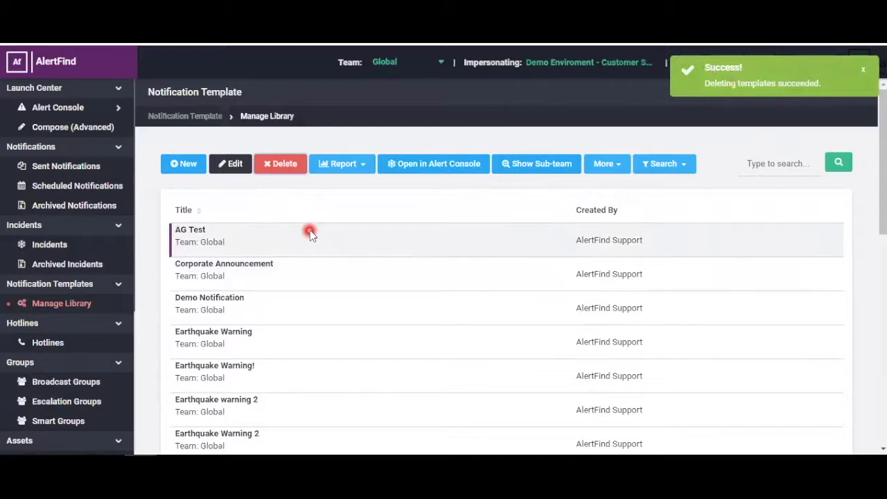
Select the Corporate Announcement template and check which report types are available for it
left_click(366, 166)
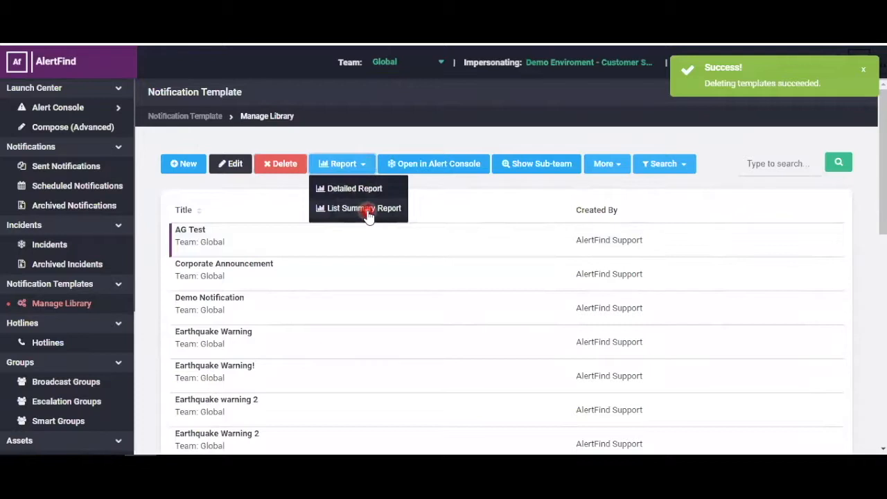
left_click(271, 275)
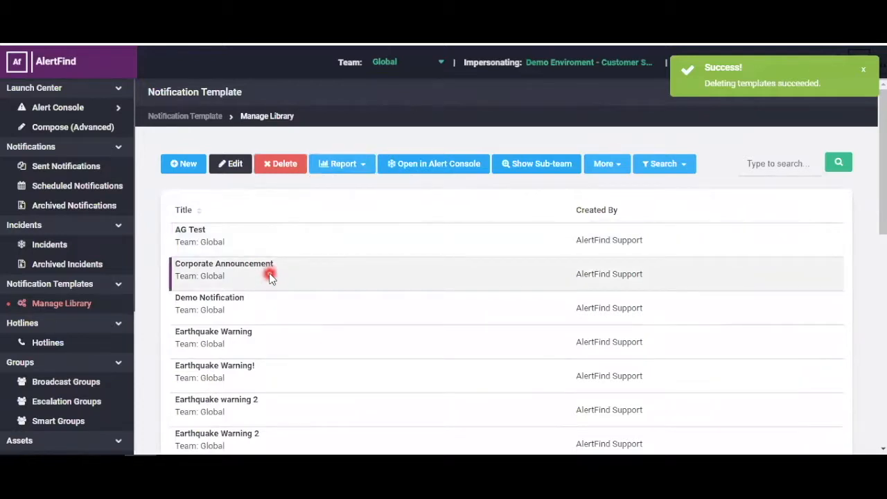
left_click(361, 164)
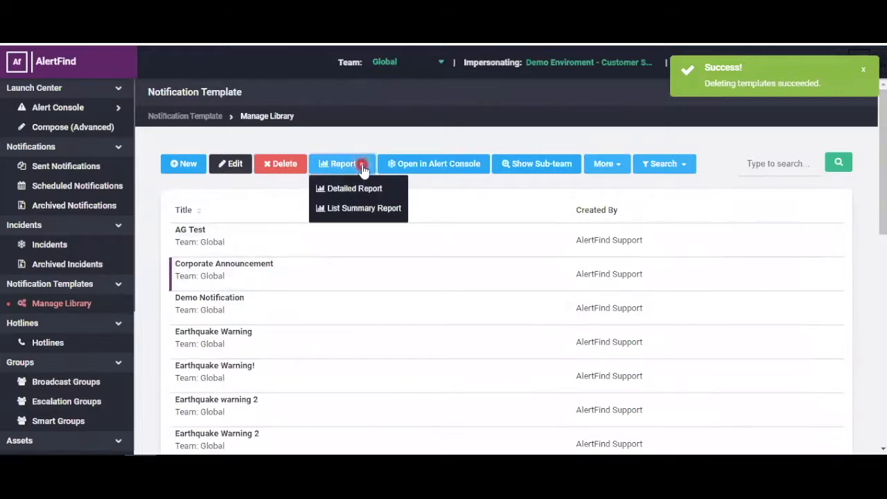
left_click(222, 279)
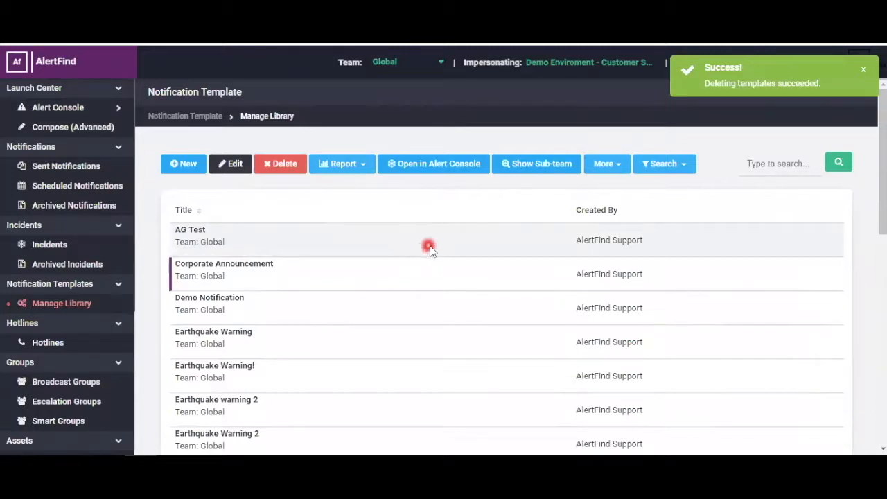
Include the sub-teams' notification templates in the library list
left_click(537, 169)
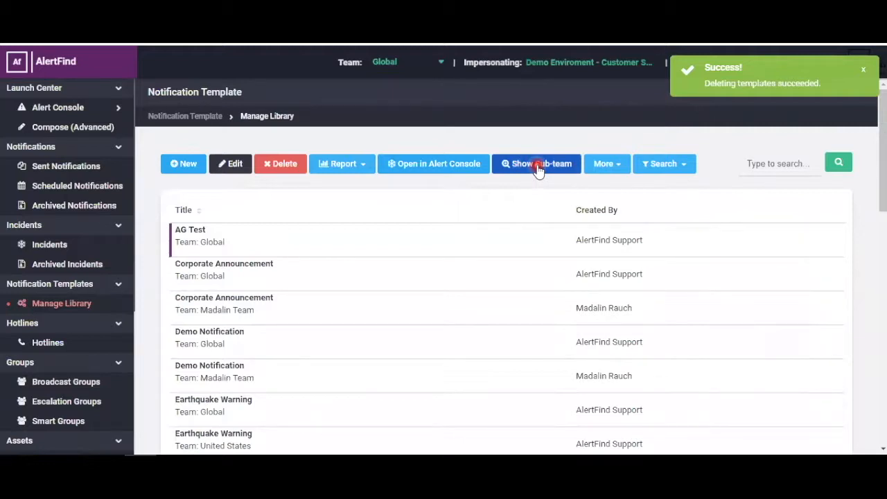
Clone the second Corporate Announcement template in the list to the United States 2 team
left_click(619, 167)
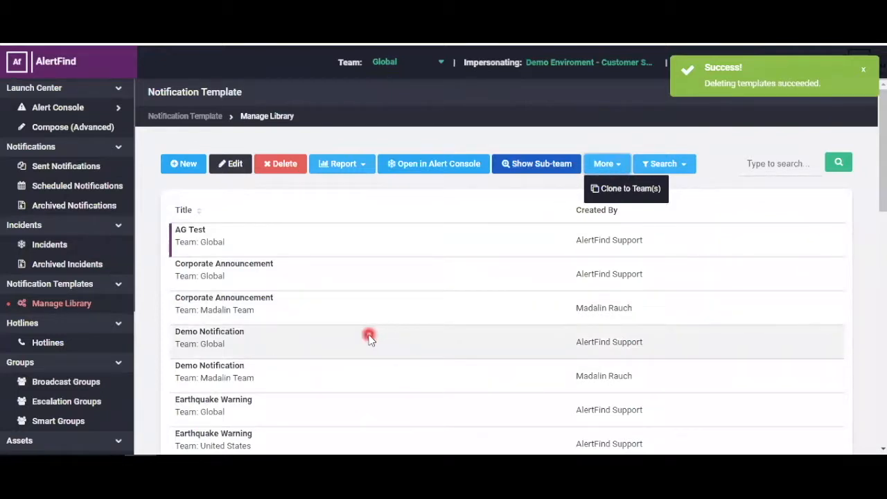
left_click(285, 307)
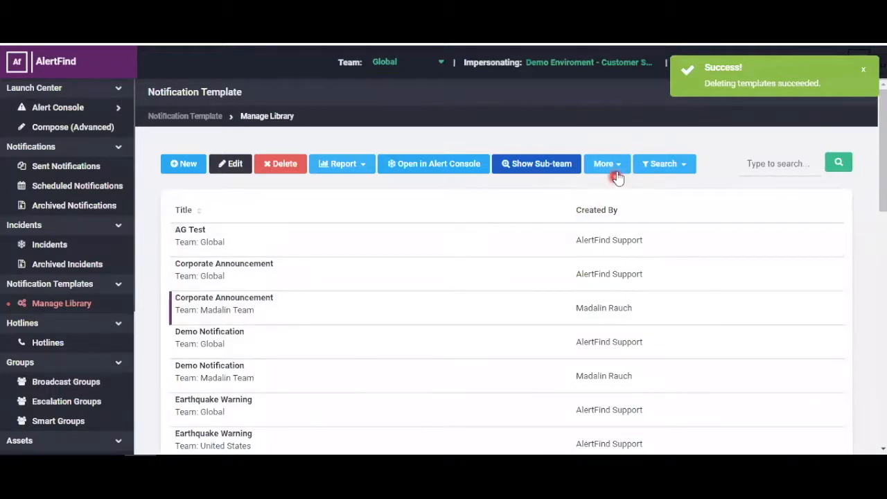
left_click(619, 167)
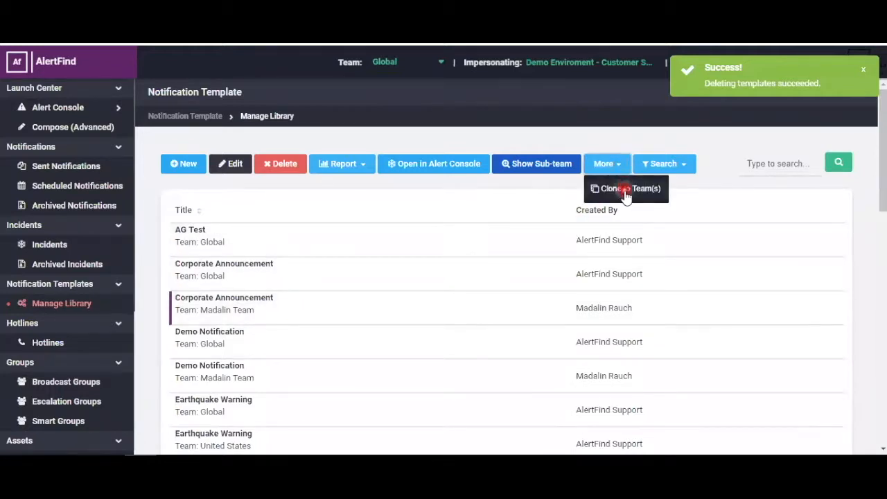
left_click(626, 192)
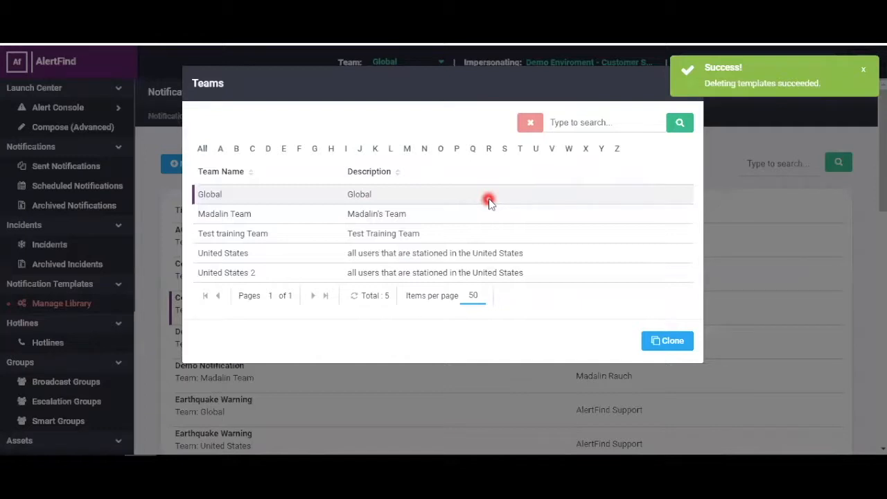
left_click(403, 273)
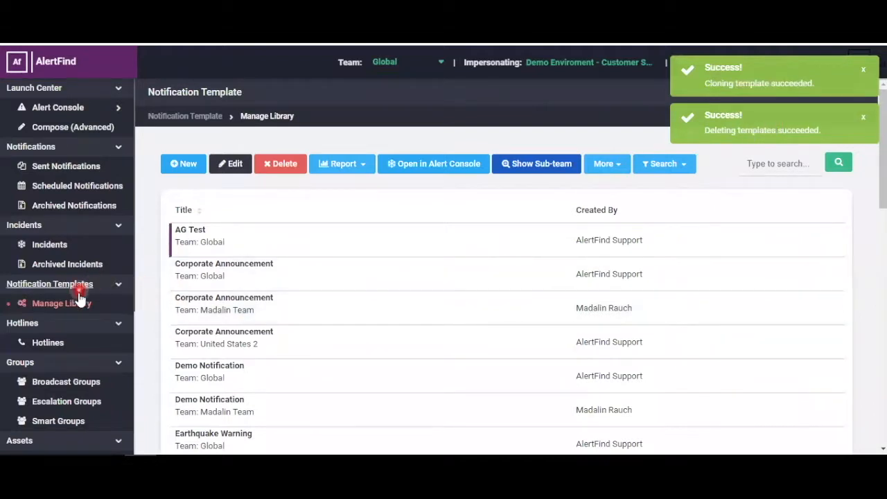
Open the team list and expand the details of the United States 2 team
scroll(69, 298, "down", 3)
scroll(74, 306, "down", 1)
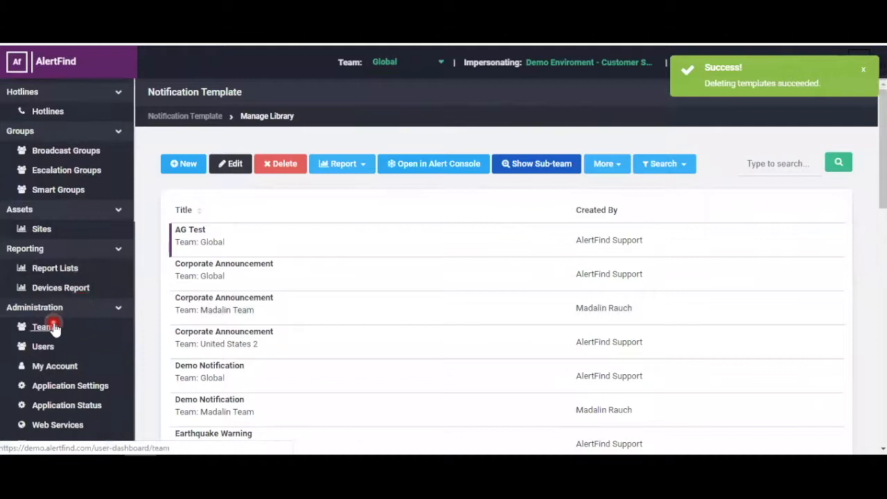
left_click(54, 333)
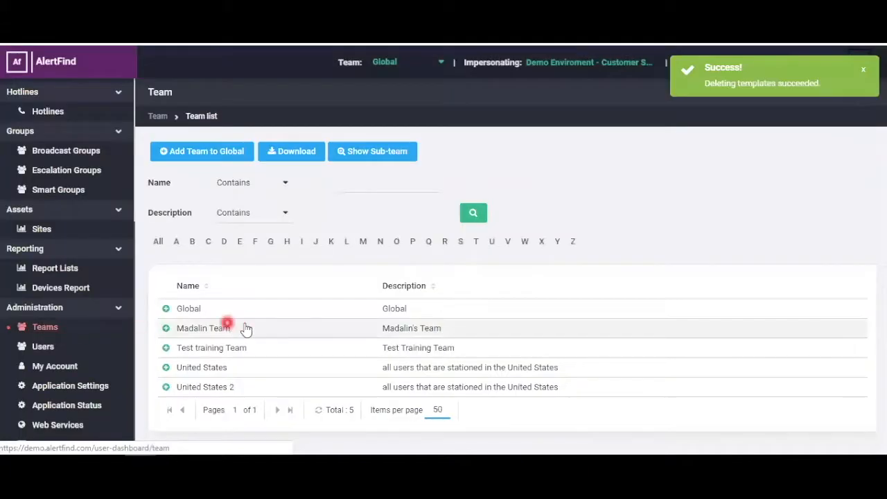
left_click(228, 389)
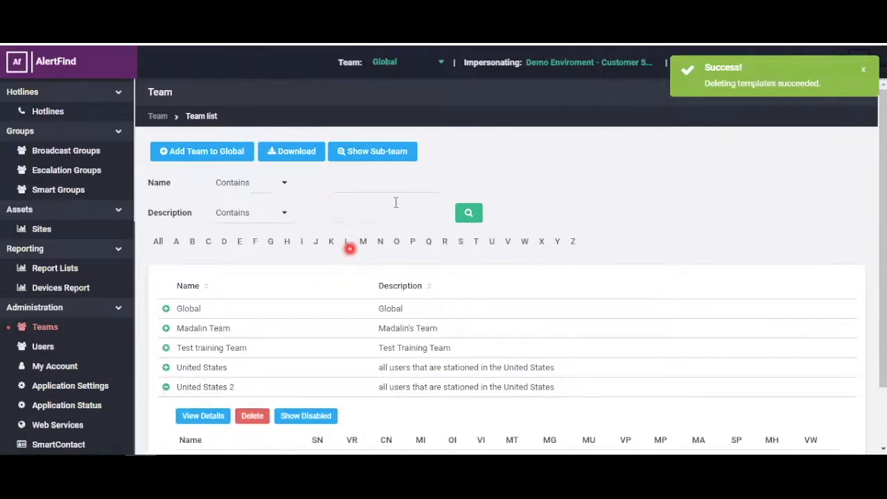
Switch the active team to United States 2 and check its notification template library for the cloned template
left_click(446, 70)
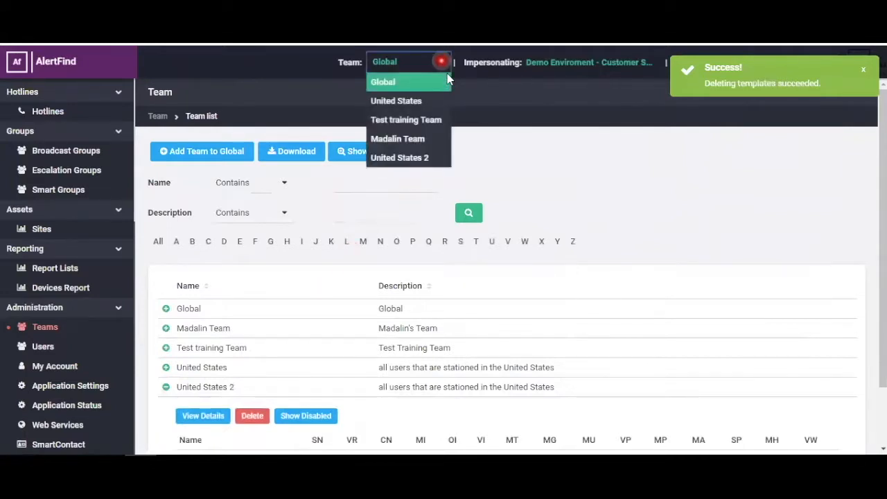
left_click(435, 153)
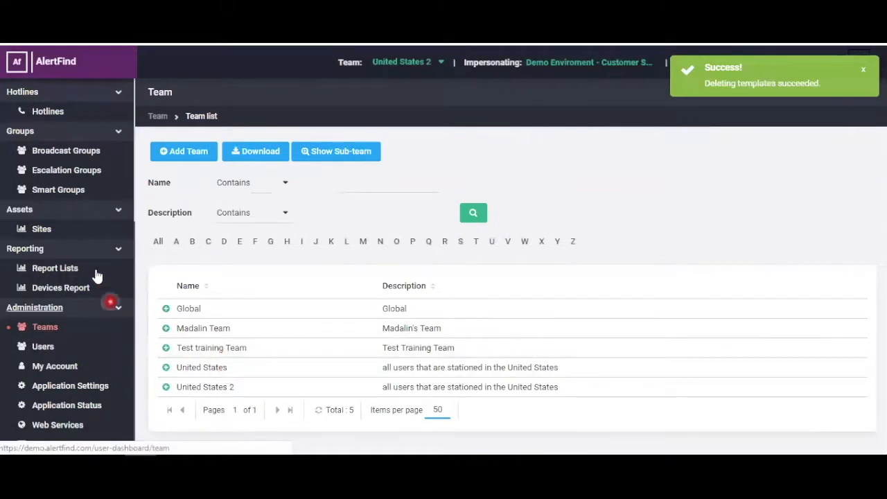
scroll(83, 277, "up", 3)
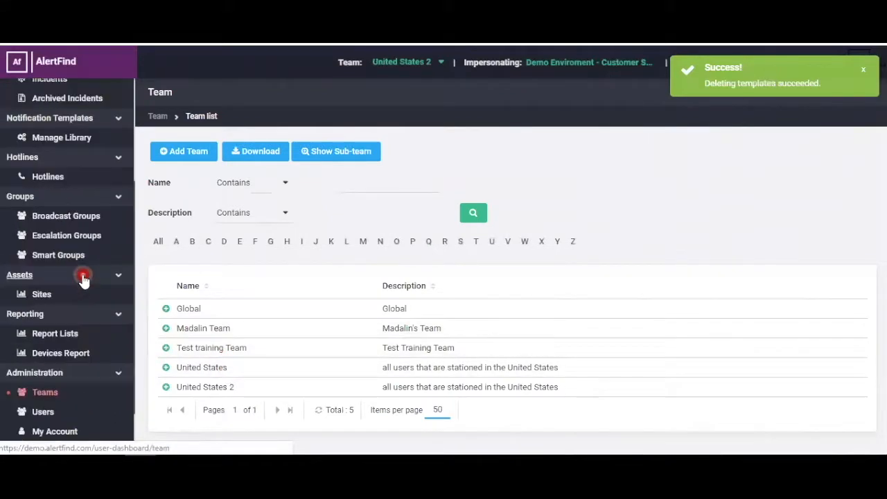
left_click(83, 204)
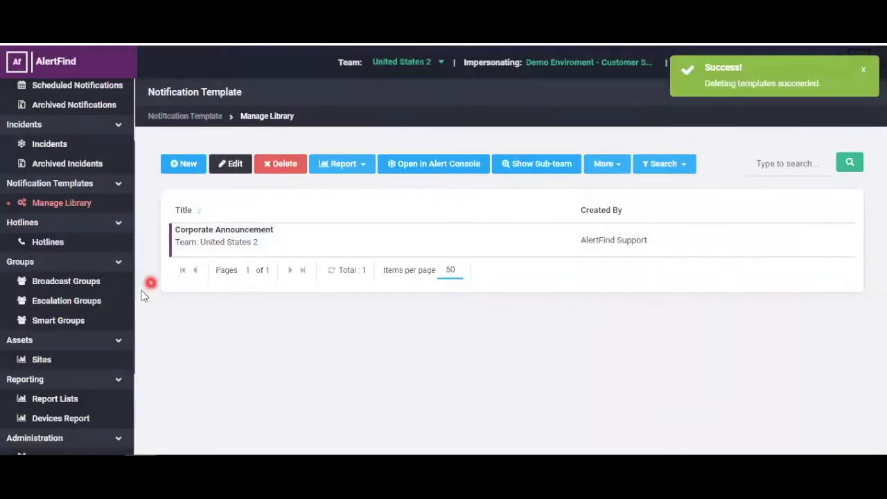
Switch the active team back to Global and start a new notification template titled Earthquake Warning 5
left_click(439, 63)
left_click(392, 82)
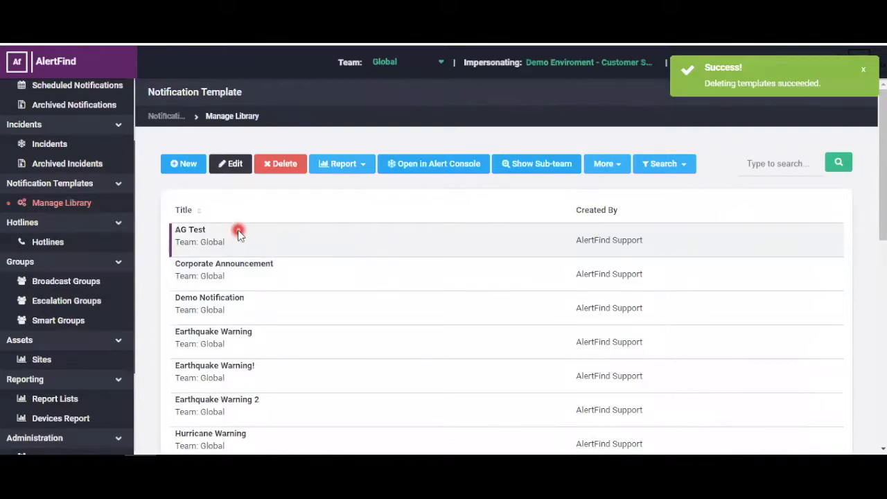
left_click(185, 165)
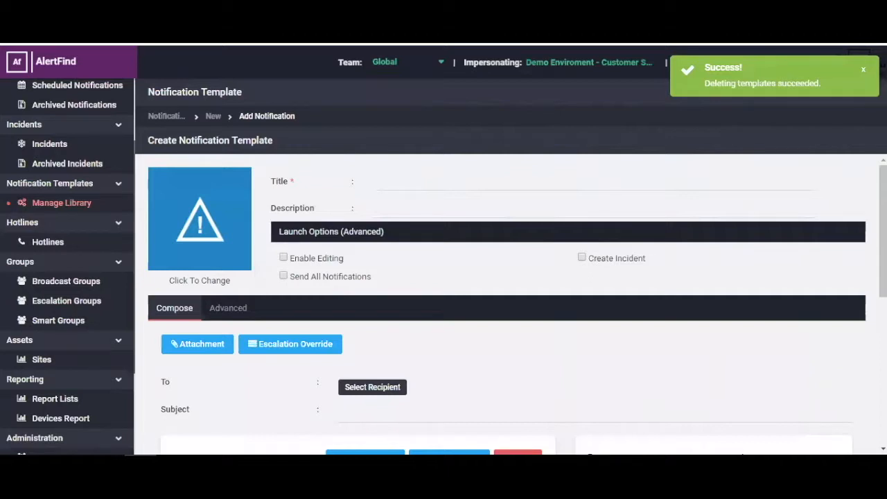
left_click(396, 181)
type("Earthquake Warning")
type("5")
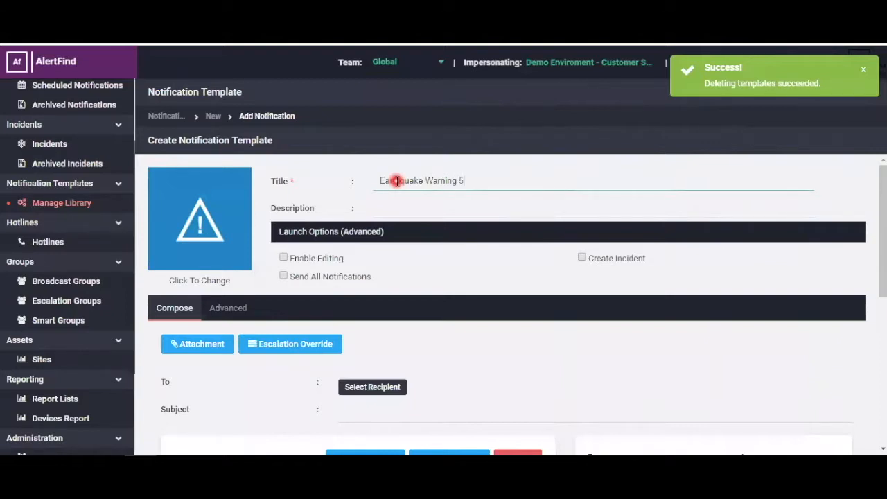
left_click(426, 202)
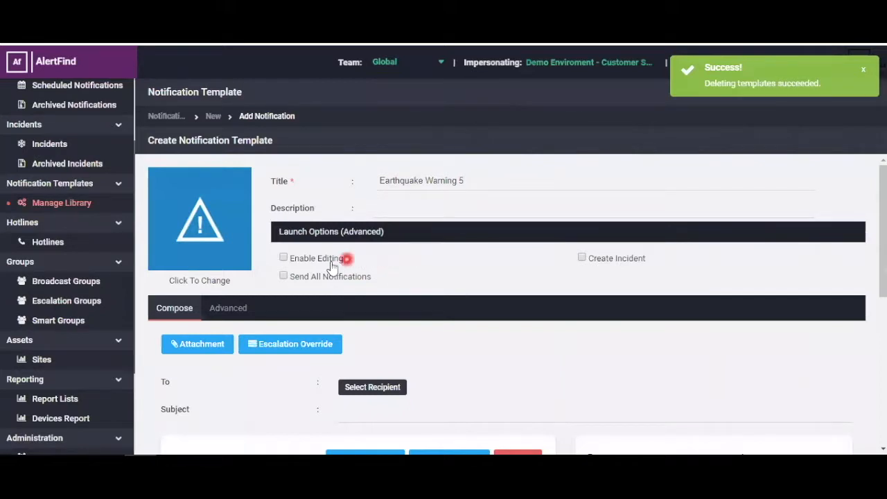
Turn on Enable Editing and Send All Notifications, enter 1001 as the Quick Launch ID, and replace it with the Generate option
left_click(284, 258)
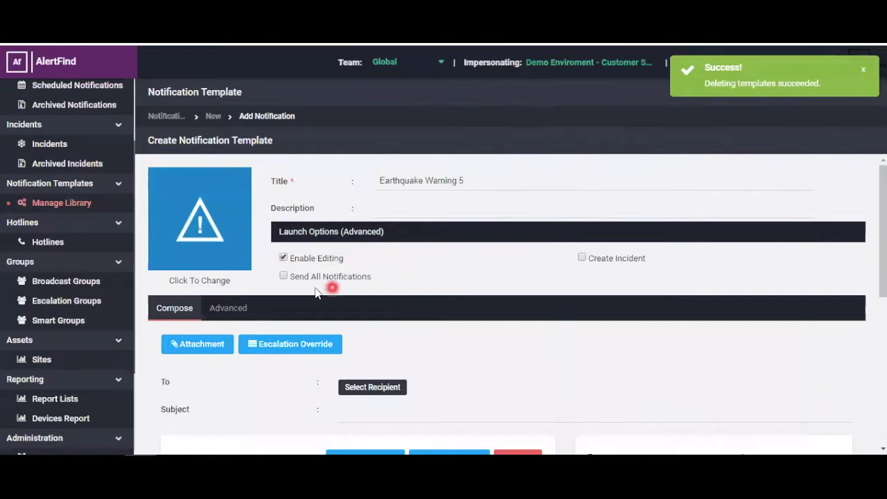
left_click(283, 277)
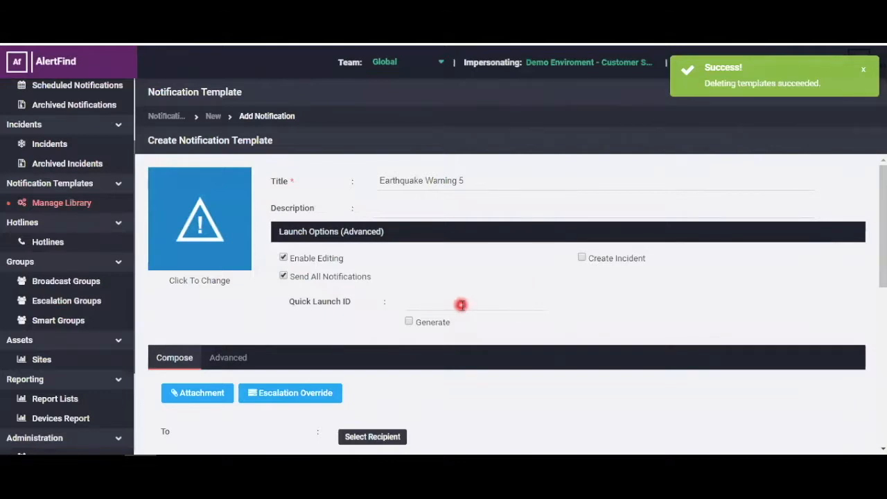
left_click(461, 305)
type("1001")
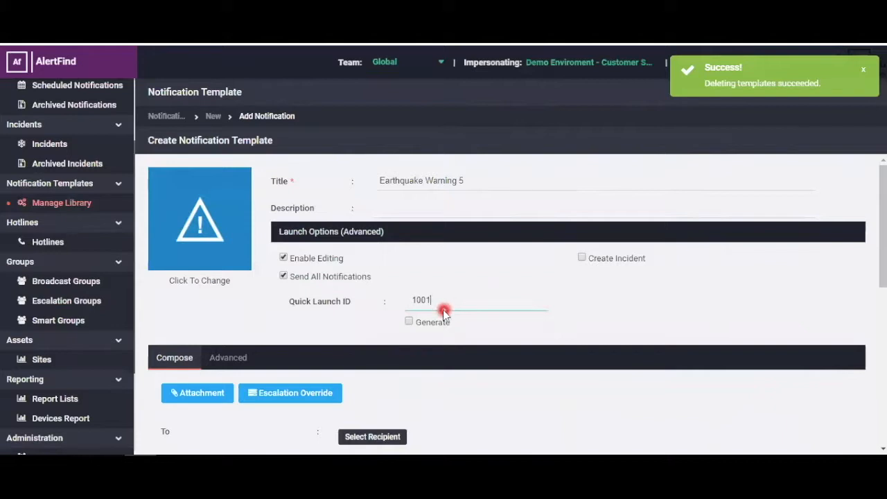
left_click(408, 320)
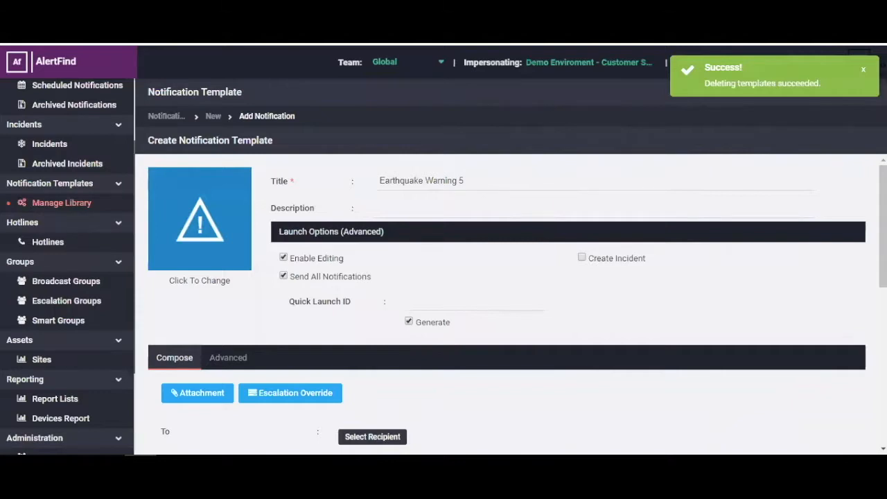
Change the template's icon to Earthquake - 2 from the Natural Disaster group, in green
left_click(205, 233)
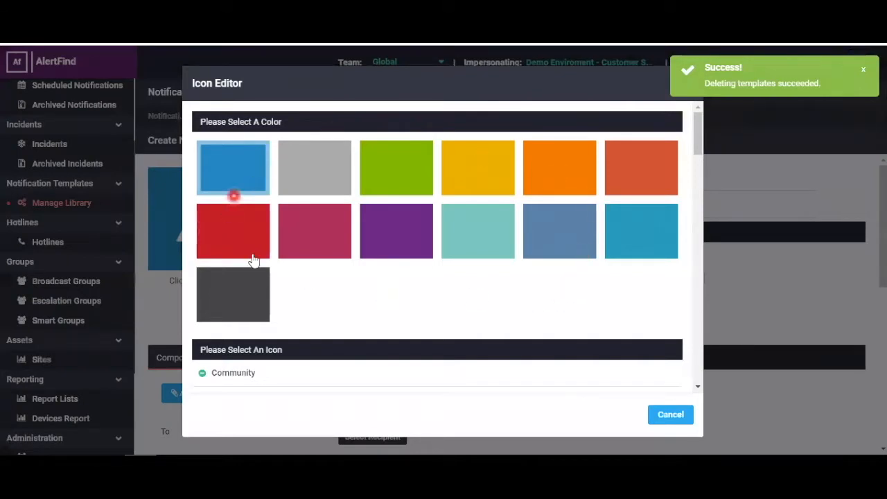
left_click(399, 178)
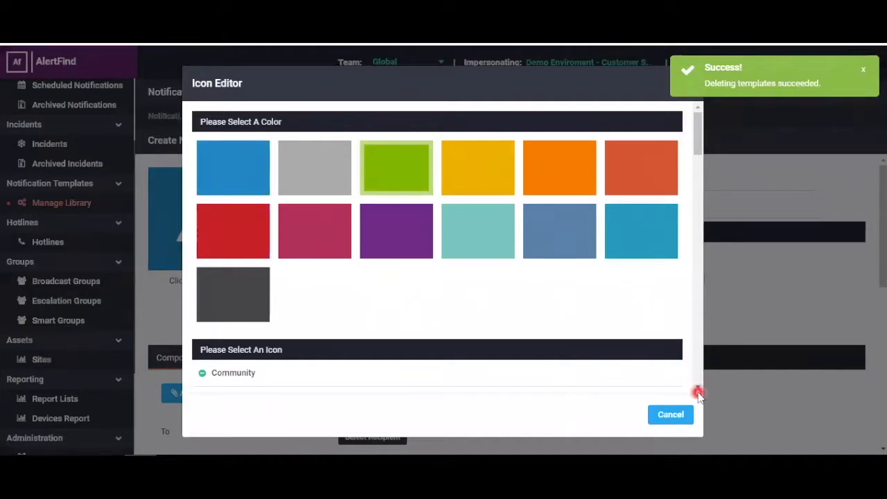
scroll(696, 392, "down", 5)
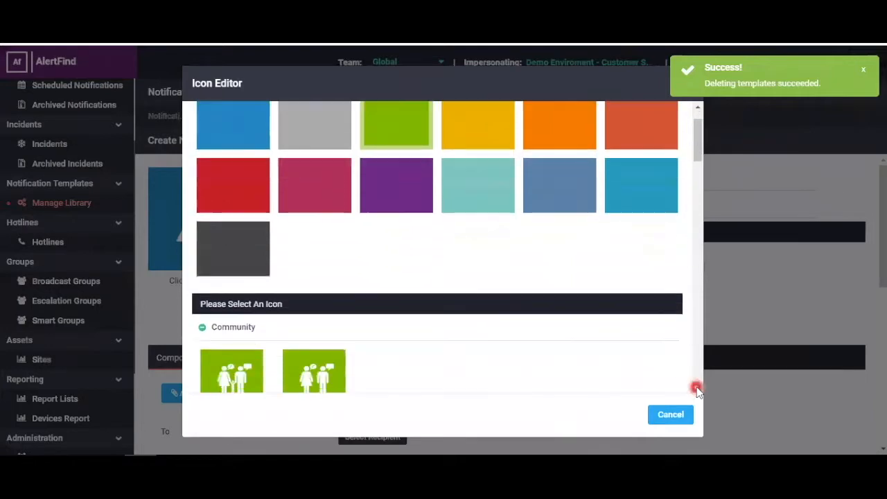
scroll(696, 389, "down", 2)
scroll(696, 390, "down", 3)
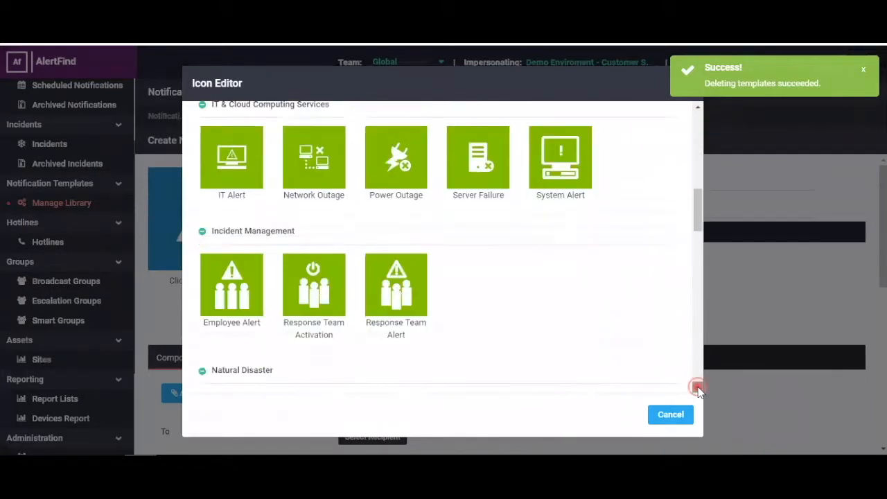
scroll(697, 390, "down", 1)
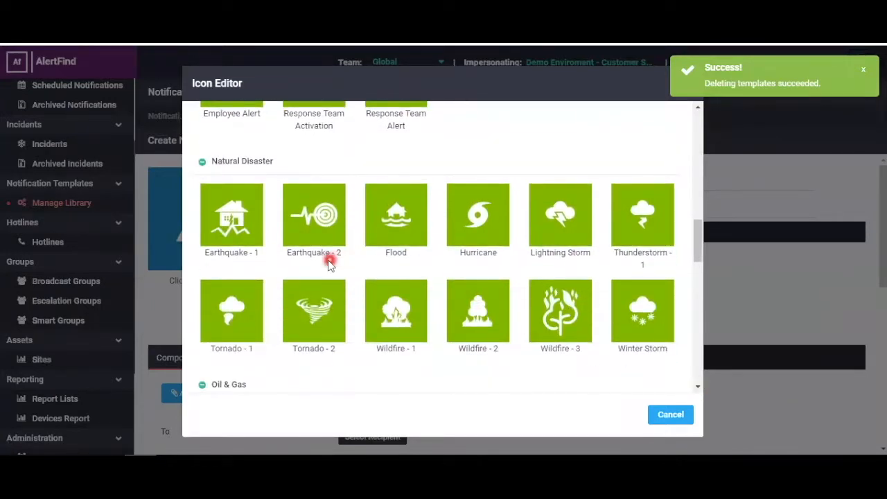
left_click(324, 221)
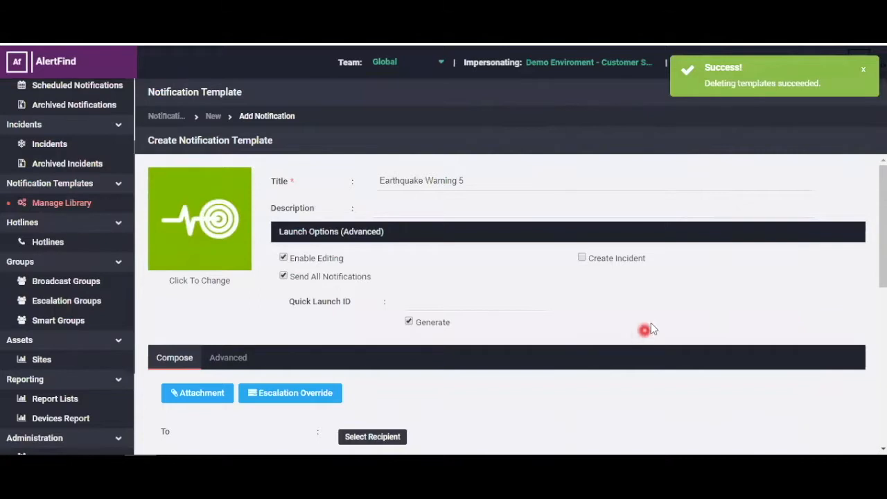
Check the template's Advanced options and add the All broadcast group as its recipient, saving the recipient selection
scroll(641, 326, "down", 3)
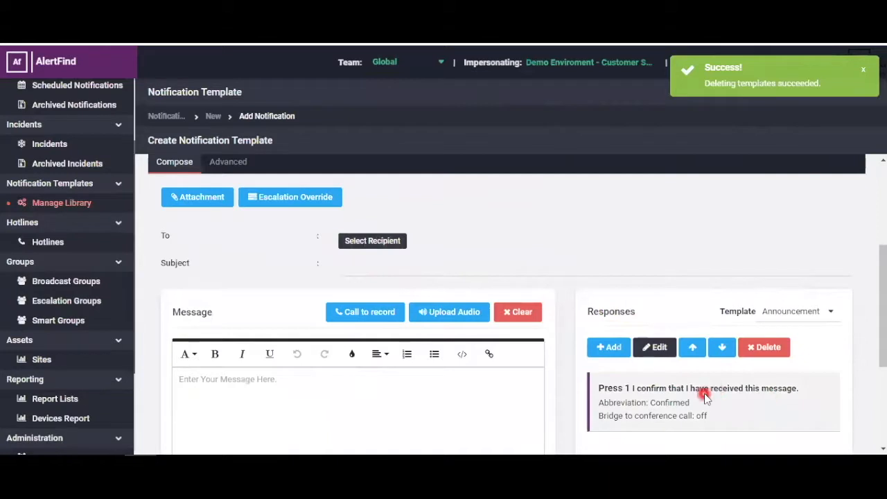
scroll(704, 393, "up", 1)
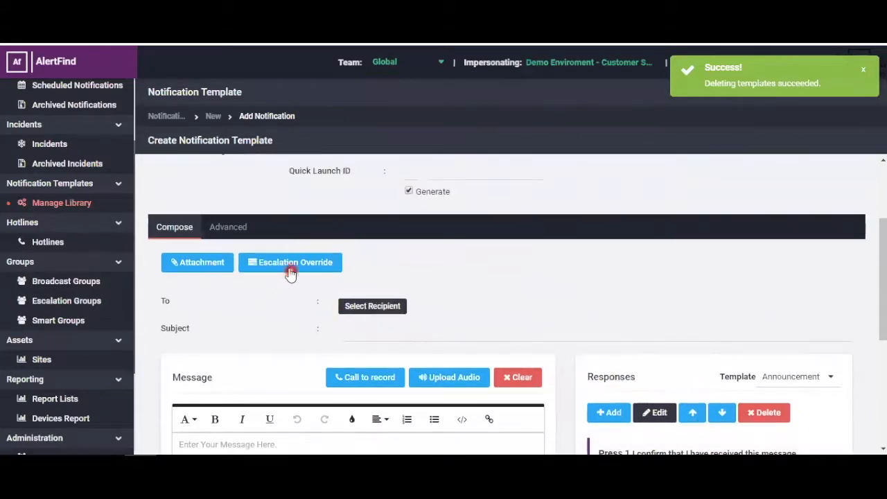
left_click(231, 227)
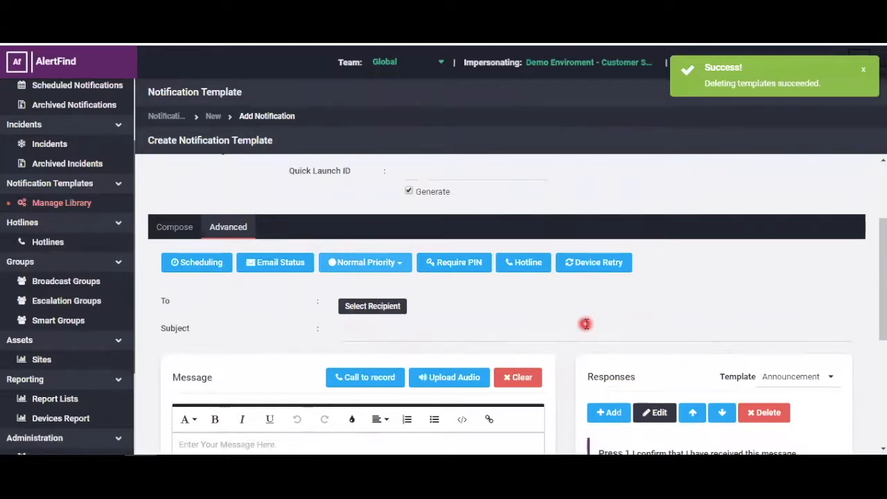
scroll(573, 323, "down", 3)
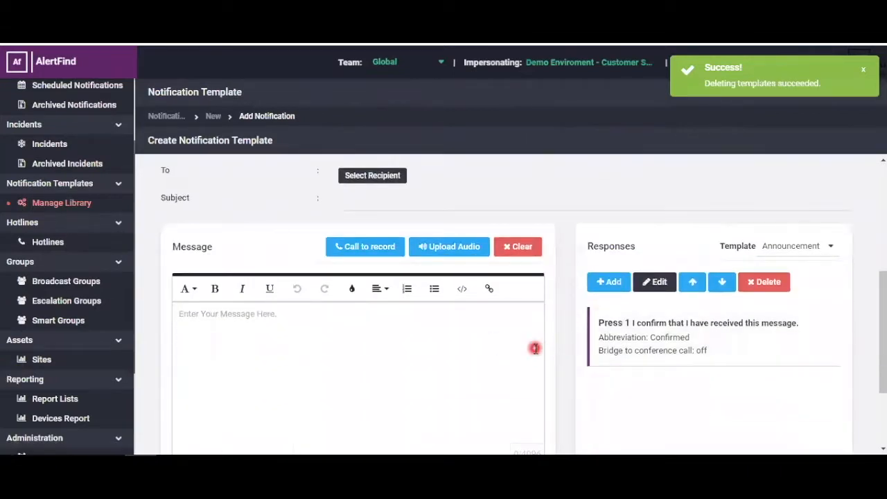
scroll(478, 326, "up", 2)
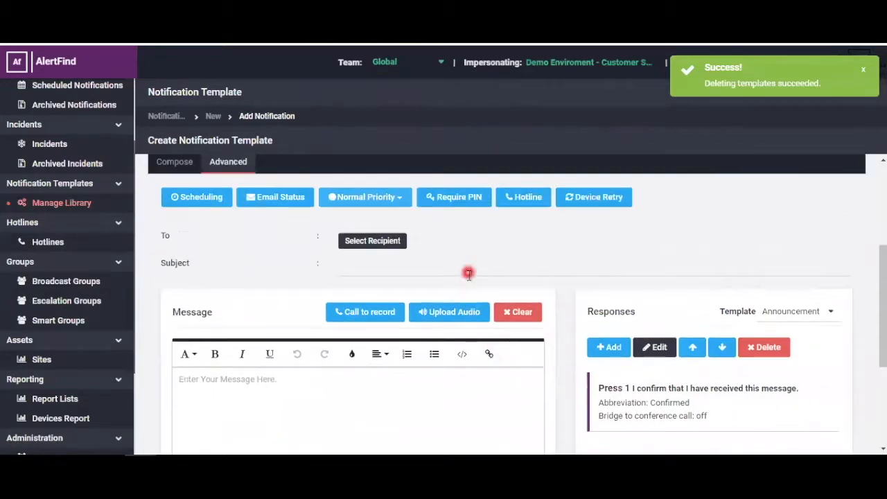
left_click(385, 241)
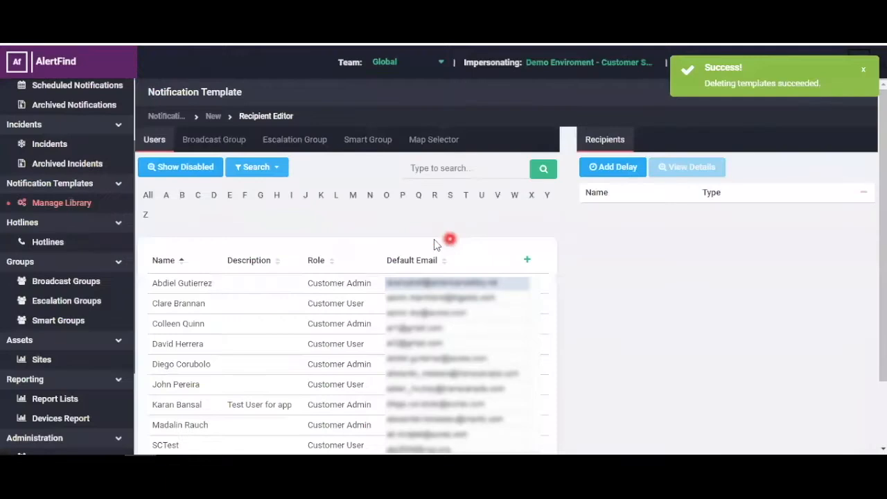
left_click(222, 141)
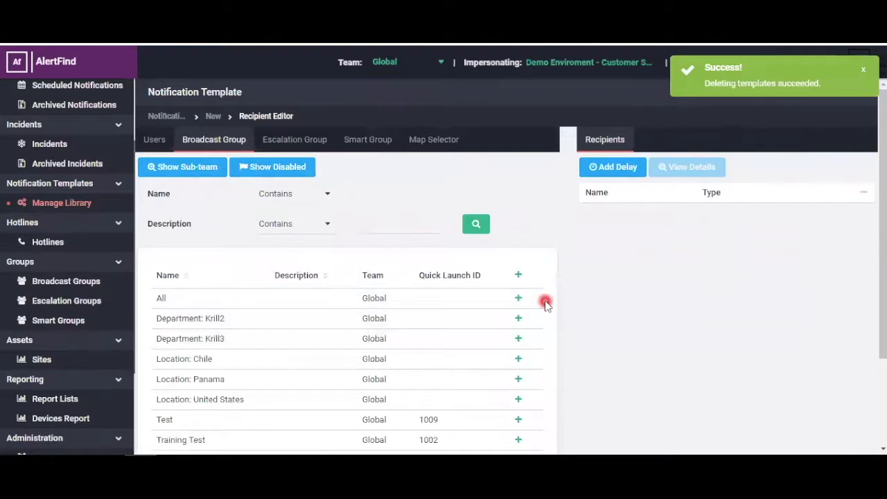
left_click(518, 299)
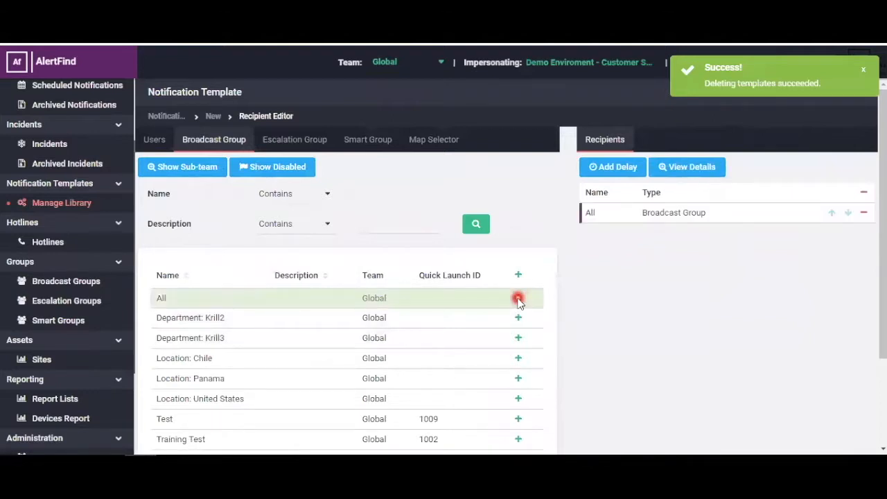
scroll(668, 318, "down", 3)
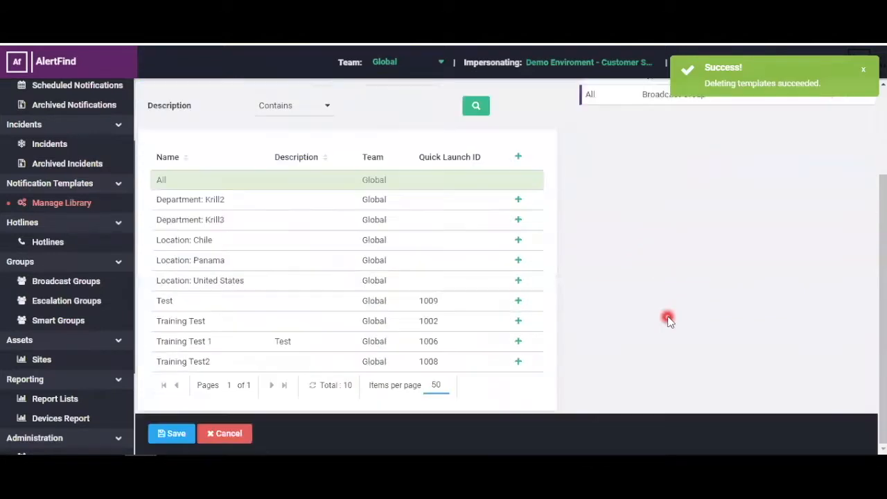
left_click(172, 434)
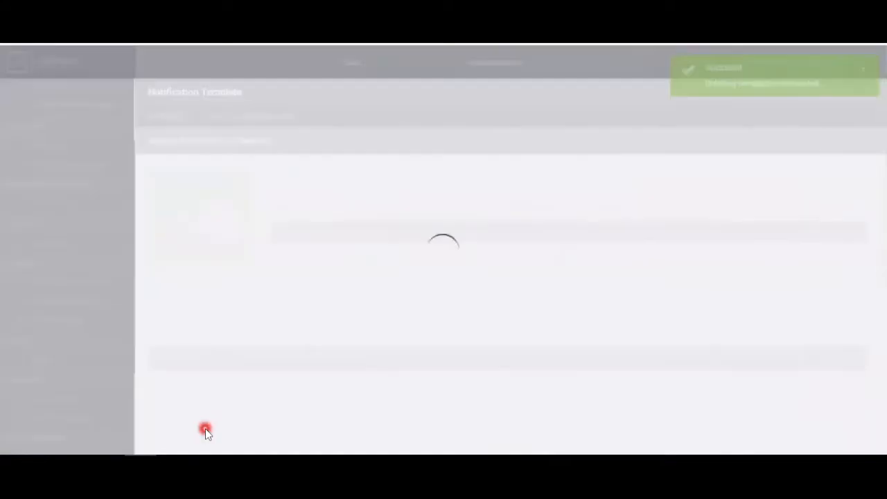
Enter Training test as the subject of the template's notification
scroll(489, 375, "down", 3)
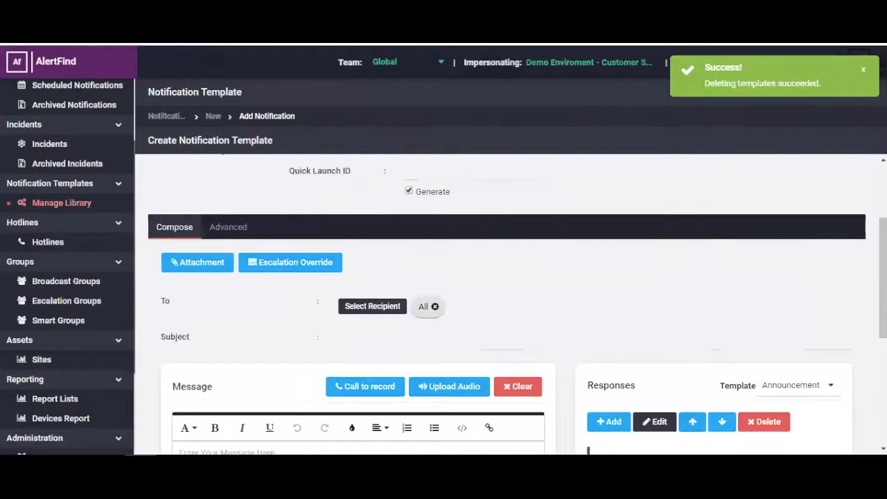
left_click(364, 339)
type("Training test")
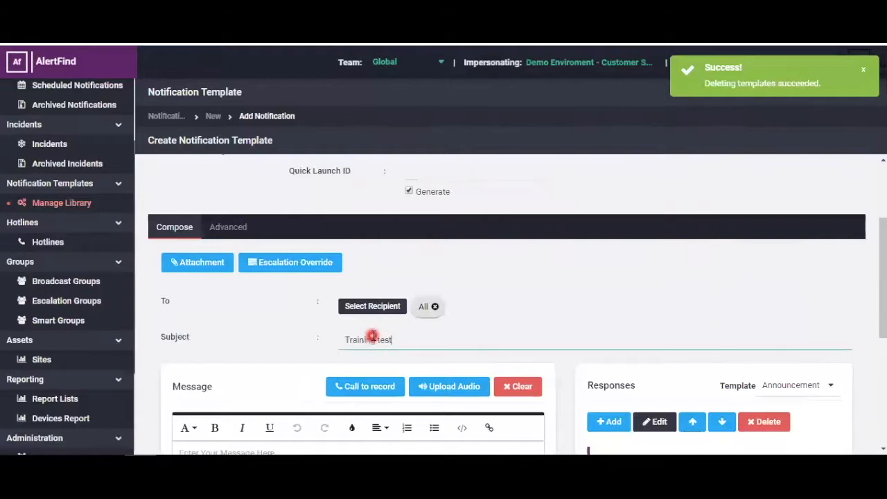
Write the message "Training test - Earthquake warning. There is an Earthquake warning in effect. Please take precautions, and follow the instructions from your local authorities."
scroll(372, 335, "down", 1)
scroll(372, 334, "down", 1)
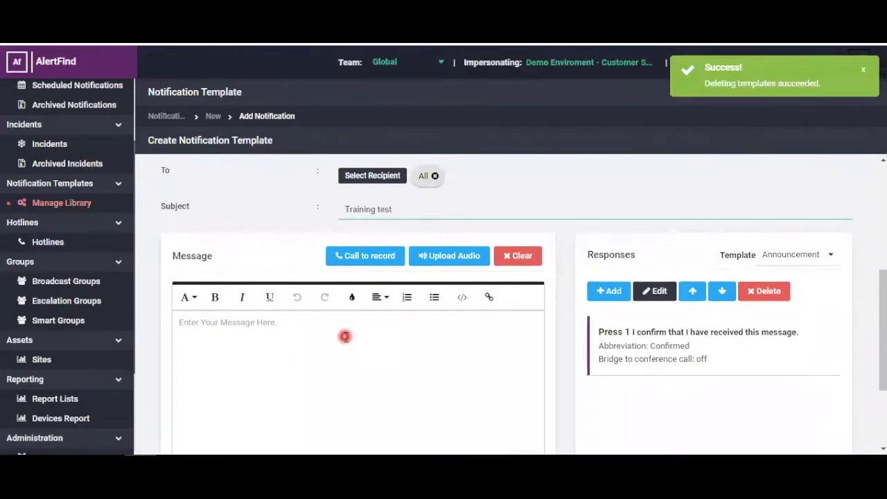
left_click(345, 336)
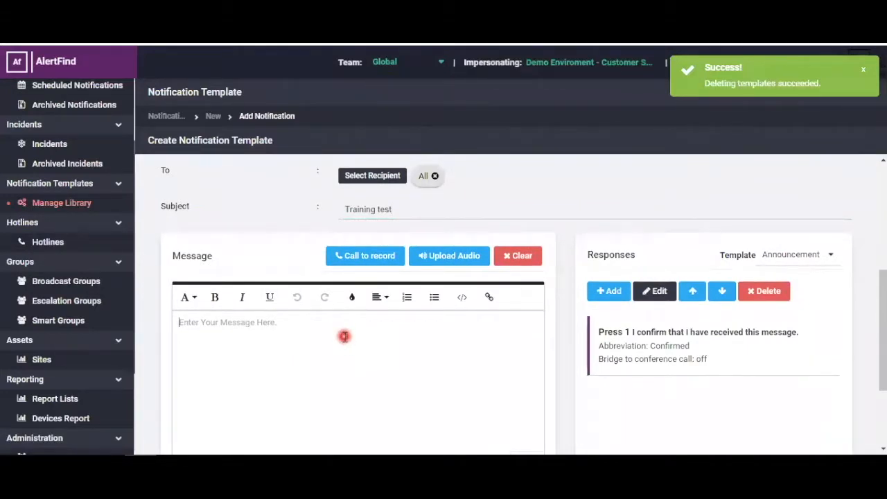
type("Training test")
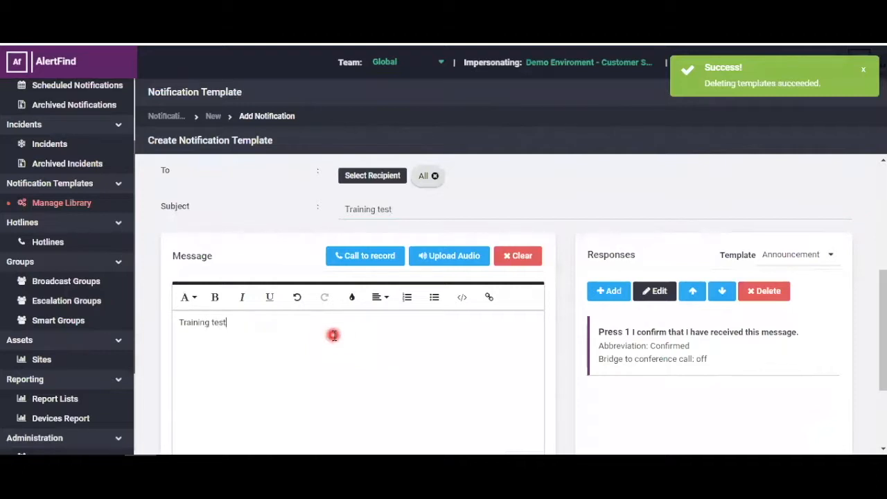
type("- Earthquake warning.")
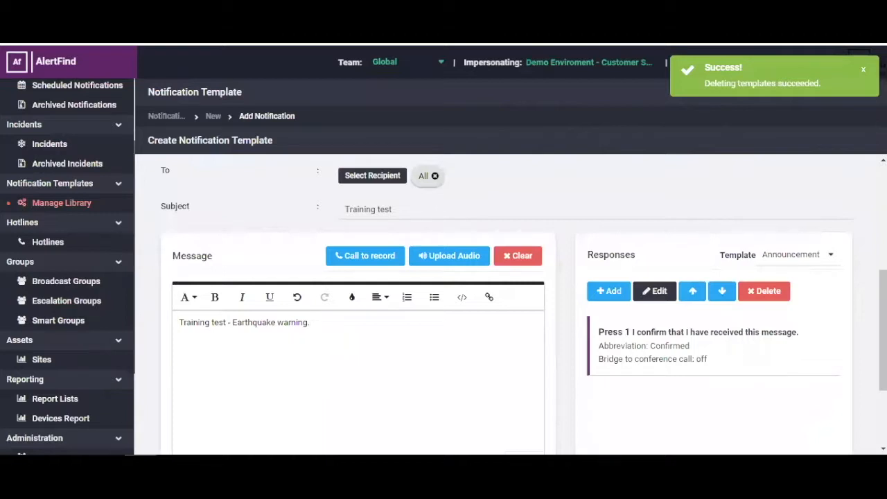
left_click(319, 322)
type("There is an Earthquake warning in effect. Please take precautions, and follow the instructions from your local authorities.")
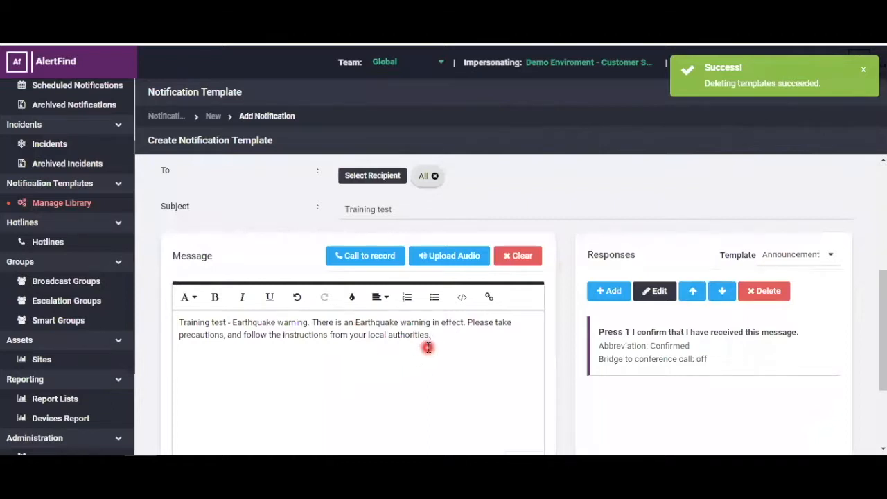
Save the new Earthquake Warning 5 template without opening it in the Alert Console
scroll(429, 343, "down", 1)
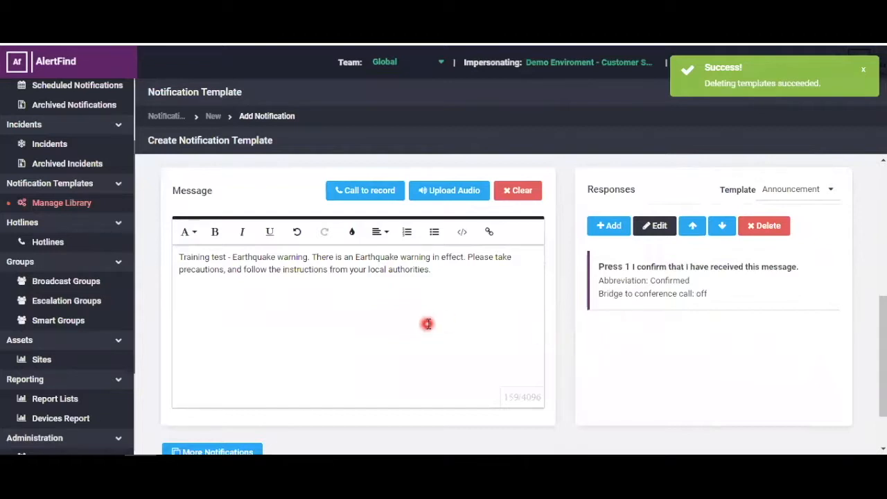
scroll(425, 322, "down", 2)
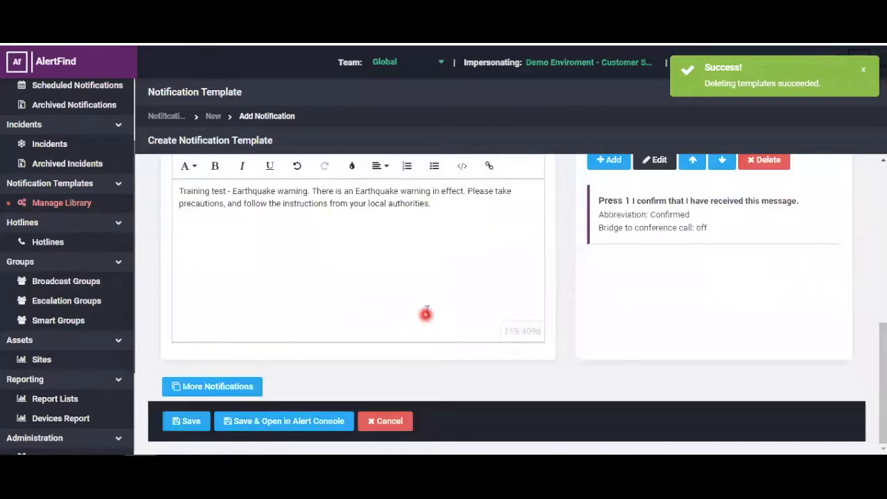
left_click(190, 422)
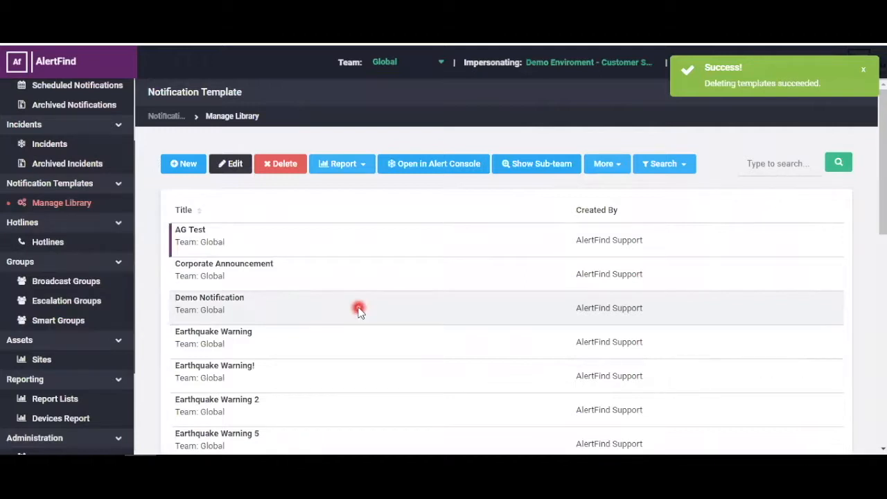
Reopen the Earthquake Warning 5 template, review its Quick Launch ID, recipient, subject, message and response, and save it again
scroll(357, 311, "down", 1)
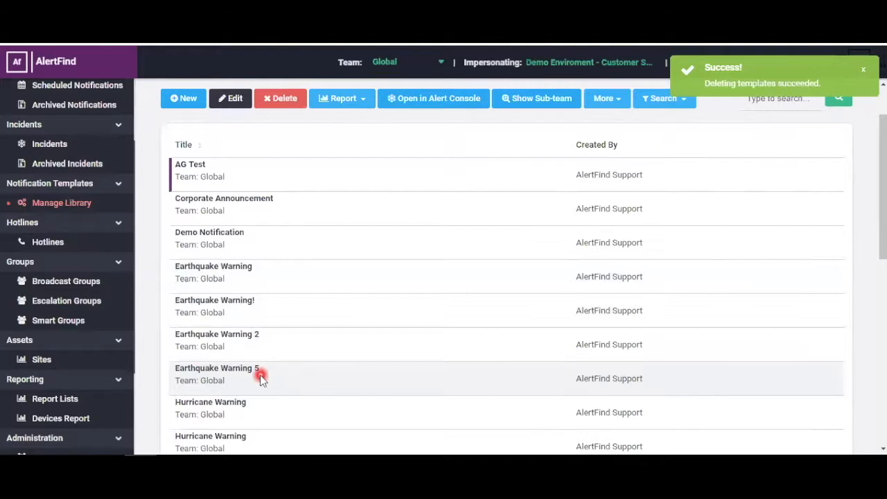
double_click(259, 375)
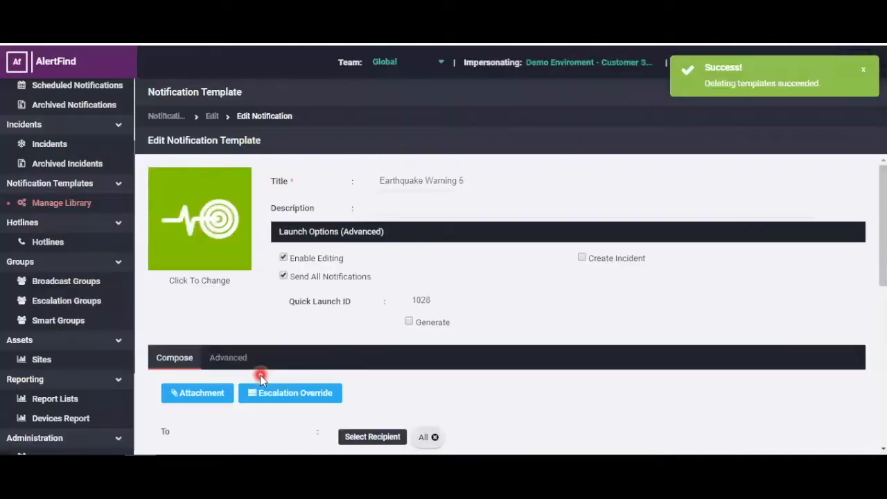
scroll(528, 338, "down", 1)
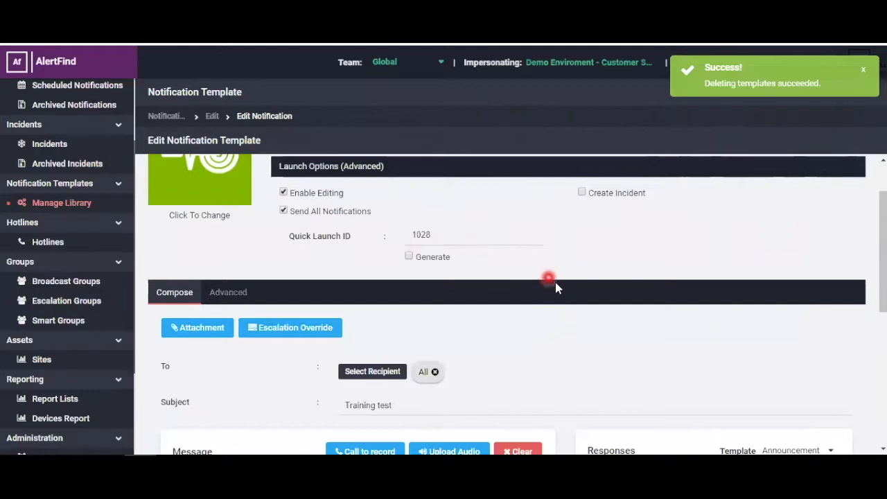
scroll(554, 293, "down", 1)
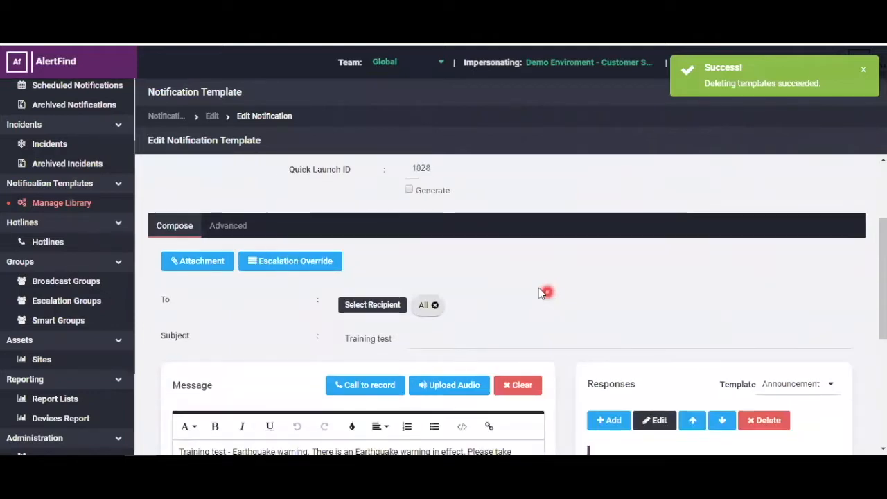
scroll(544, 290, "down", 1)
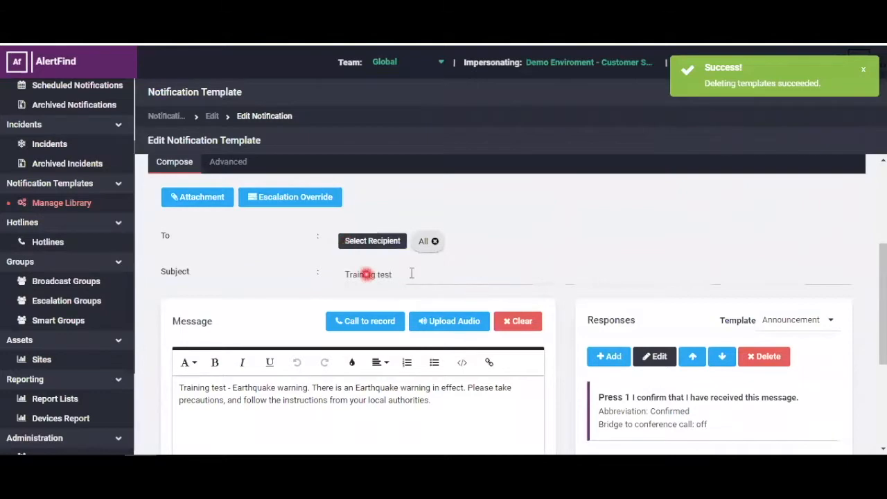
scroll(431, 277, "down", 2)
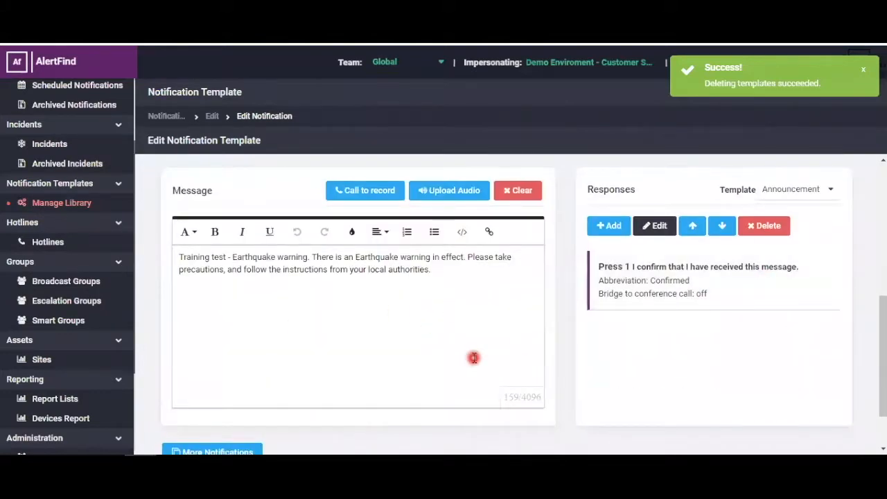
scroll(473, 358, "up", 3)
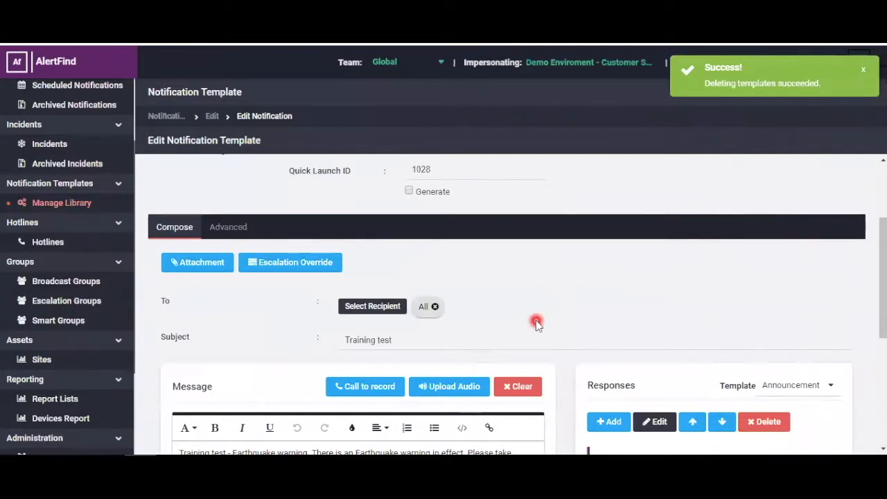
scroll(524, 319, "down", 4)
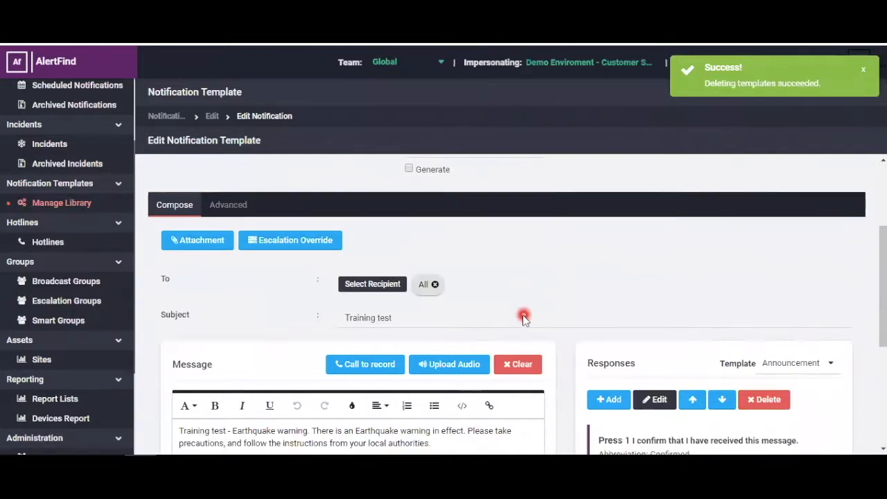
left_click(186, 421)
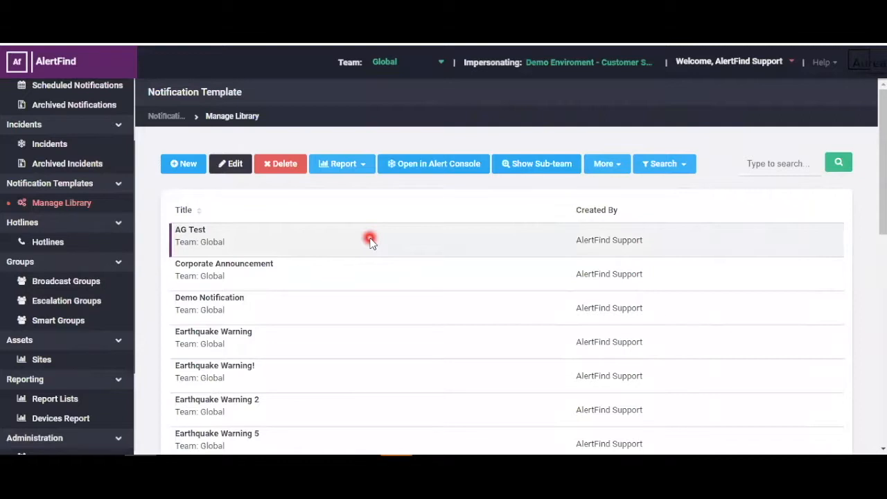
Open the Earthquake Warning 5 template from the Alert Console and review its recipient, subject, message and response option
scroll(73, 230, "up", 3)
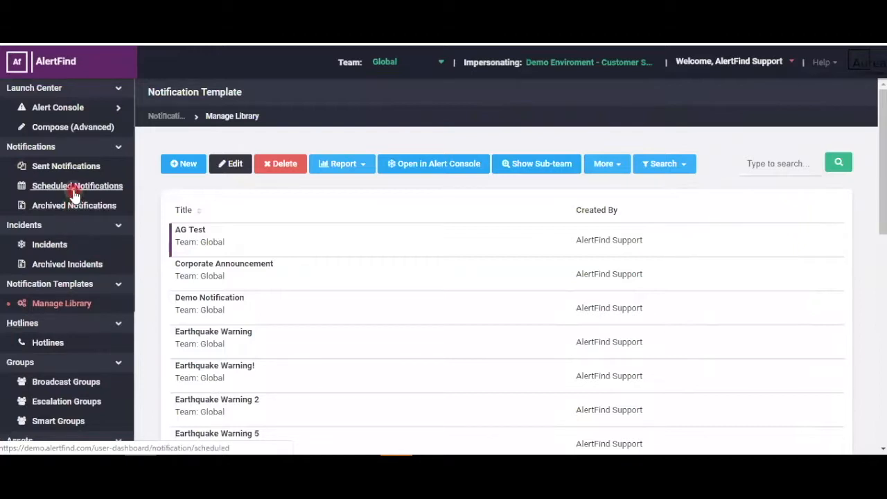
left_click(61, 109)
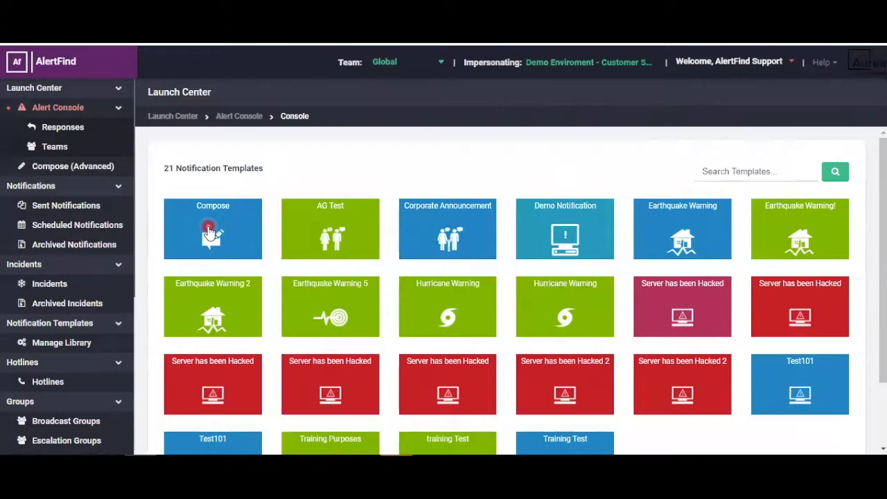
left_click(336, 312)
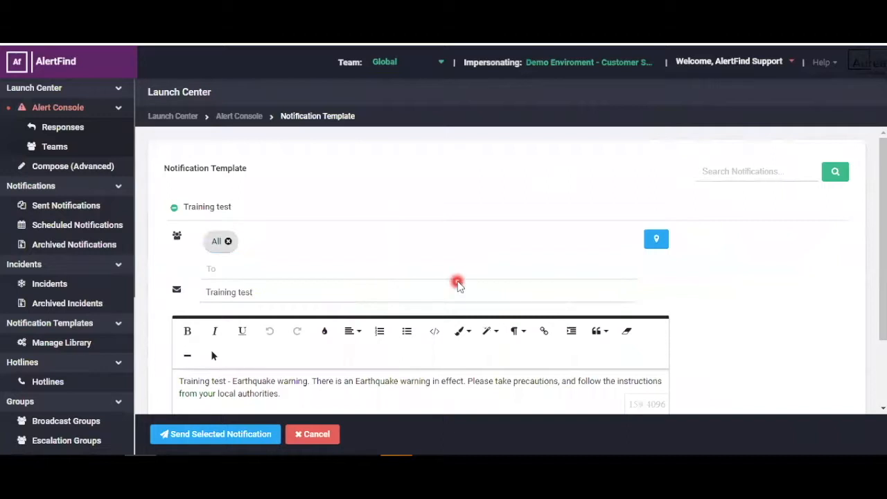
scroll(466, 280, "down", 2)
scroll(356, 249, "up", 1)
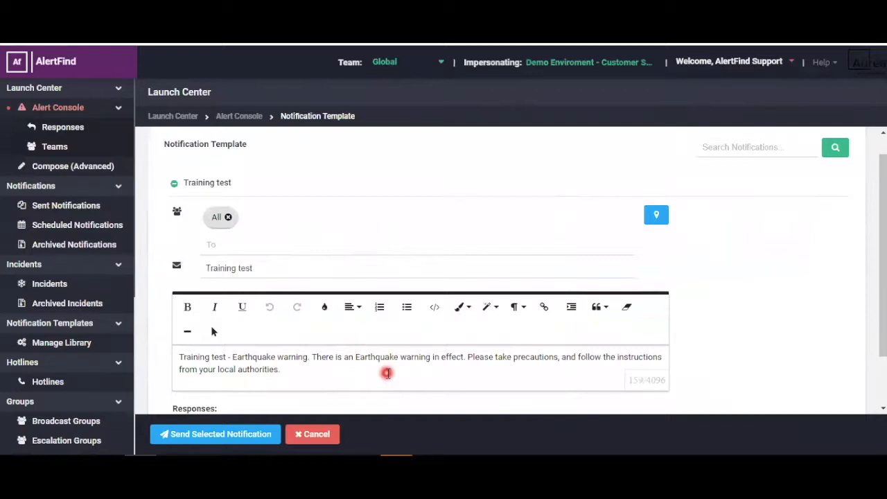
scroll(387, 370, "down", 1)
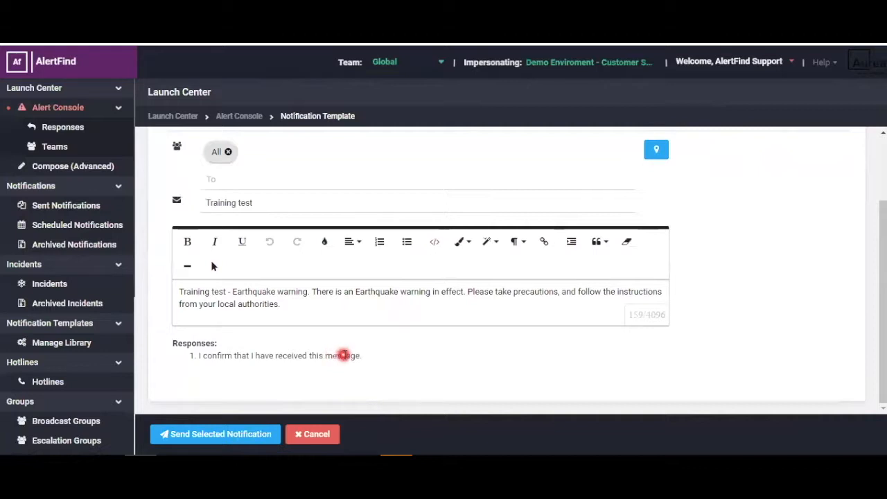
left_click_drag(346, 354, 235, 357)
left_click(227, 359)
double_click(228, 358)
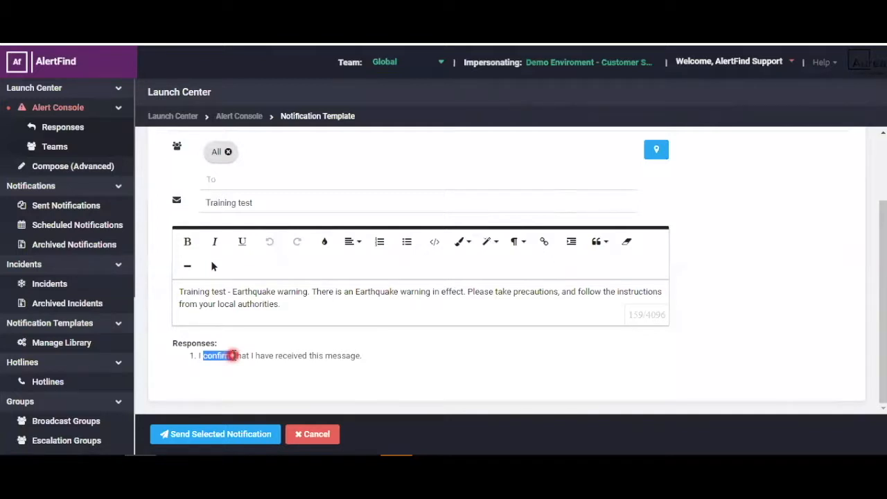
left_click_drag(233, 355, 241, 354)
left_click_drag(241, 354, 250, 352)
left_click(351, 346)
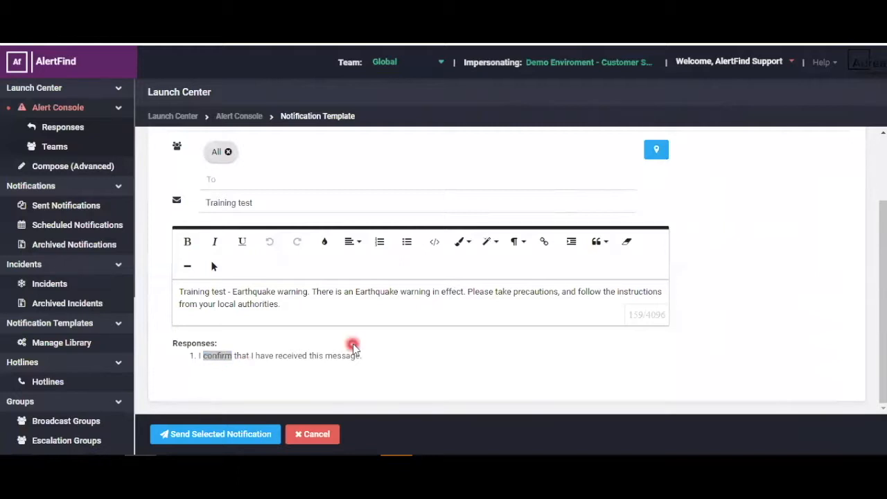
Replace the All recipient of the Training test notification with a single individual user found by name
scroll(348, 346, "up", 2)
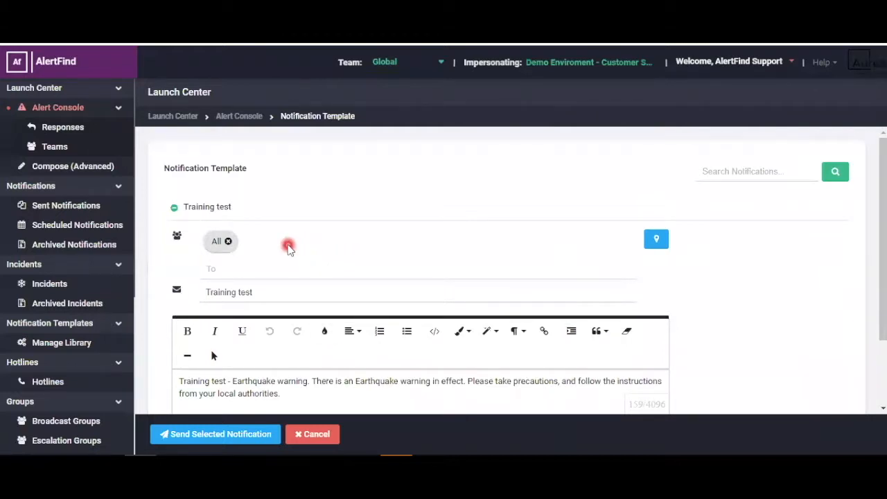
left_click(230, 242)
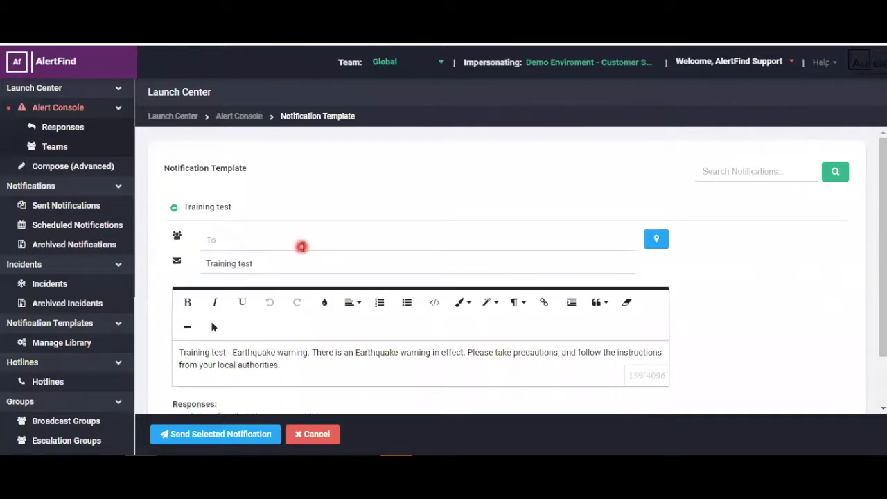
left_click(310, 240)
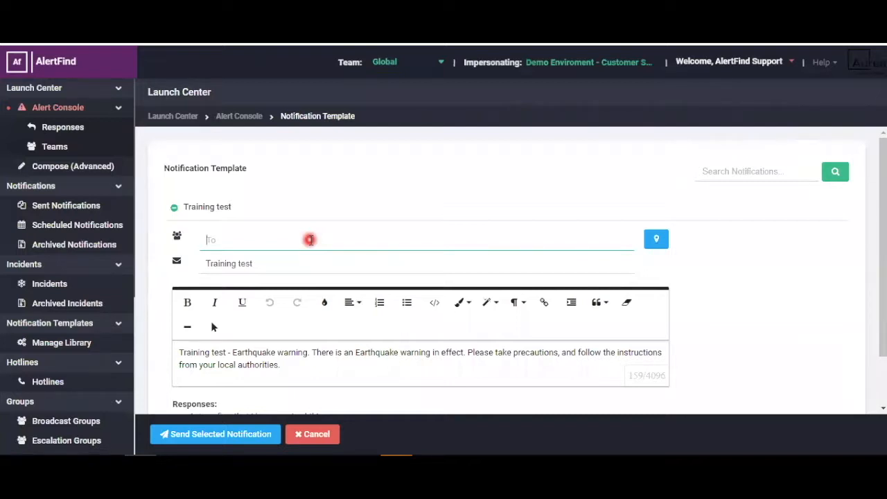
type("a")
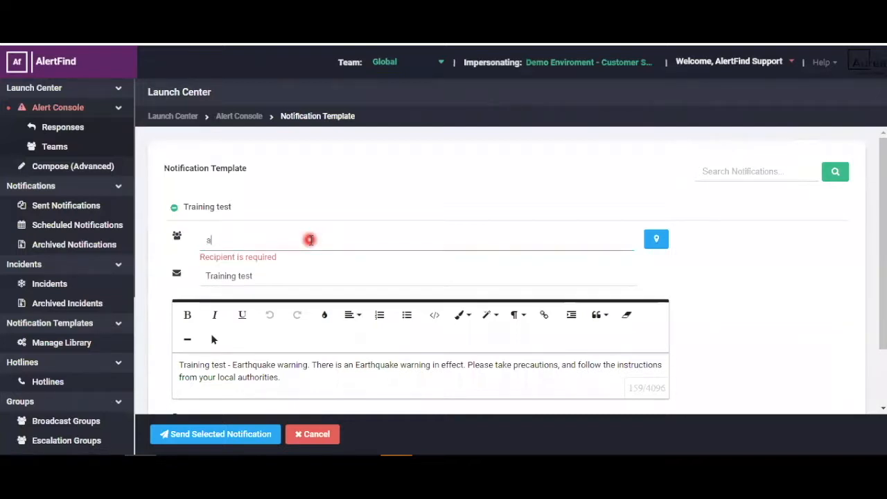
type("bdi")
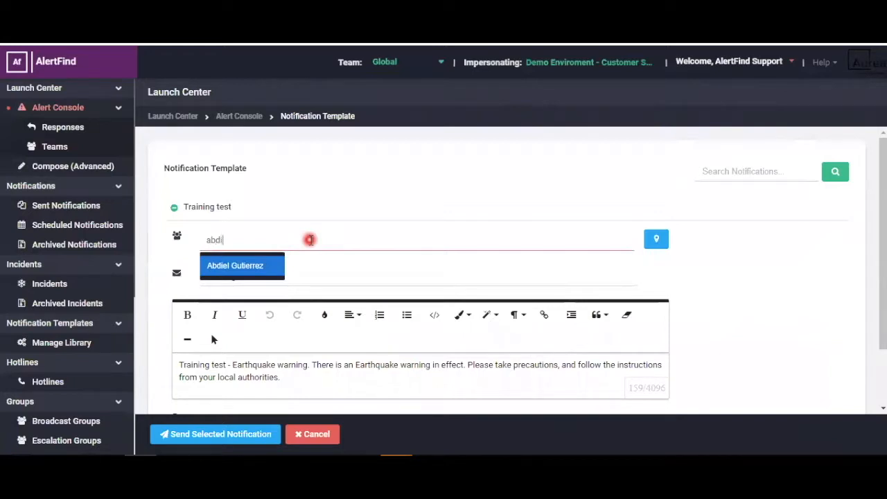
left_click(238, 266)
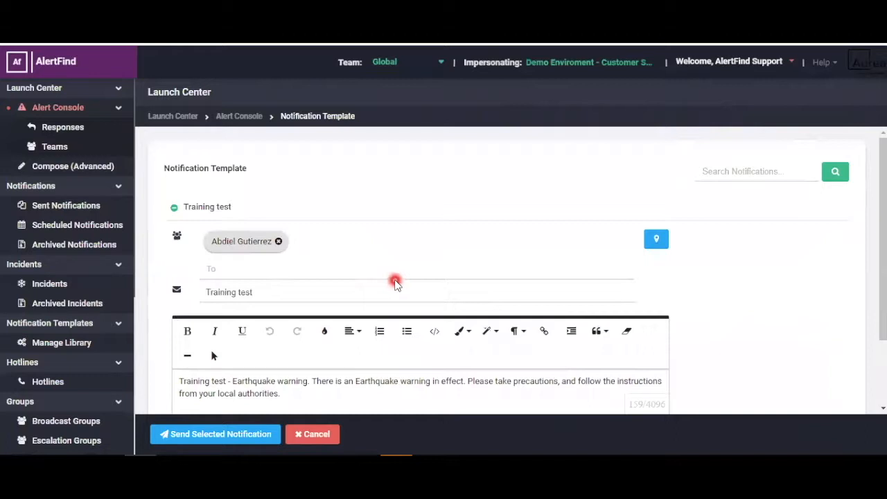
Check the Training test notification's subject and message, and send the selected notification
scroll(395, 283, "down", 1)
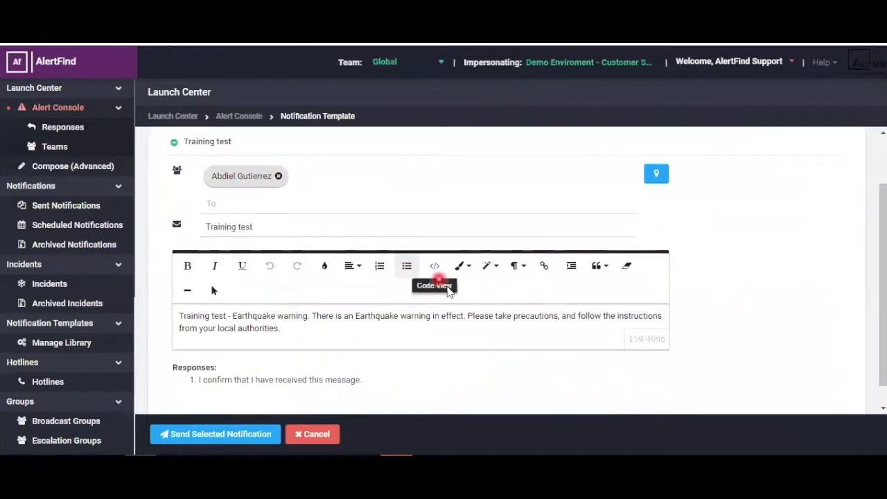
left_click(271, 226)
left_click_drag(267, 226, 212, 227)
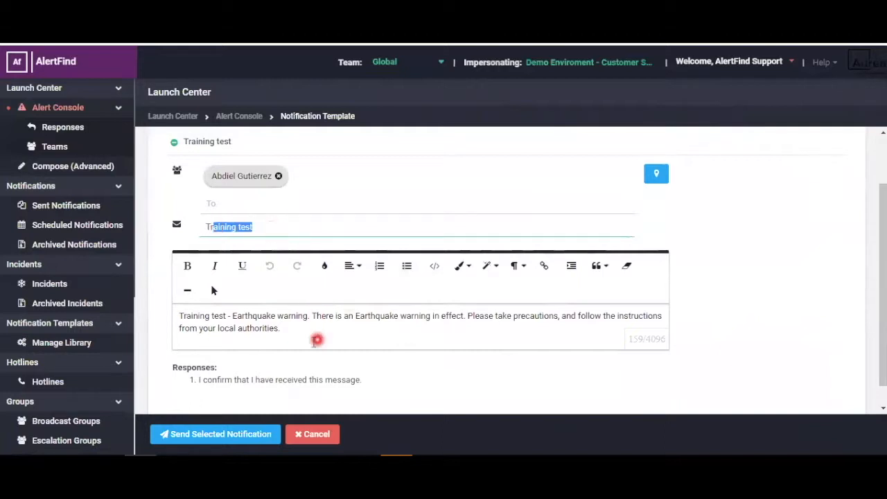
left_click_drag(283, 330, 219, 326)
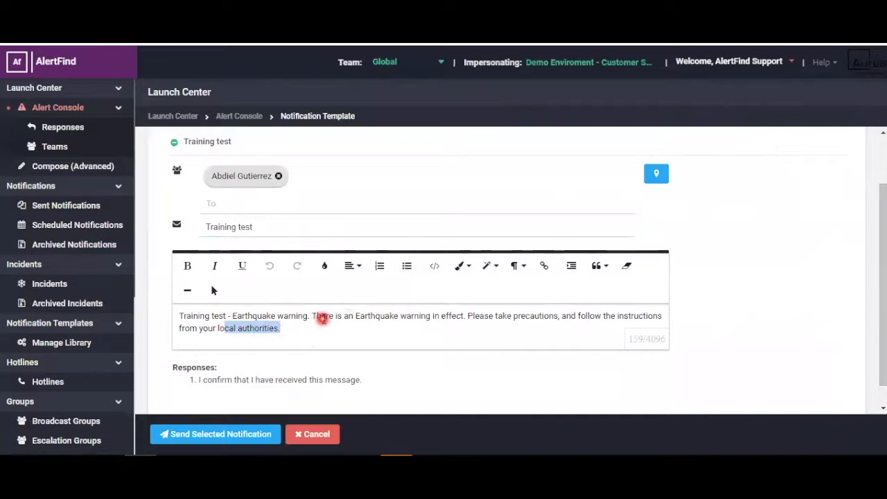
left_click(187, 265)
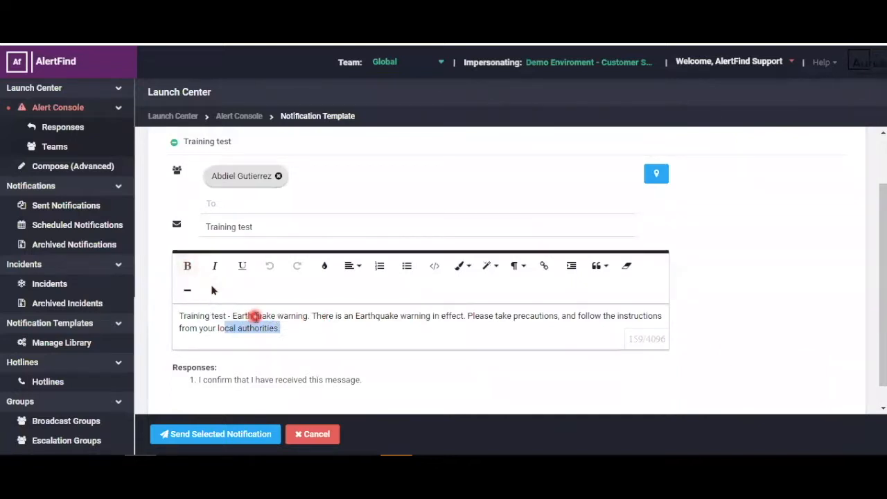
left_click(241, 268)
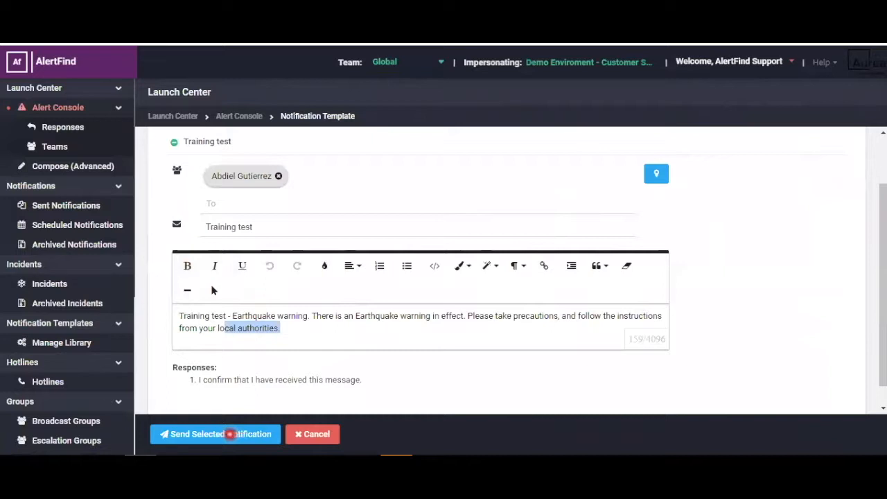
left_click(229, 434)
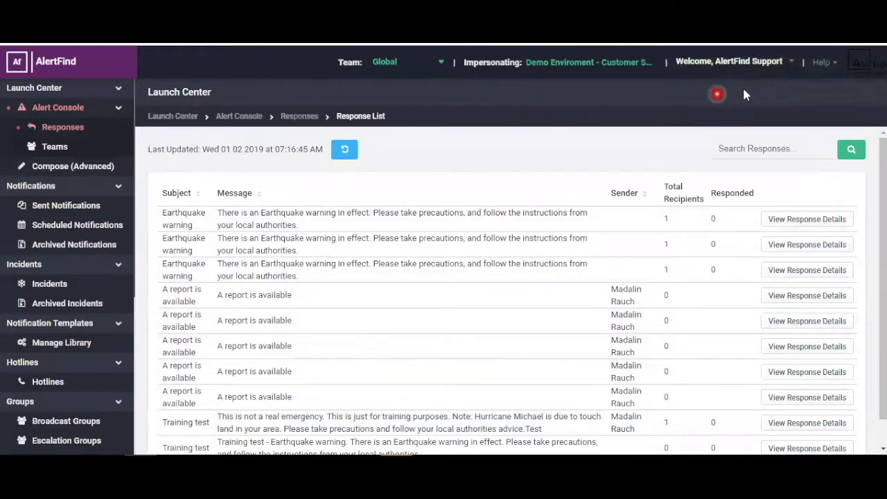
left_click(384, 292)
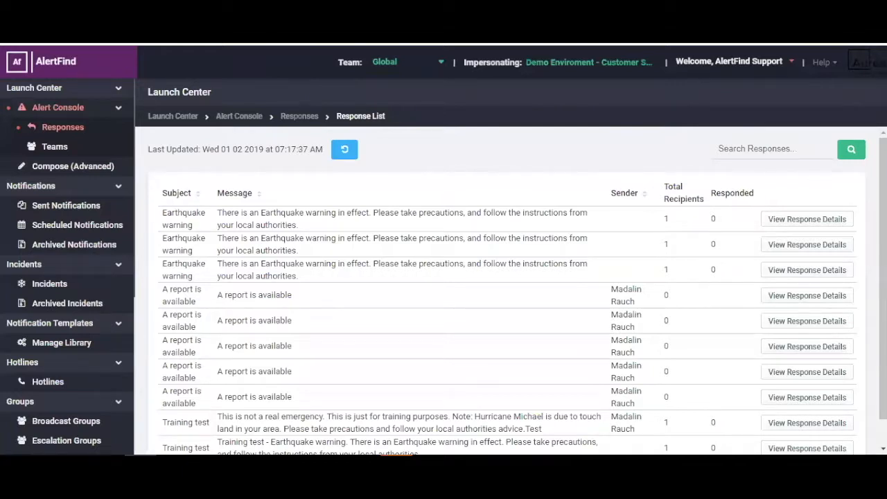
Open the Broadcast Groups list and look through the existing groups
scroll(87, 286, "down", 2)
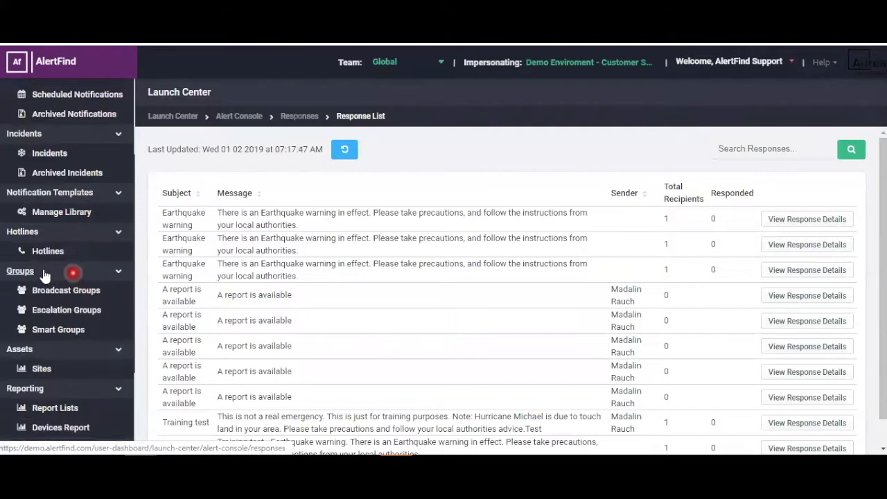
left_click(73, 293)
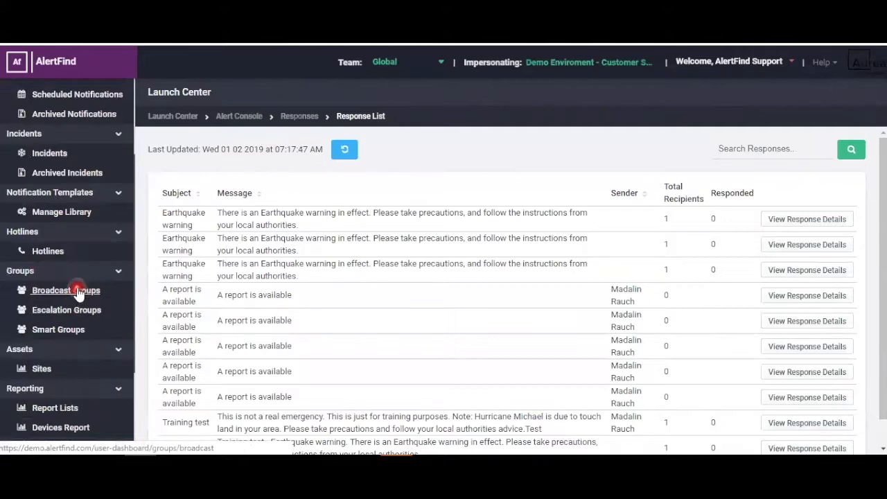
left_click(78, 292)
left_click(72, 292)
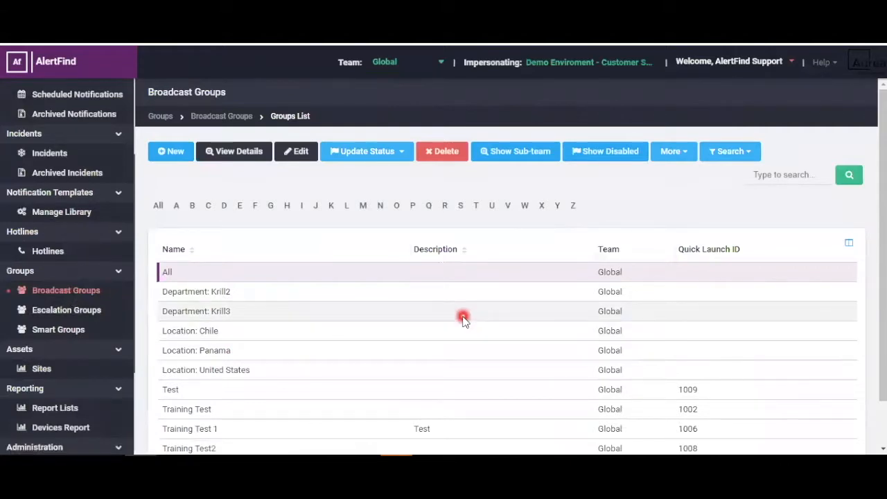
scroll(463, 319, "down", 2)
scroll(463, 318, "up", 2)
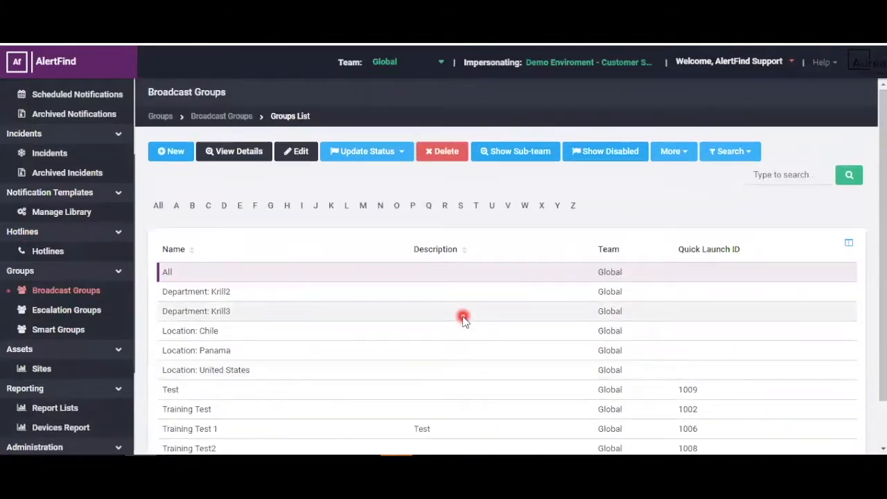
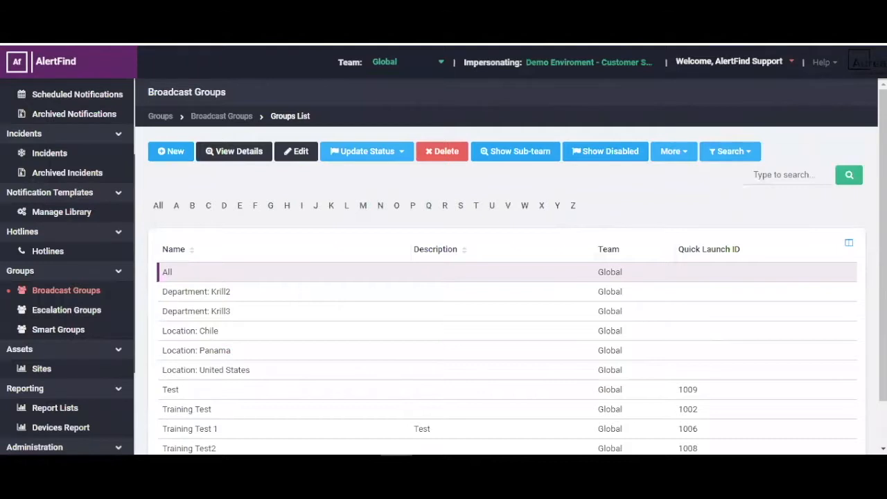
scroll(360, 319, "down", 2)
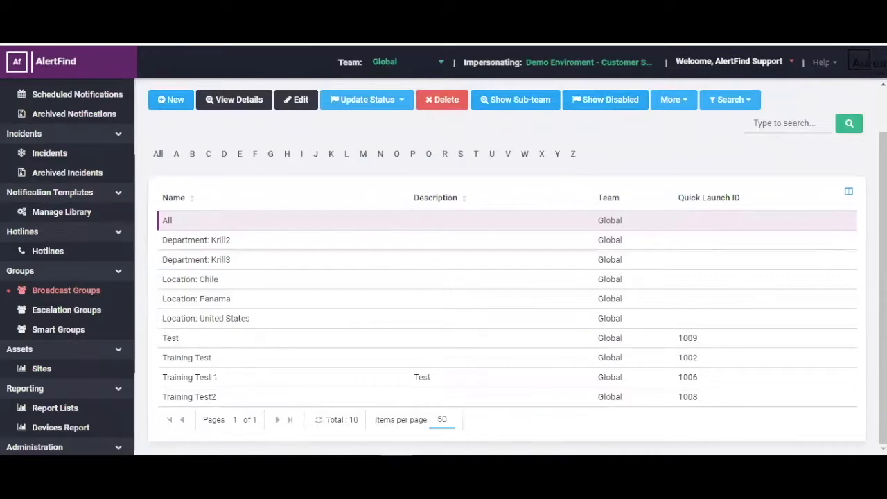
View the editable details of the All broadcast group and close them without saving
left_click(214, 329)
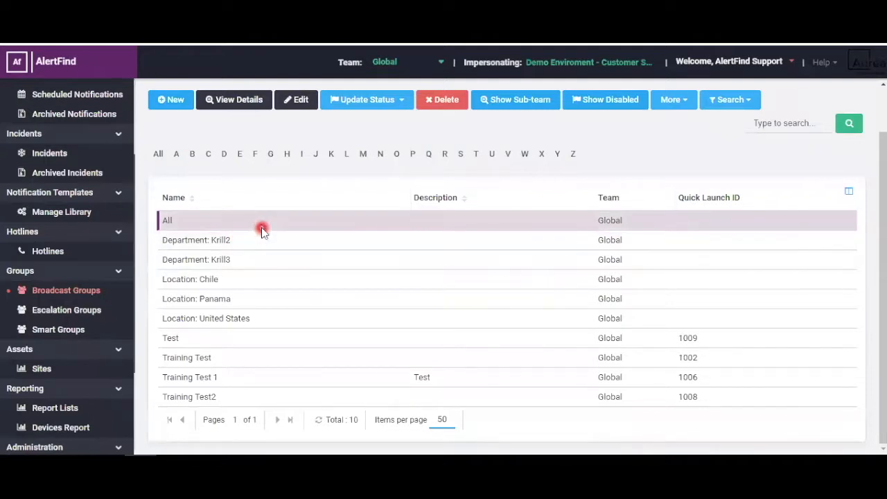
left_click(300, 104)
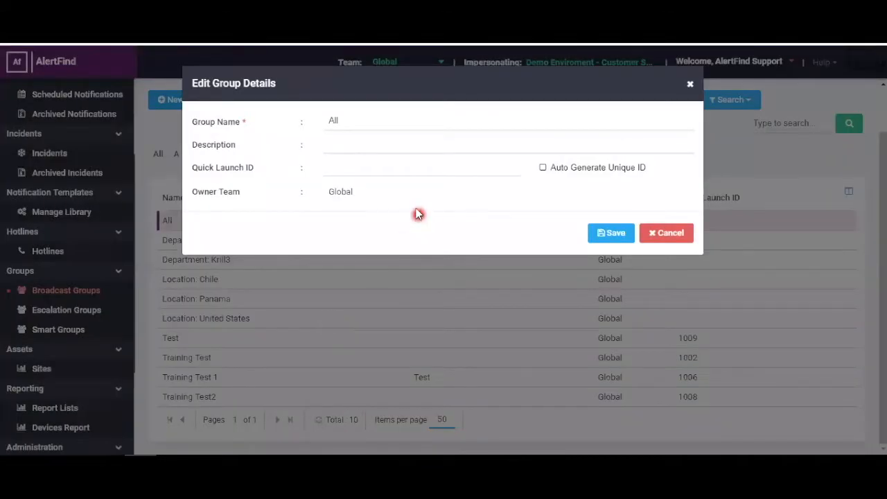
left_click(416, 207)
left_click(663, 233)
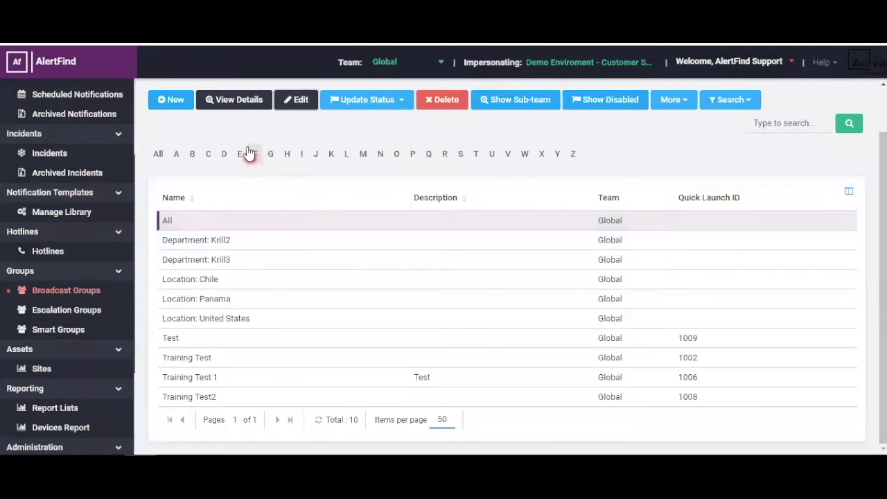
View the All group's details and membership, checking its edit form without saving any change
left_click(231, 100)
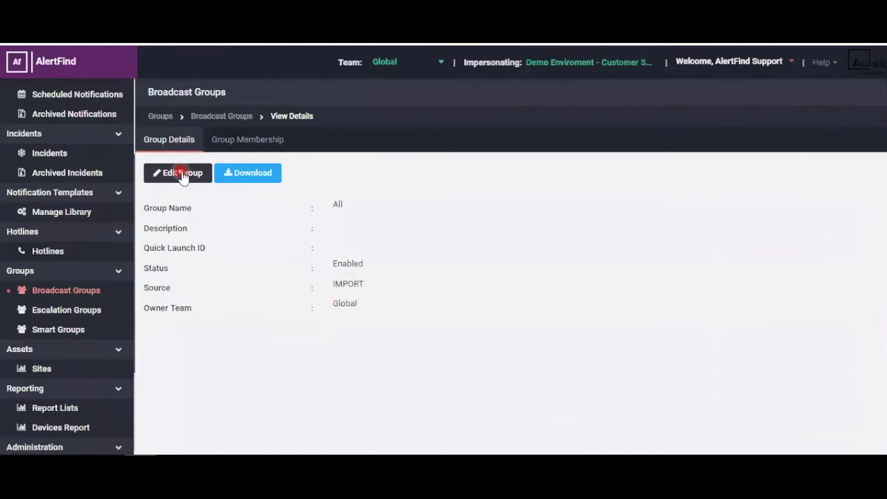
left_click(258, 146)
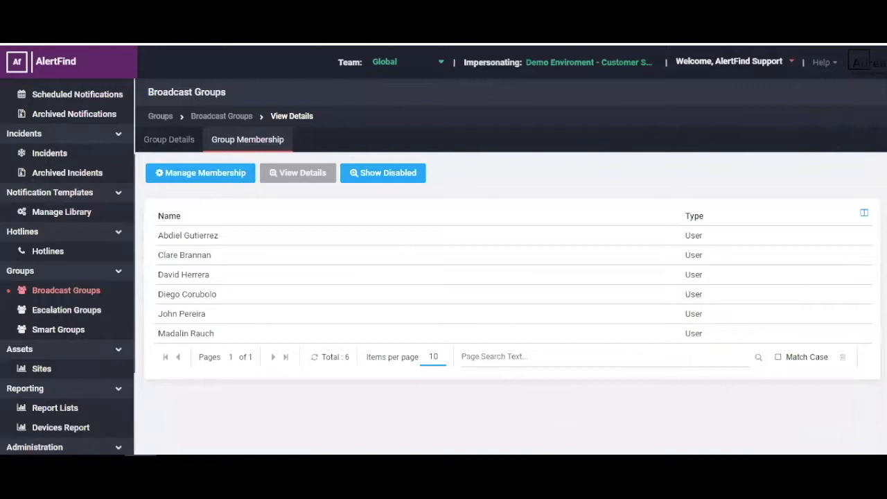
left_click(178, 139)
left_click(183, 172)
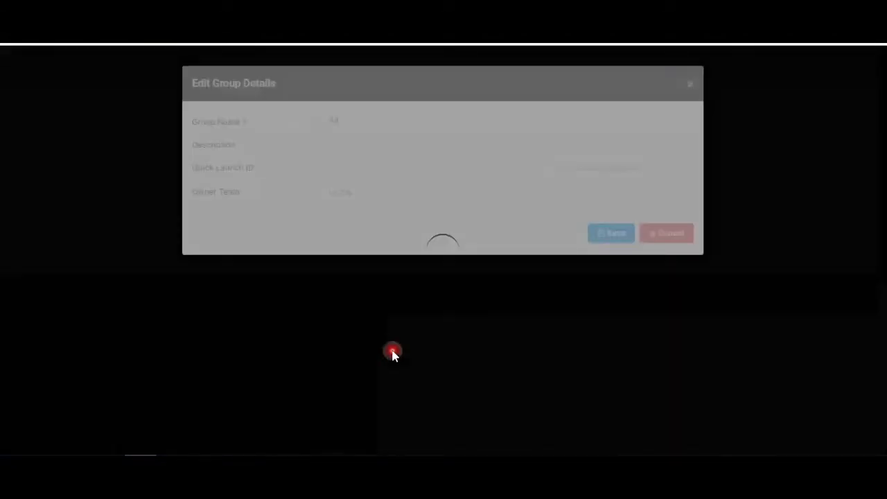
left_click(669, 234)
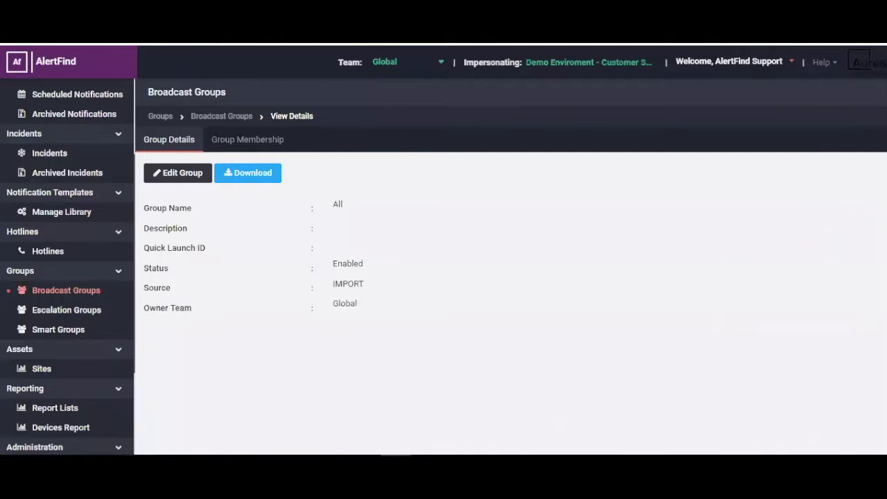
left_click(248, 139)
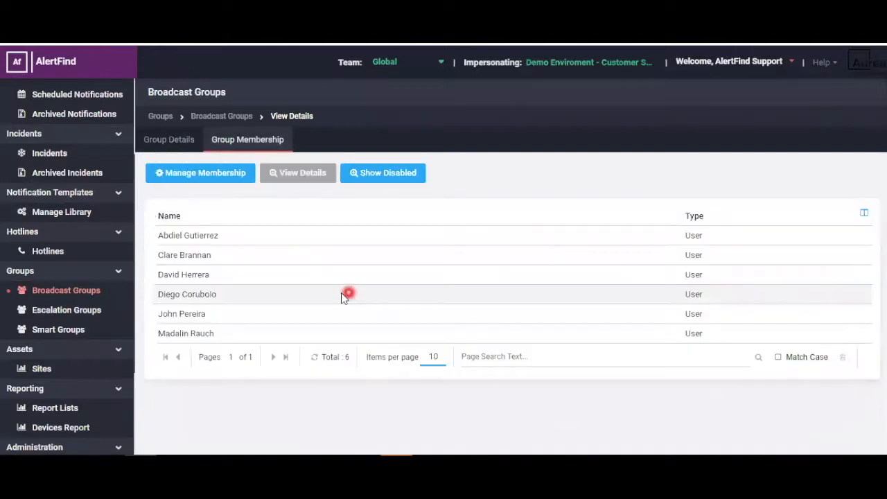
Manage the All group's membership and add the Customer Admin user described as "Test User for app"
left_click(221, 178)
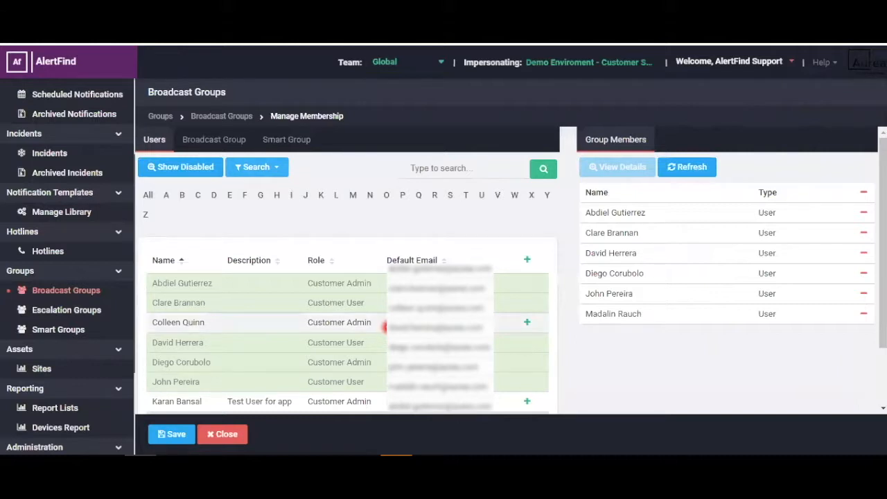
scroll(383, 327, "down", 1)
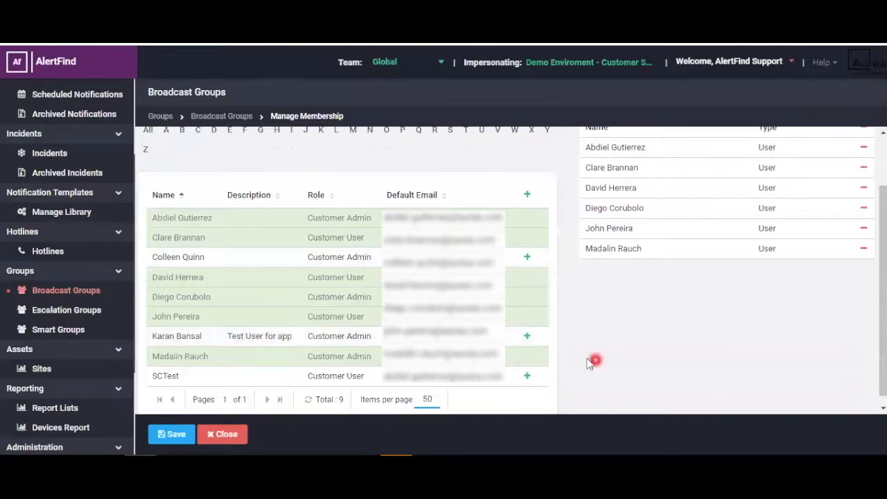
left_click(529, 338)
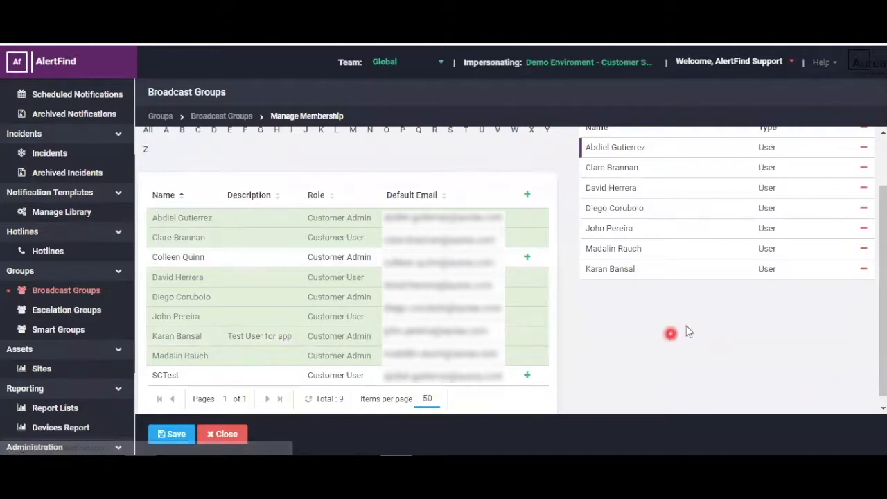
Remove the fifth listed user from the All group's members, confirm the removal and save the membership
scroll(665, 346, "up", 2)
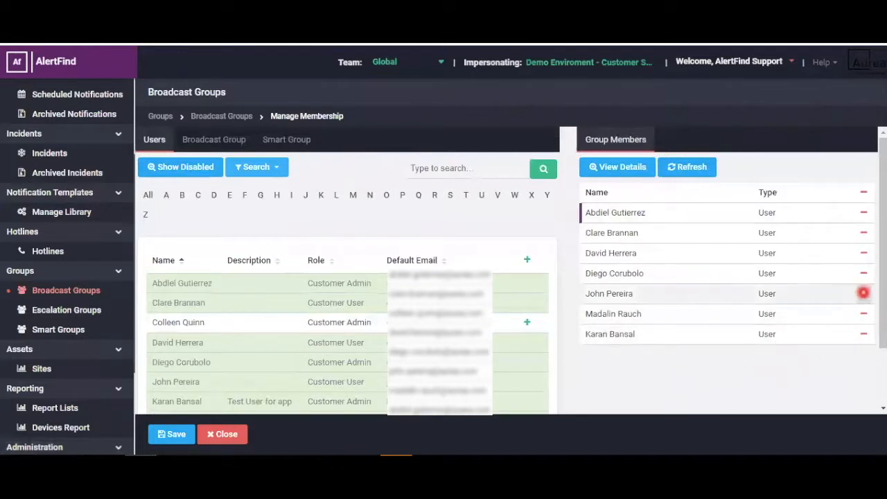
left_click(864, 293)
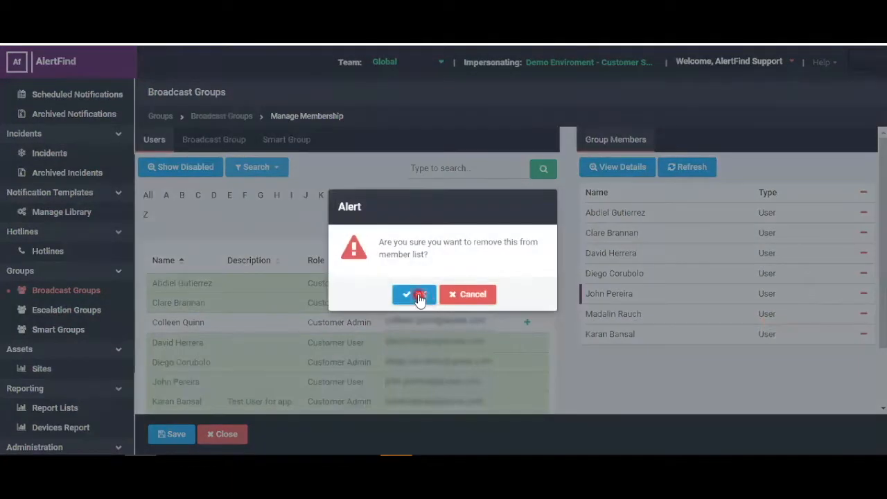
left_click(419, 297)
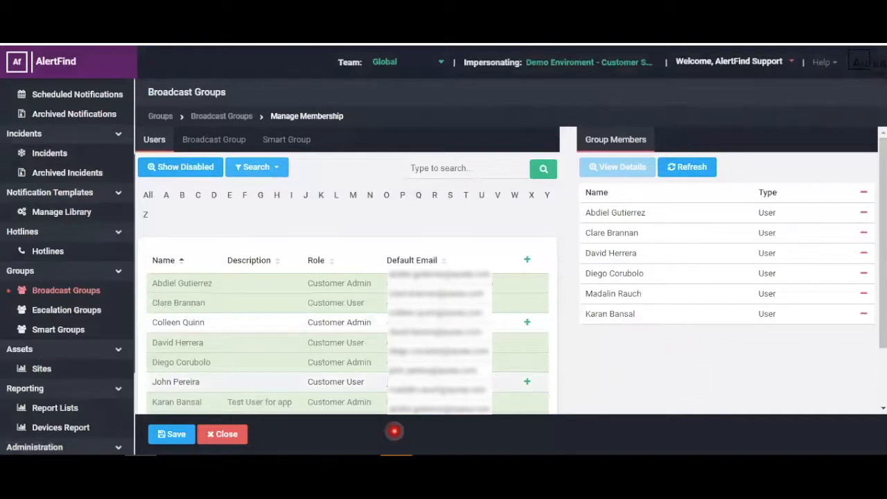
left_click(173, 433)
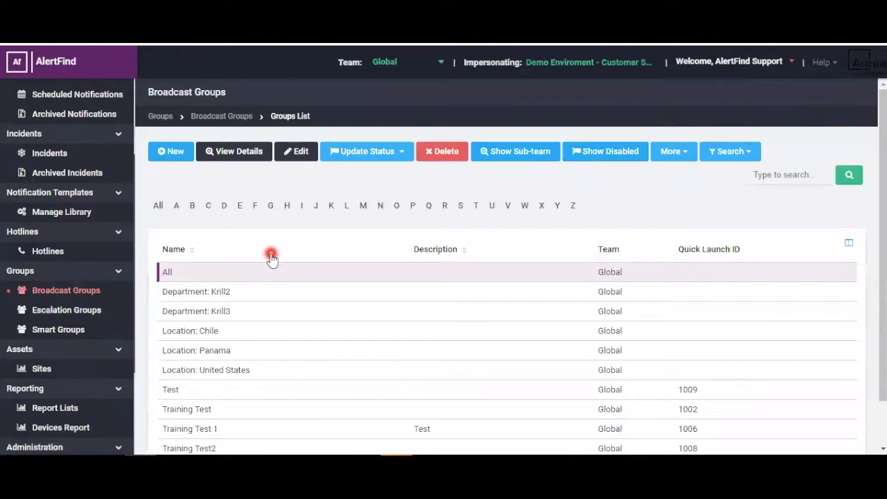
Include sub-team groups in the broadcast groups list and check the available status-update and additional group actions
left_click(383, 158)
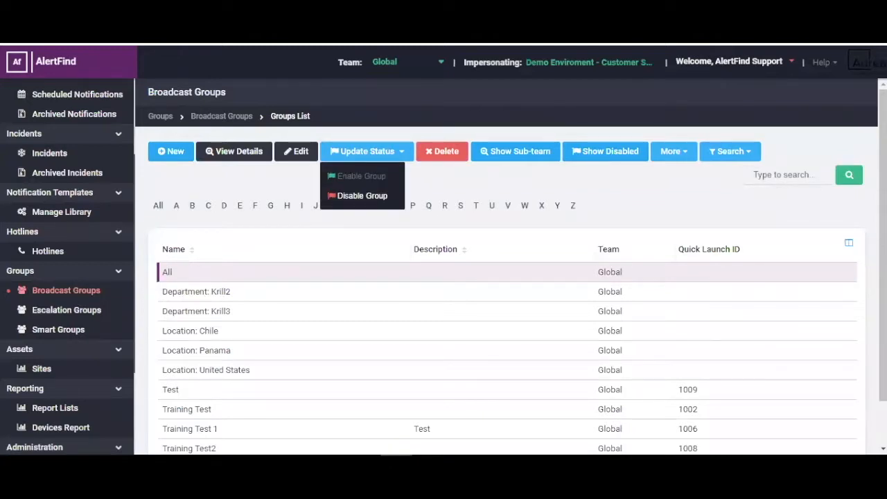
left_click(455, 153)
left_click(534, 152)
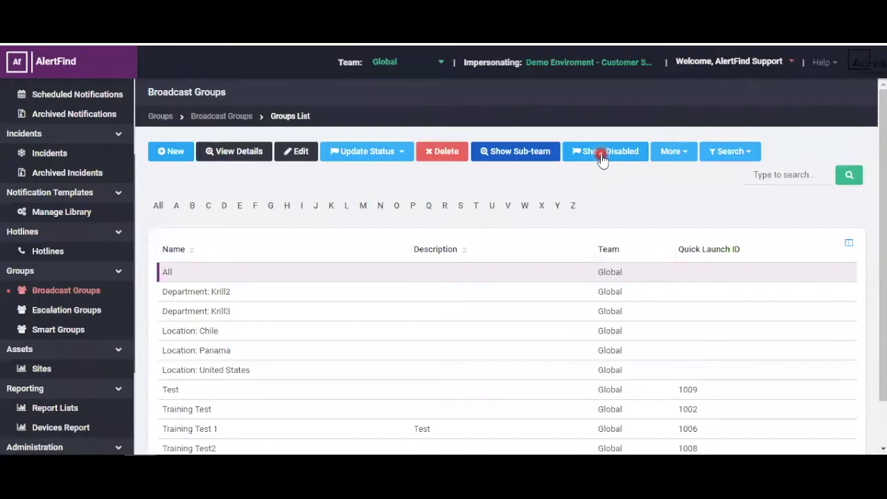
left_click(685, 154)
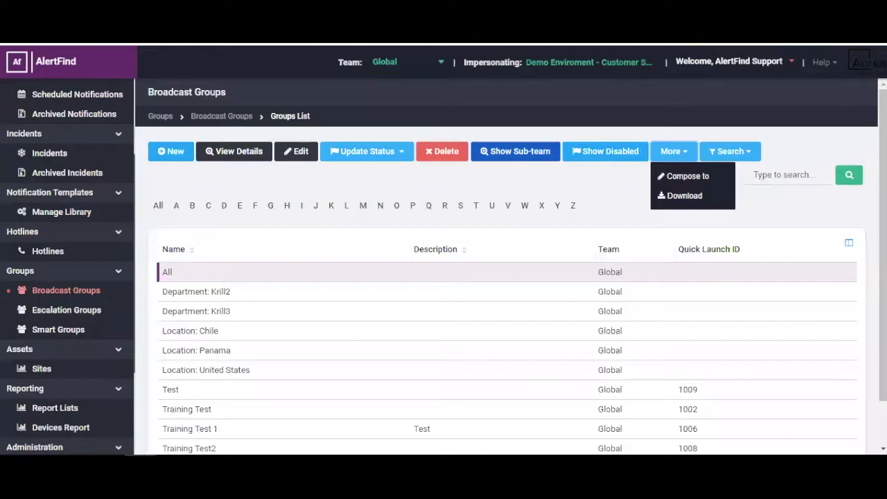
Create a broadcast group named "Training Test 10" with an automatically generated unique Quick Launch ID and save it
left_click(175, 154)
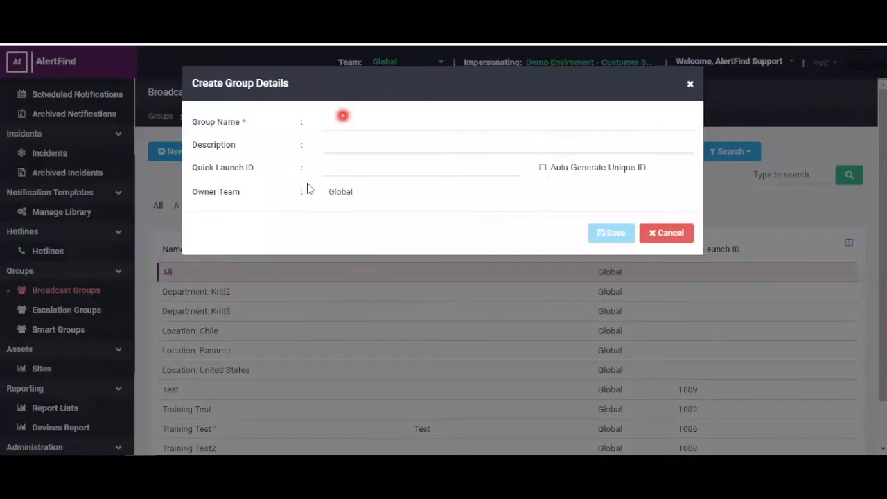
left_click(355, 121)
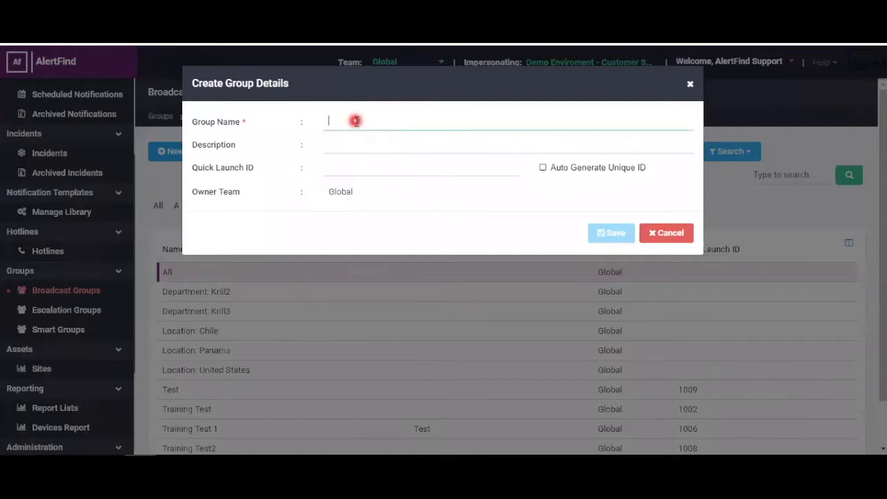
left_click(353, 121)
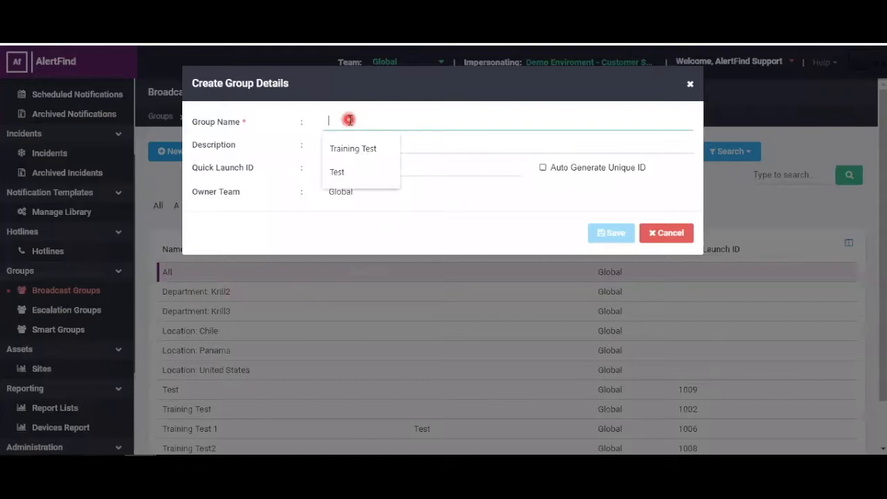
left_click(362, 146)
type("10")
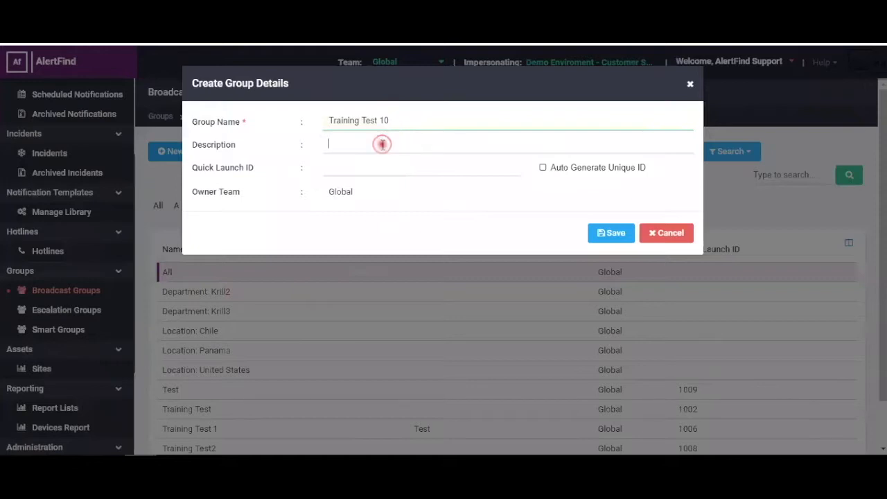
left_click(382, 144)
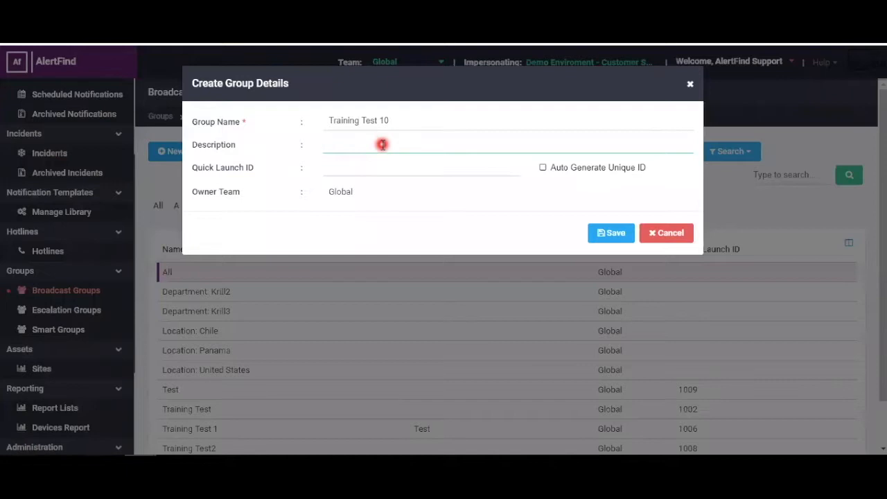
left_click(374, 165)
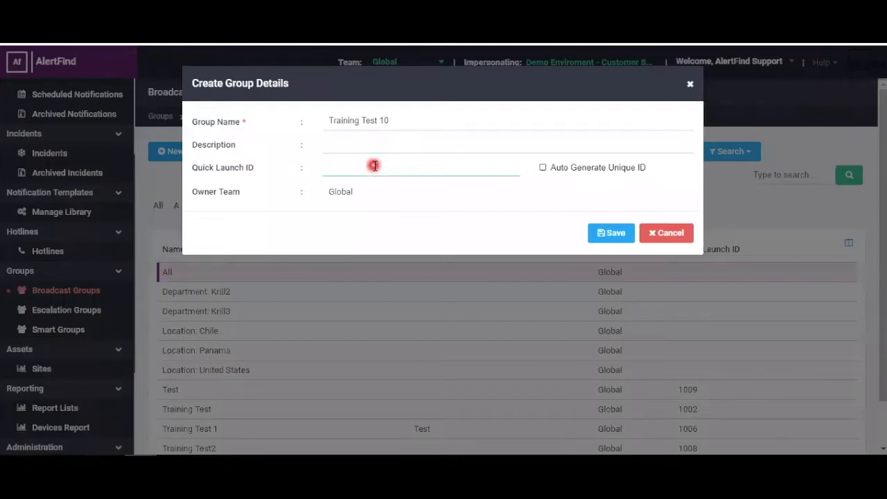
left_click(544, 169)
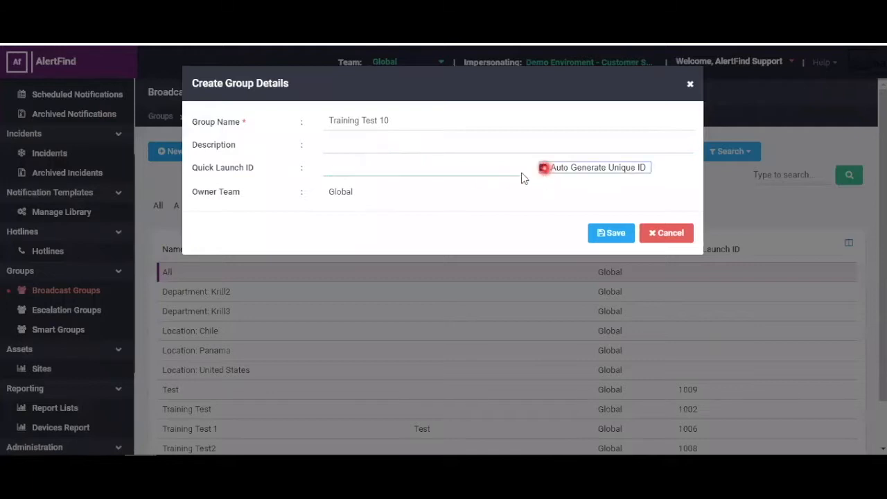
left_click(381, 168)
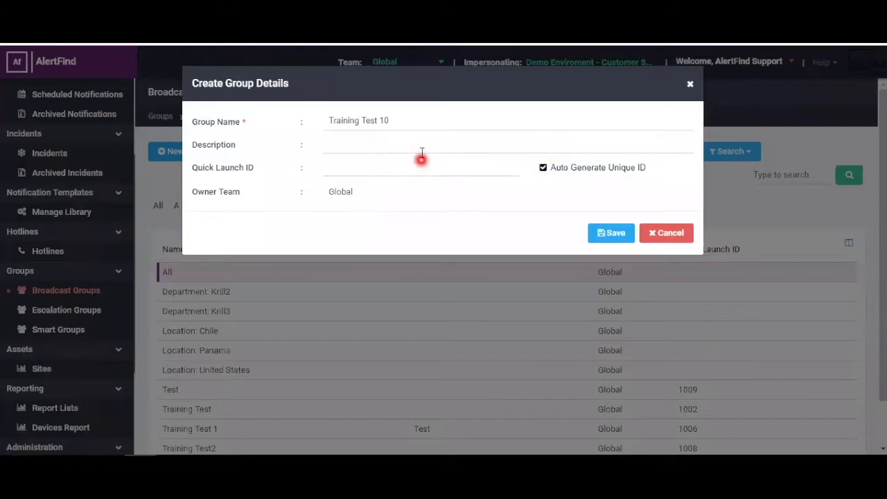
left_click(610, 234)
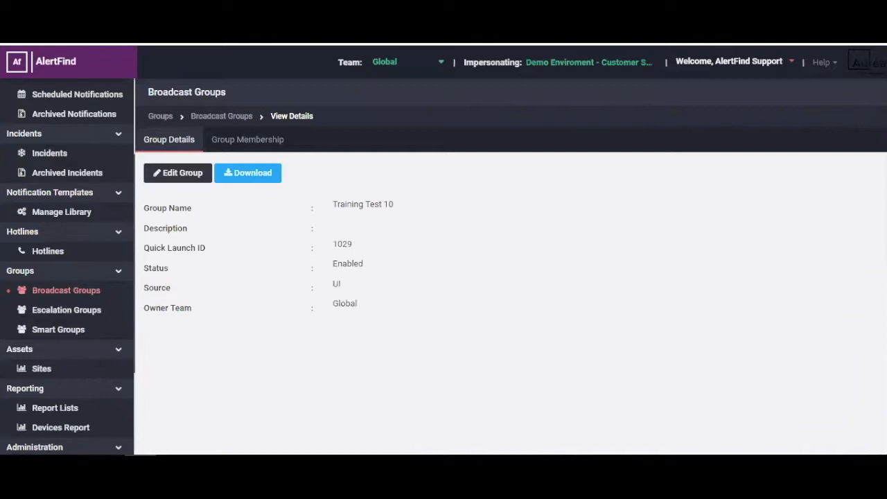
Manage the membership of Training Test 10 and add the first listed Customer Admin user
left_click(342, 242)
left_click(247, 139)
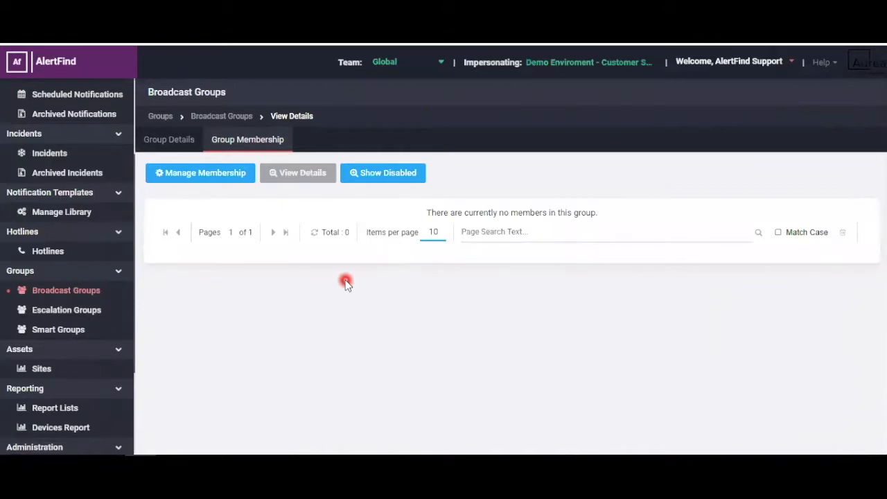
left_click(191, 173)
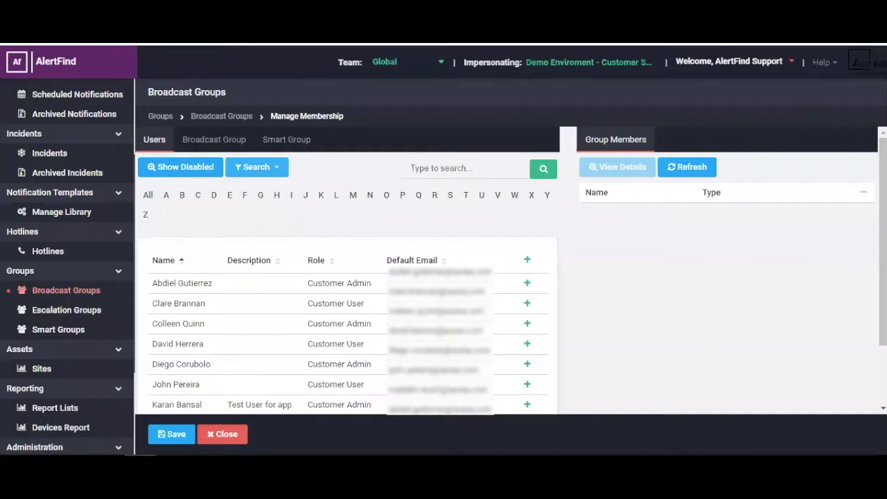
scroll(465, 253, "down", 1)
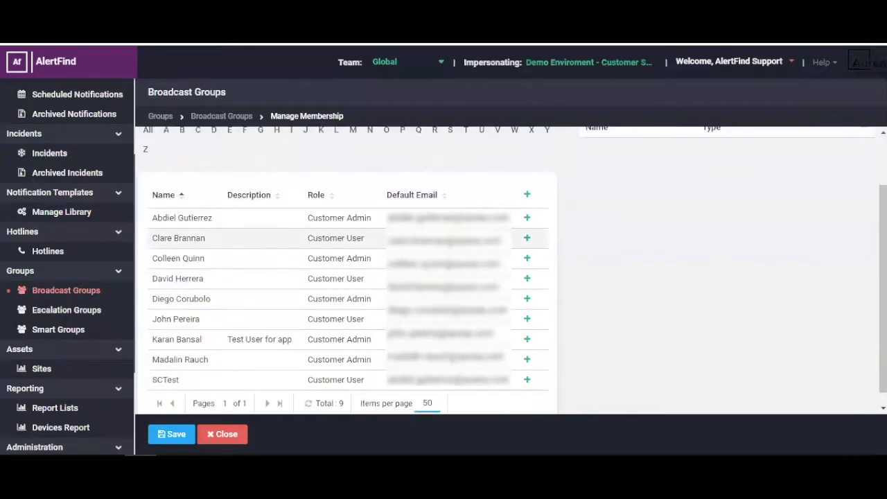
scroll(463, 240, "up", 1)
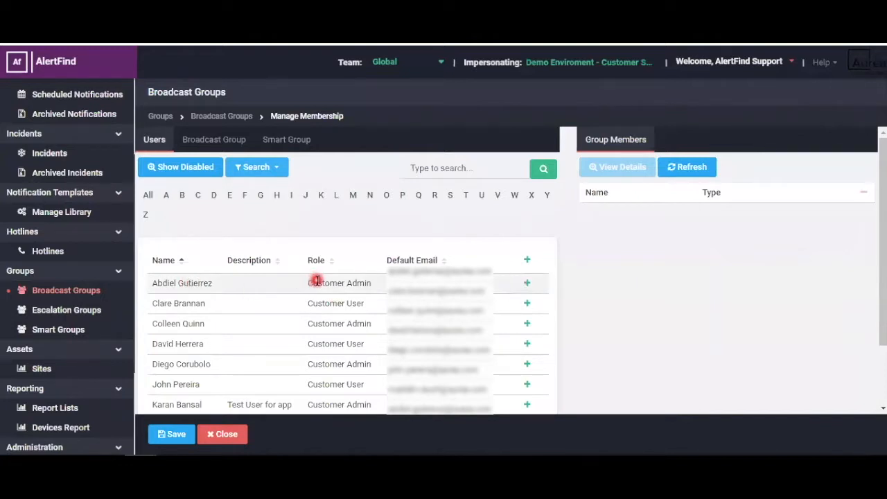
left_click(533, 288)
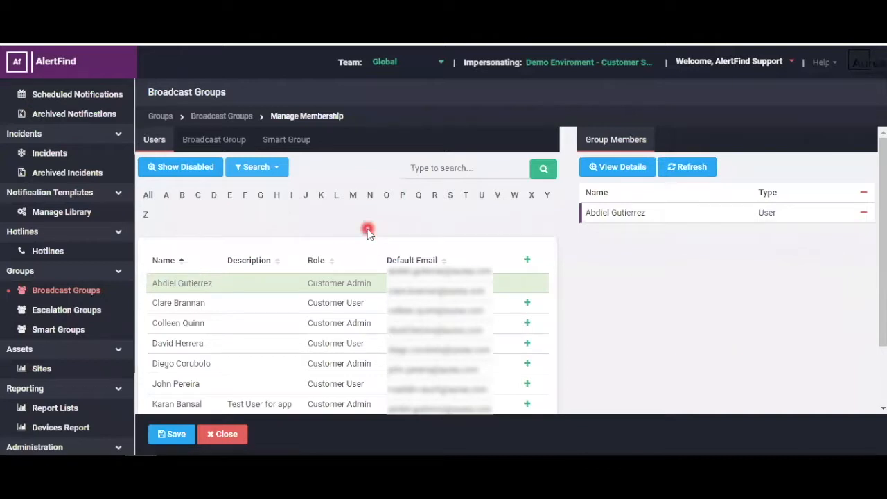
Add the "Location: Panama" broadcast group as a member, check the available smart groups and save the membership
left_click(215, 142)
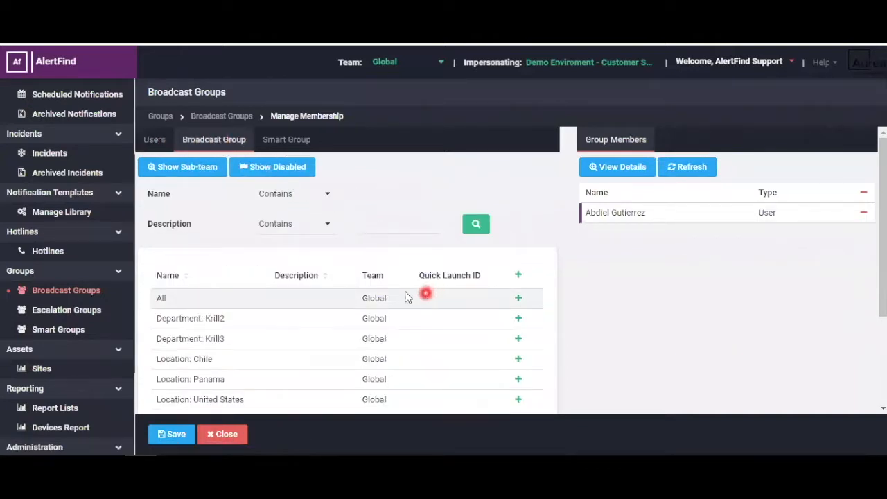
scroll(350, 294, "down", 2)
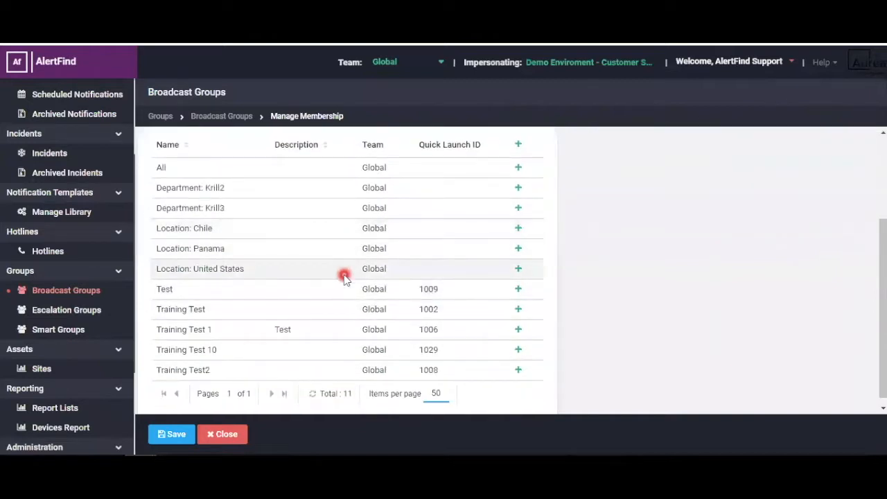
scroll(342, 275, "up", 1)
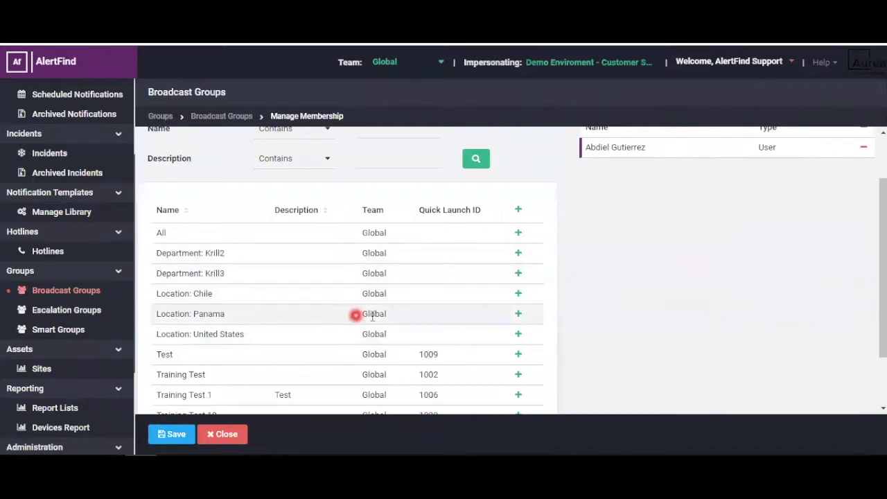
left_click(520, 316)
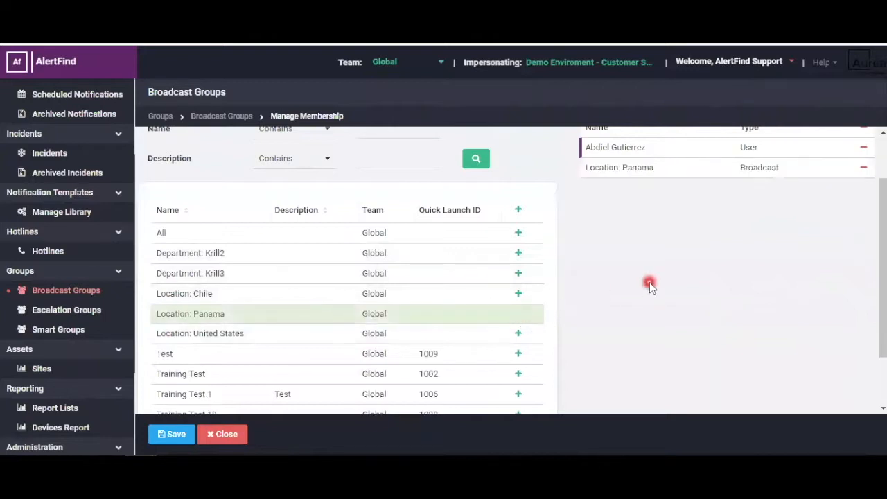
scroll(832, 284, "up", 1)
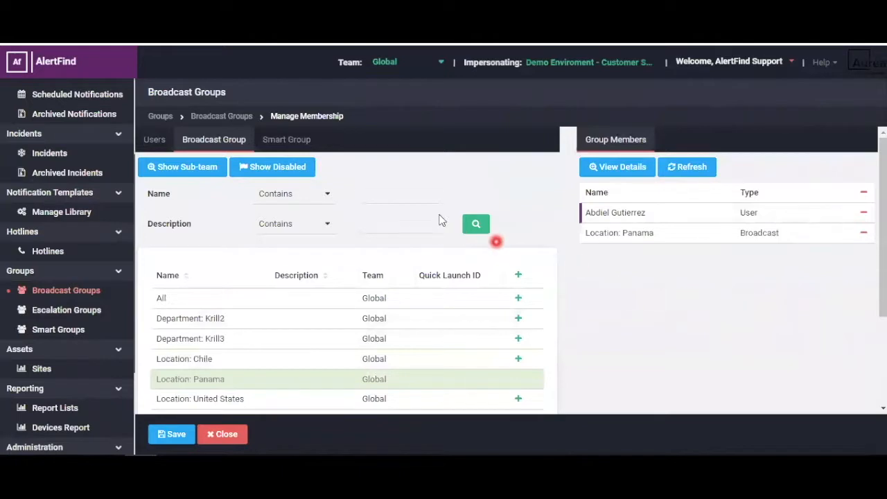
left_click(296, 139)
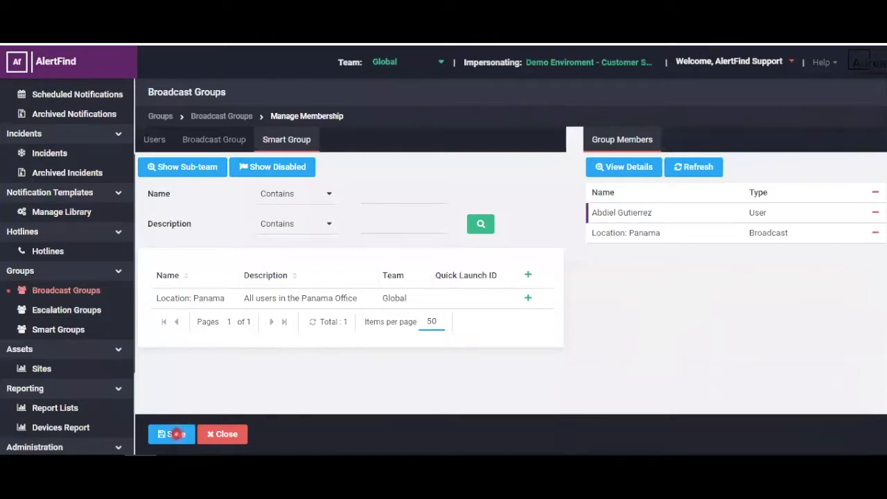
left_click(176, 434)
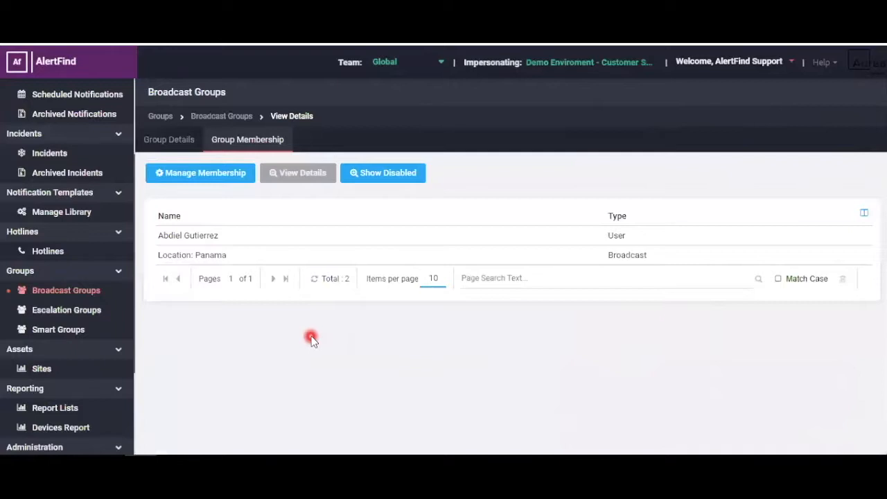
Return to the broadcast groups list and view the details of Training Test 10
left_click(66, 290)
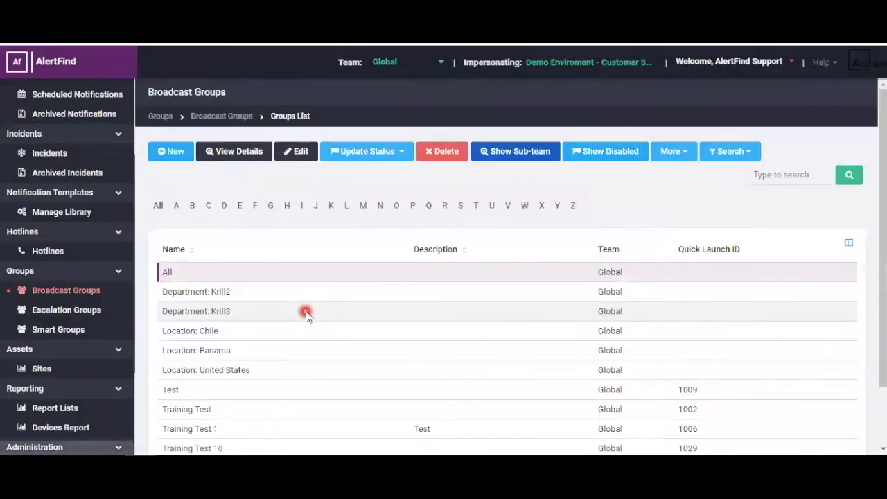
scroll(383, 305, "down", 2)
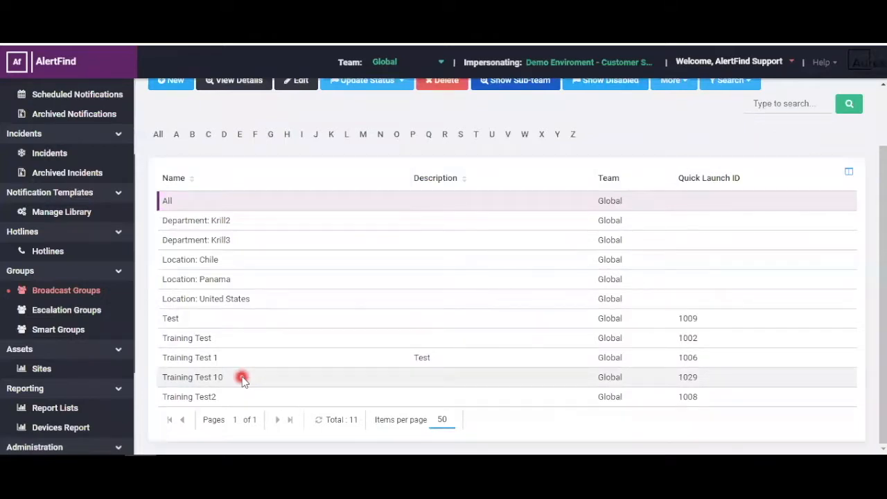
left_click(243, 379)
scroll(340, 280, "up", 1)
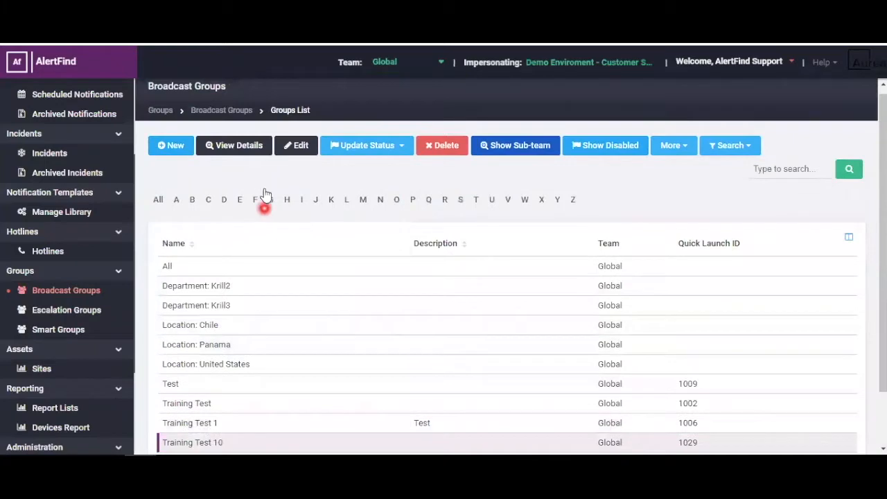
left_click(243, 147)
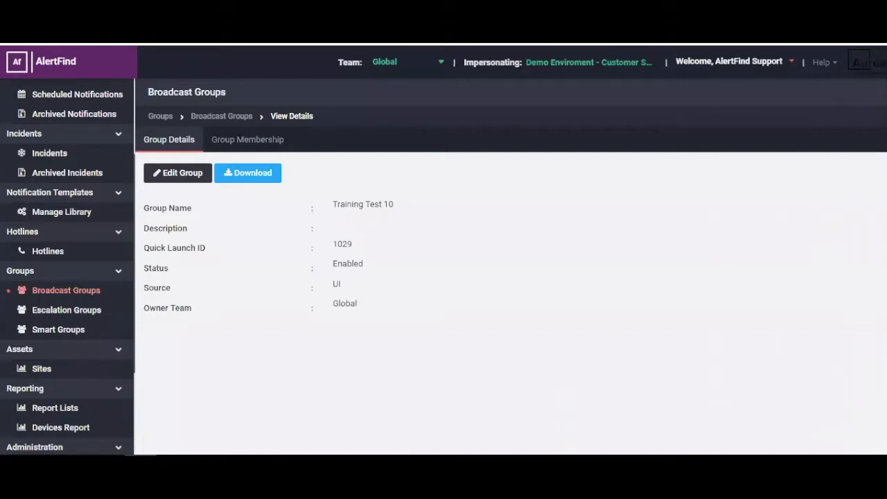
Start a new smart group named "Locations: Panama 10" with the description "All users in the Panama office"
left_click(64, 331)
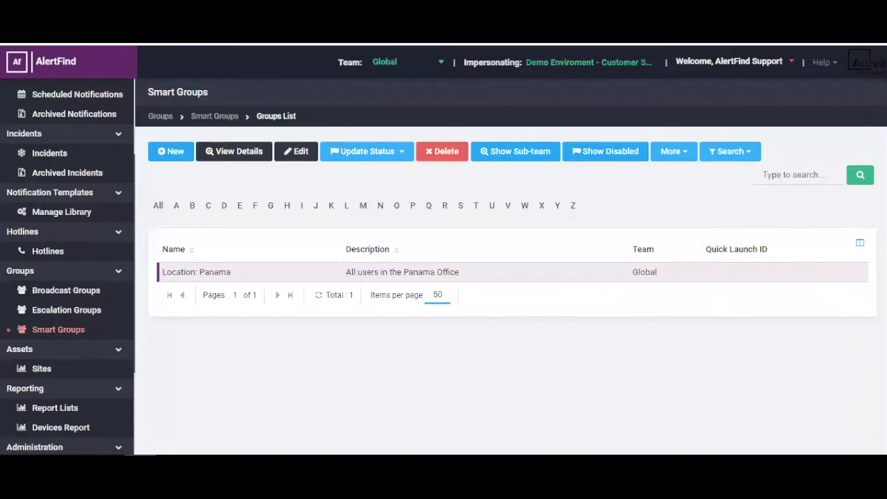
left_click(61, 330)
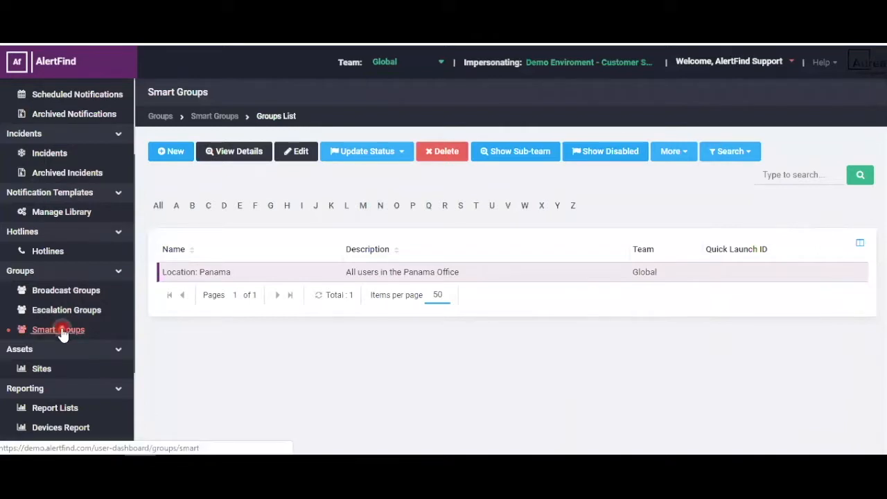
left_click(175, 151)
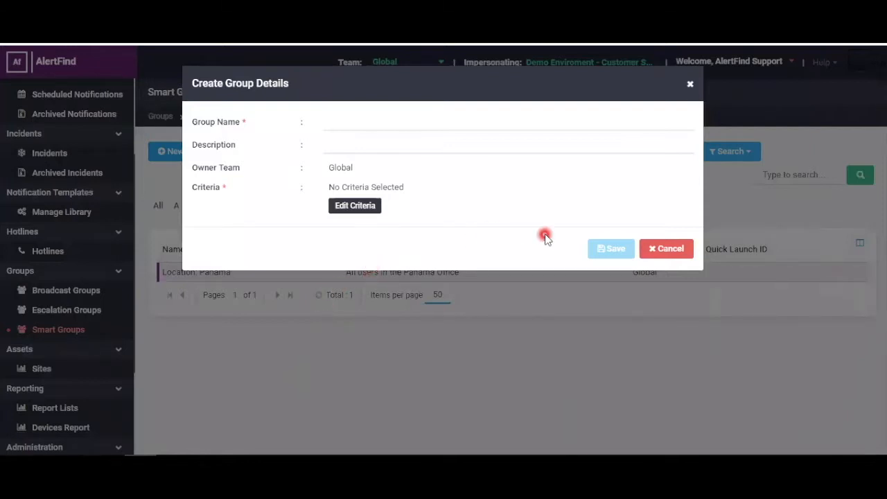
left_click(361, 124)
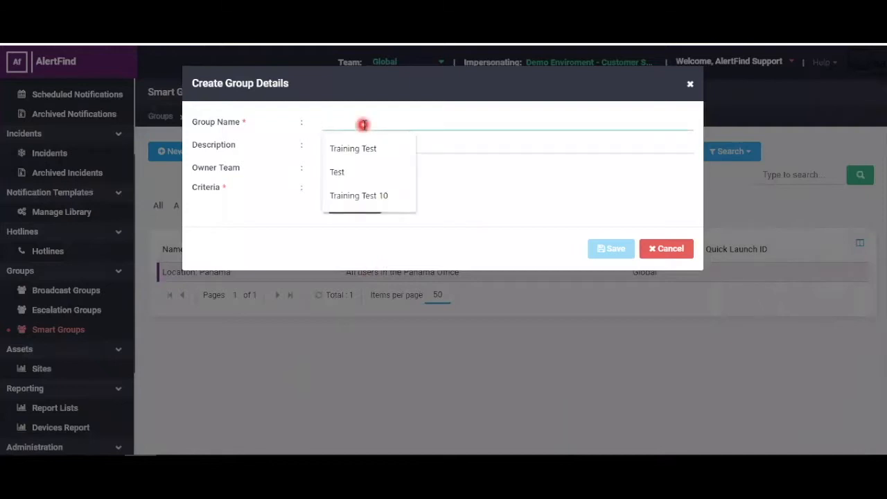
type("Location")
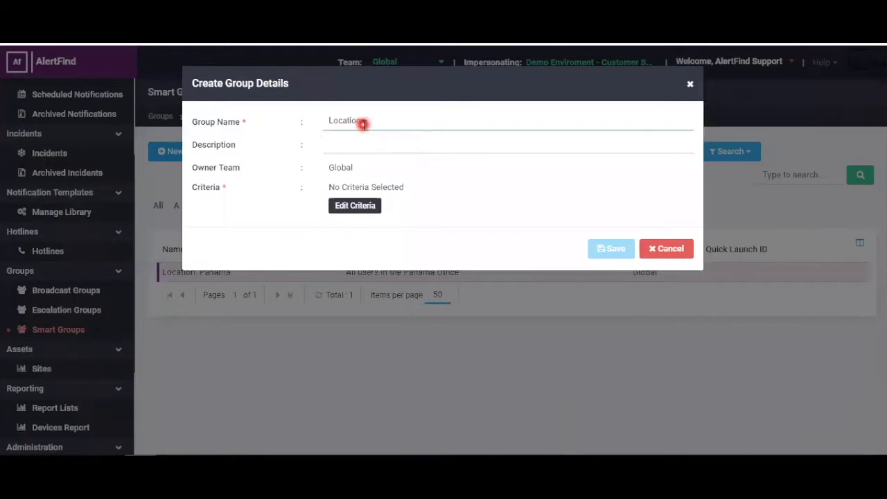
type(": Panama 10")
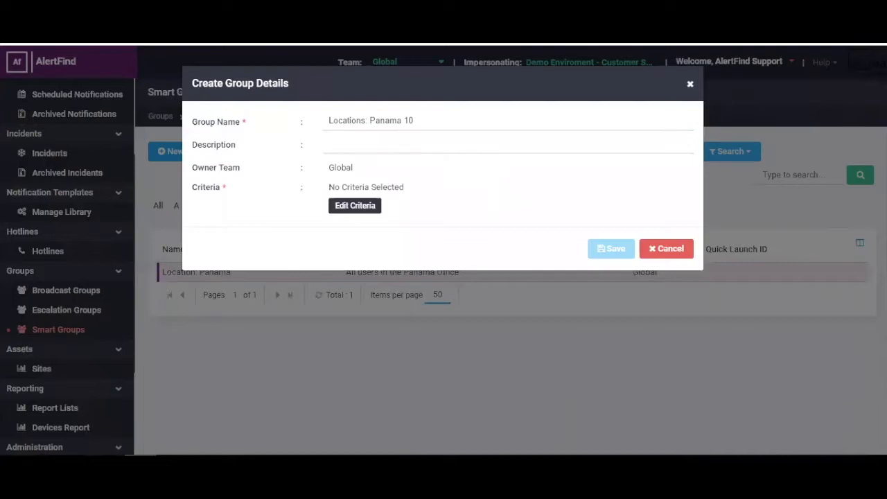
left_click(394, 144)
type("All users in the Panama office")
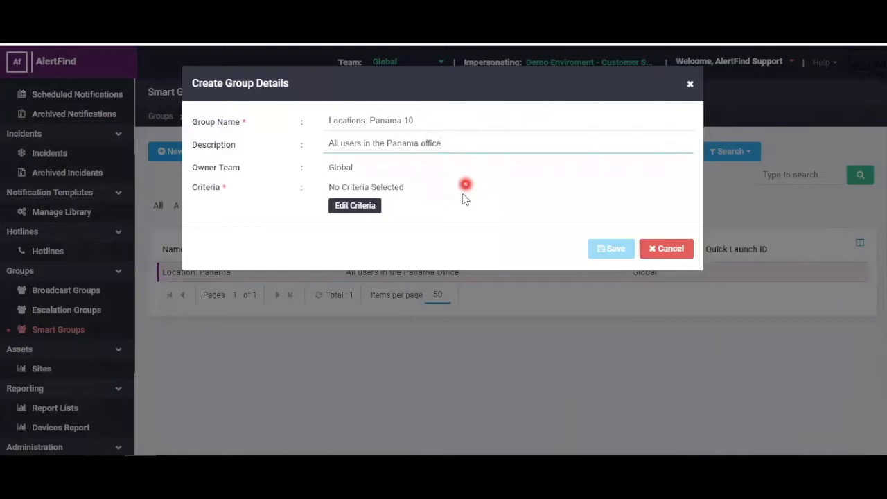
Add a criterion to the smart group where Location equals "Panama" and save the criteria
left_click(357, 206)
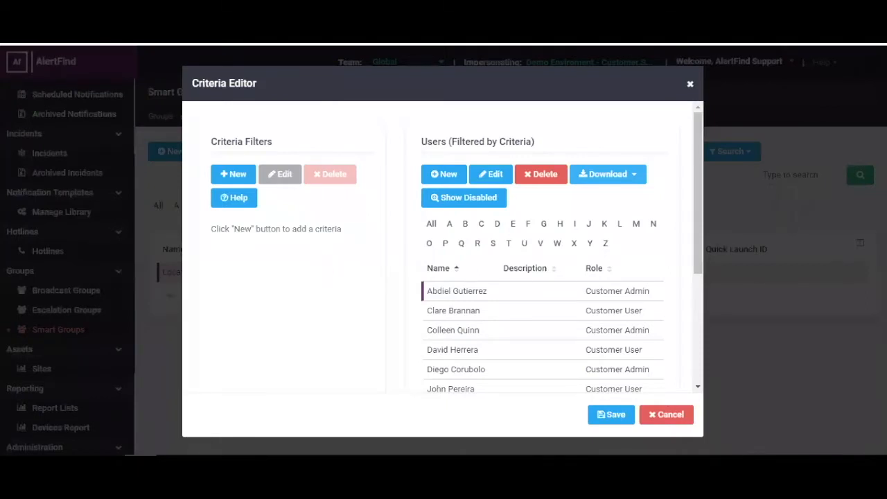
left_click(233, 173)
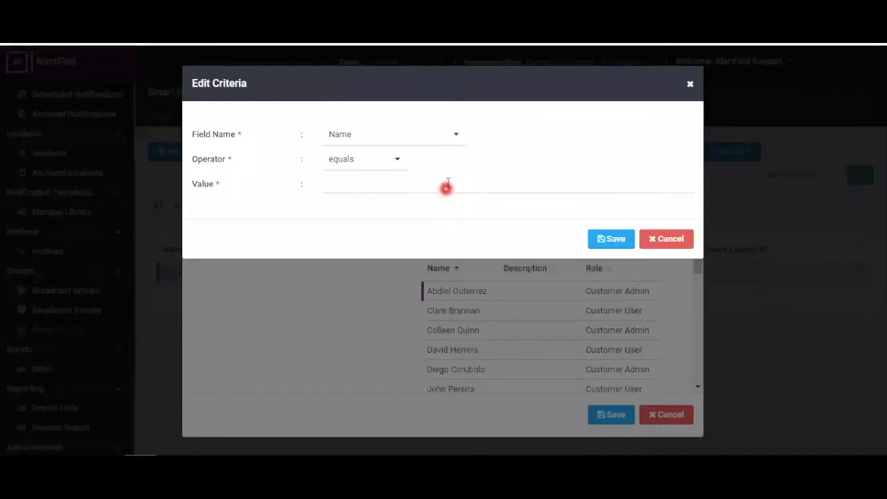
left_click(456, 138)
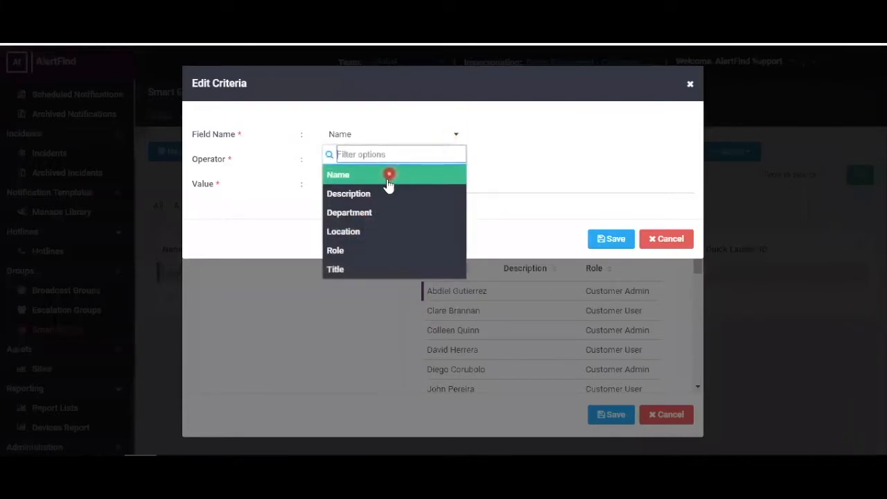
left_click(363, 232)
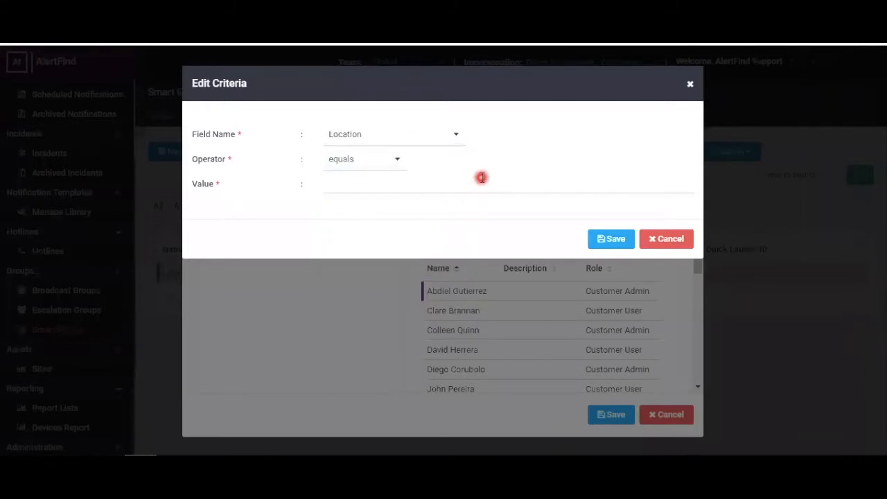
left_click(397, 161)
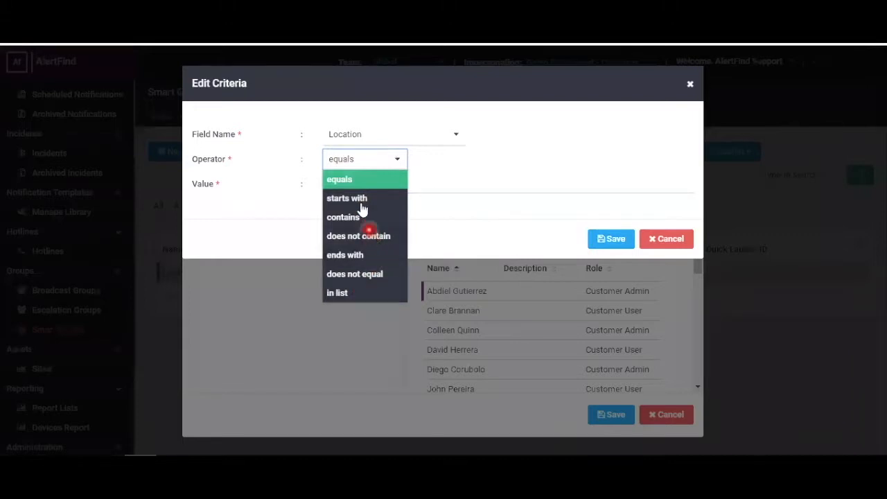
left_click(352, 179)
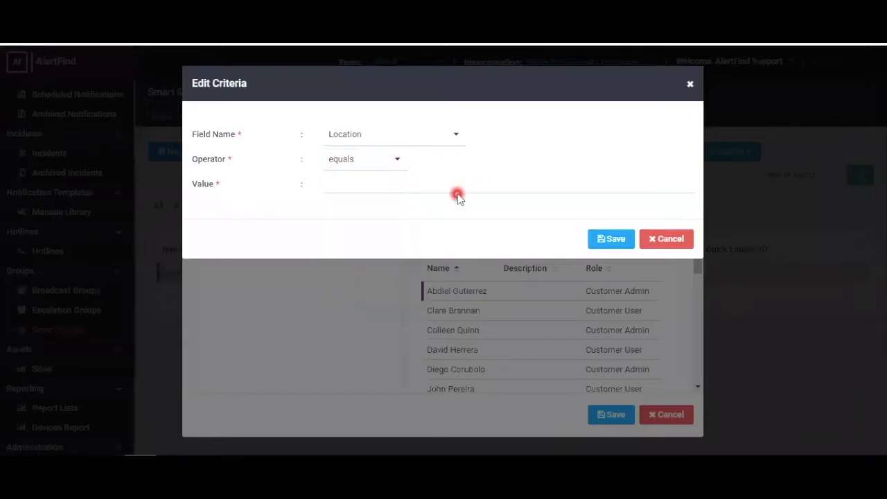
left_click(377, 185)
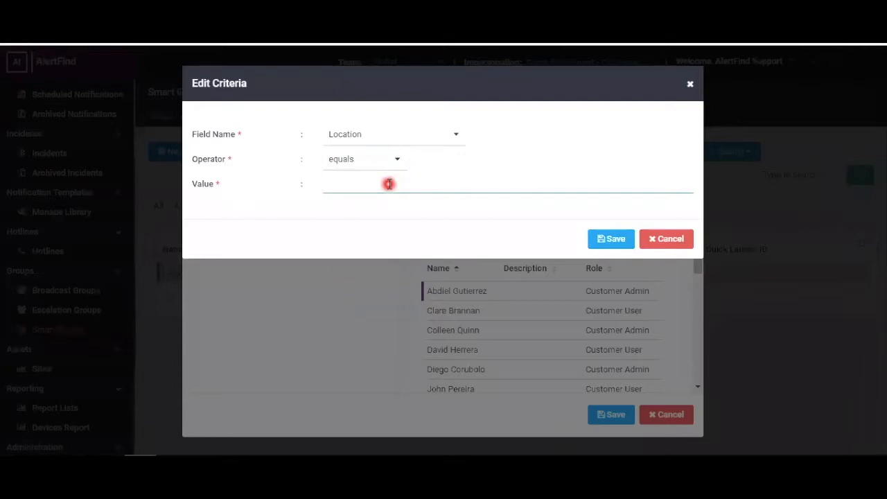
type("Panama")
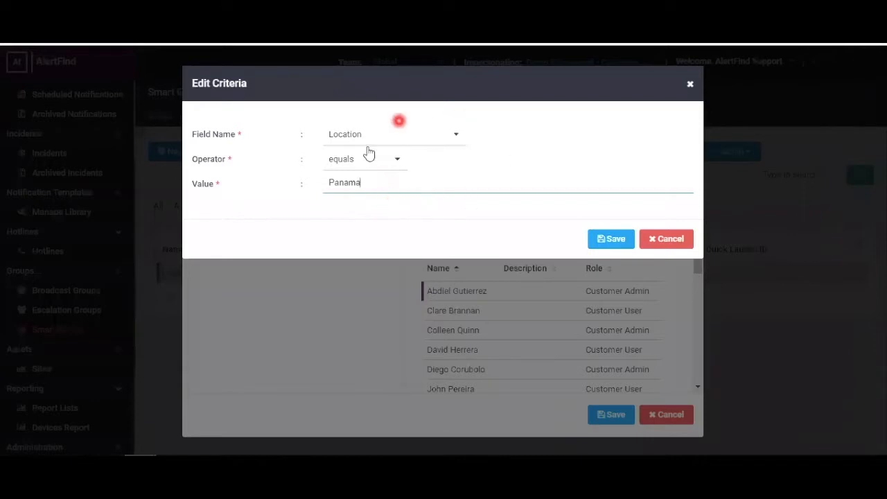
left_click(619, 241)
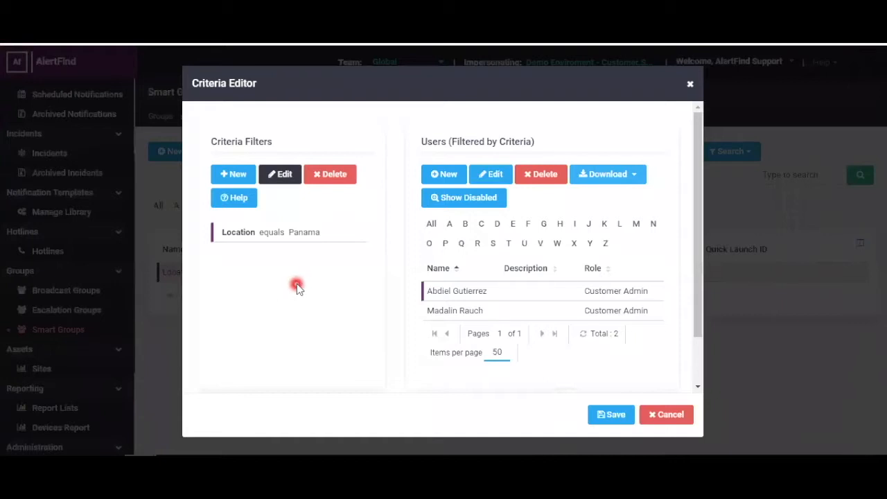
left_click(620, 418)
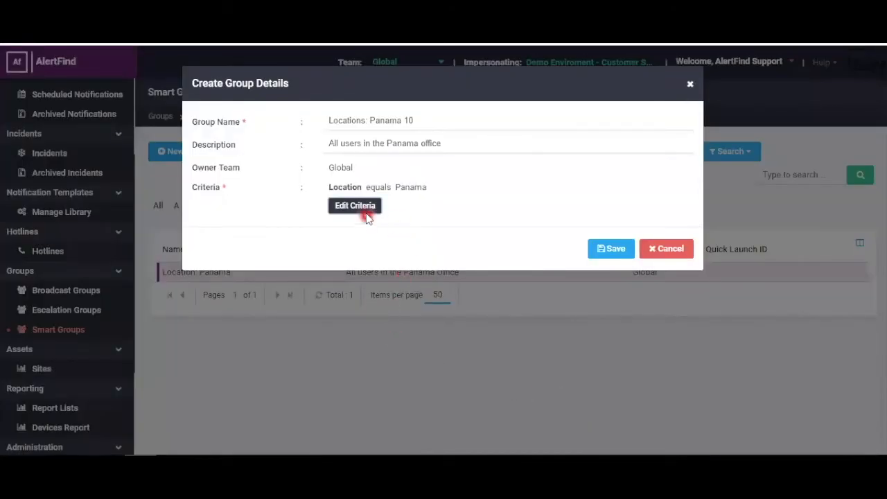
Change the Location criterion's value to "panama" in lowercase, then save the criteria and the new smart group
left_click(372, 207)
left_click(414, 208)
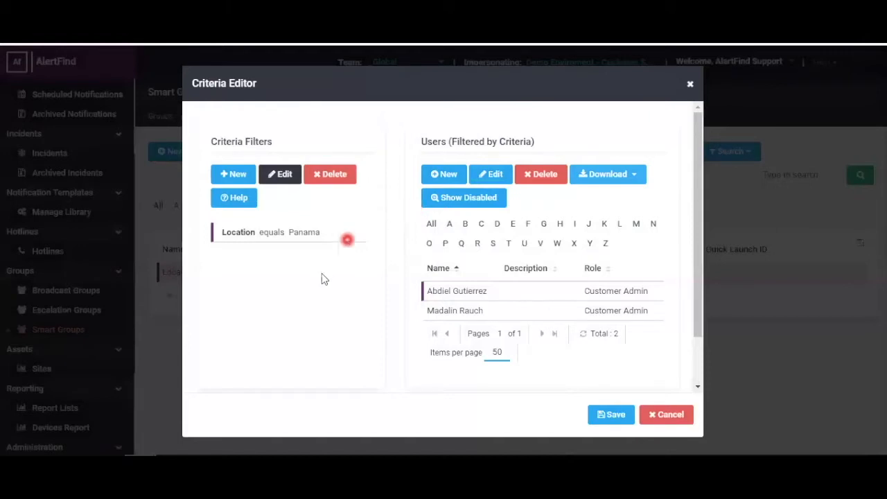
double_click(298, 232)
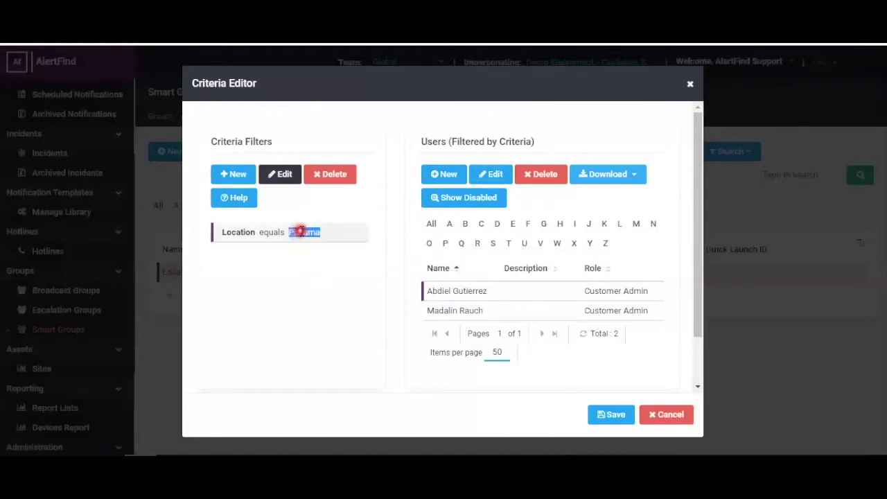
left_click(252, 232)
left_click(285, 187)
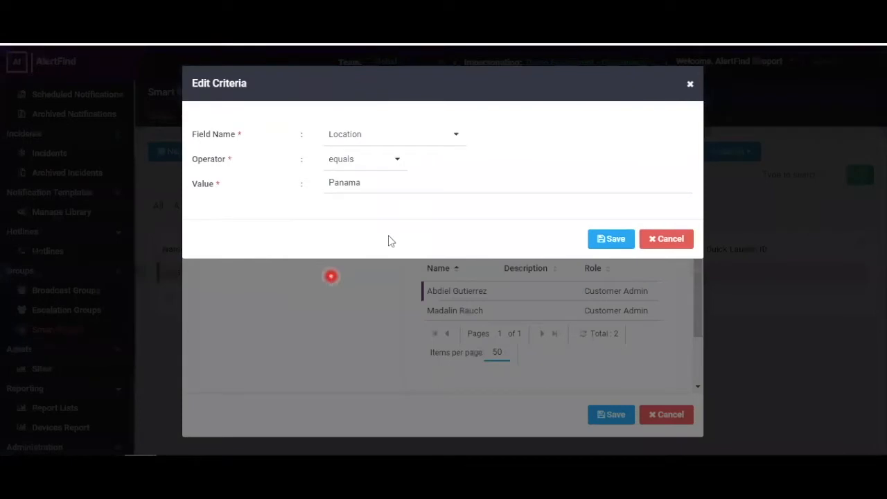
left_click(364, 187)
left_click(333, 183)
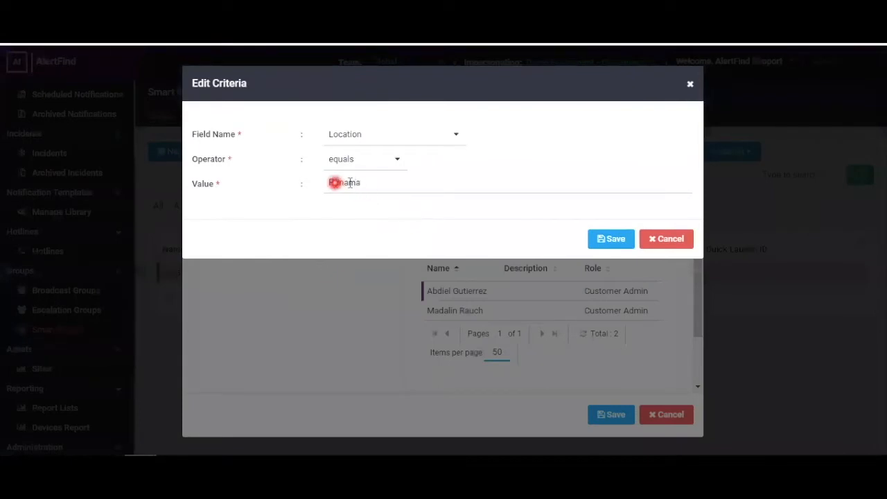
key("BackSpace")
type("p")
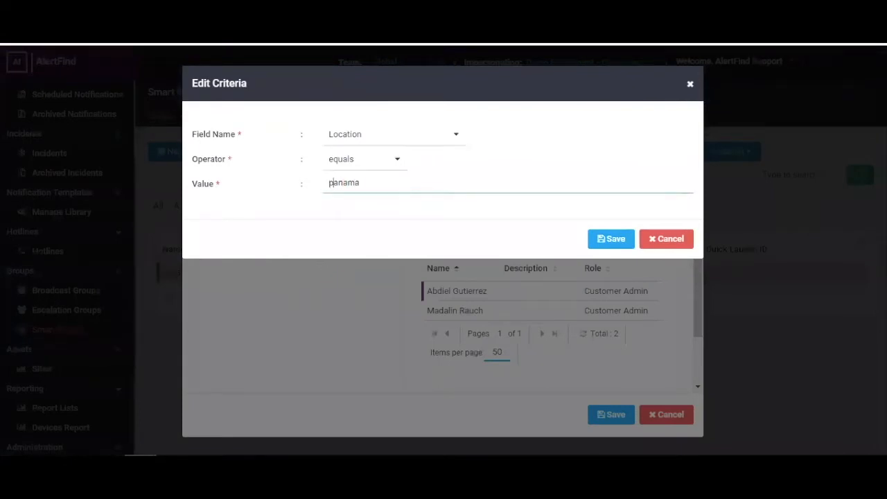
left_click(610, 239)
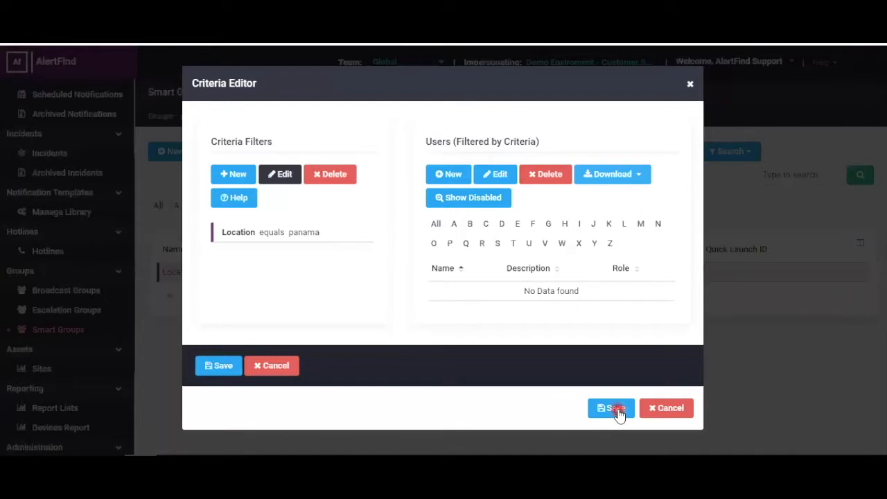
left_click(514, 411)
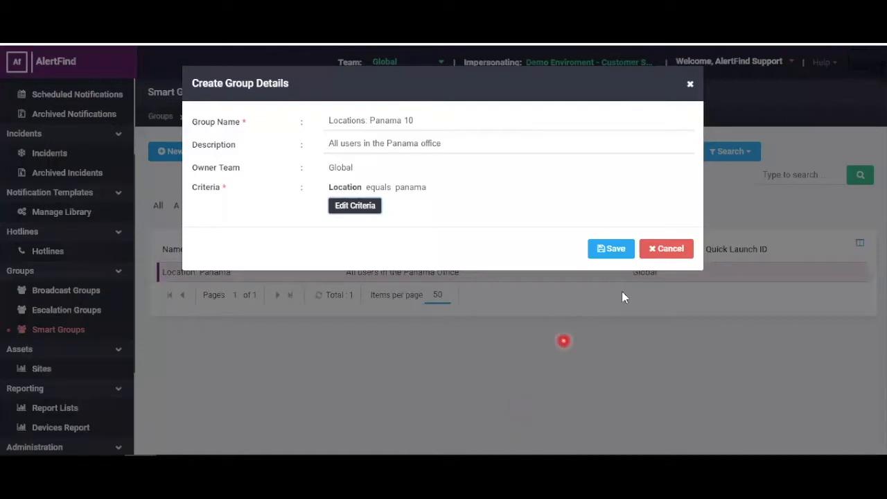
left_click(610, 249)
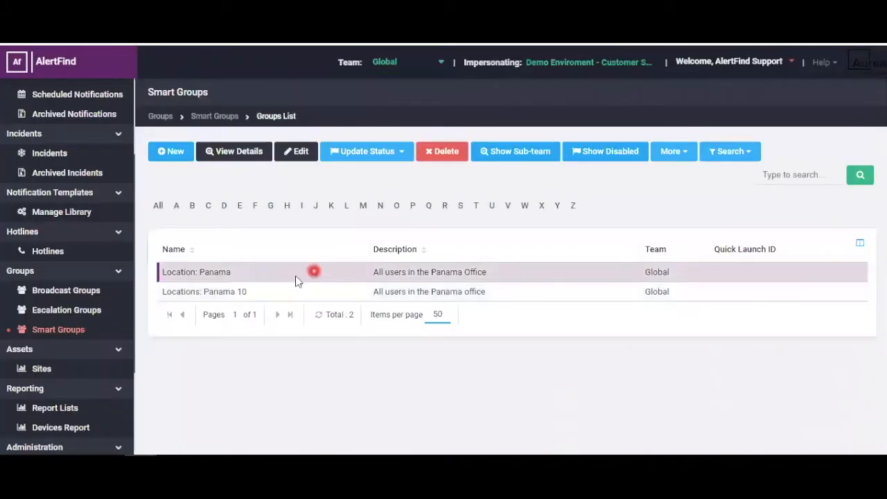
Review the details and membership of the Locations: Panama 10 smart group and return to the smart groups list
left_click(239, 291)
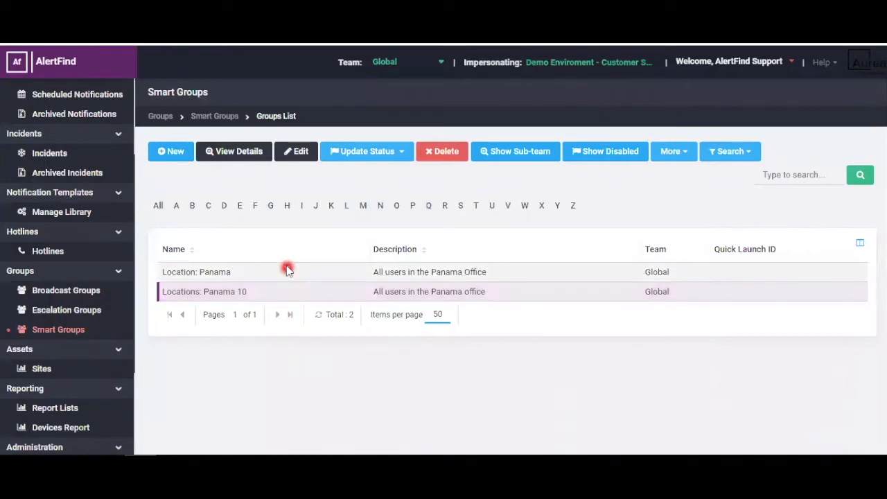
left_click(250, 154)
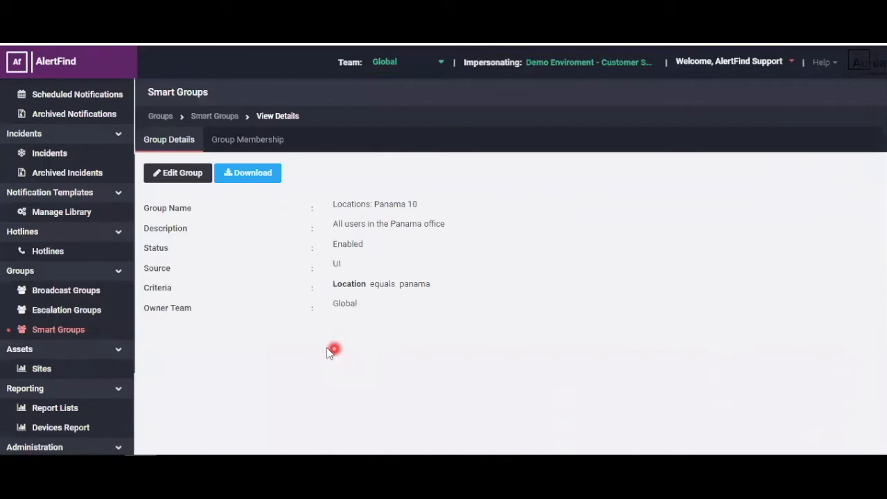
left_click(256, 143)
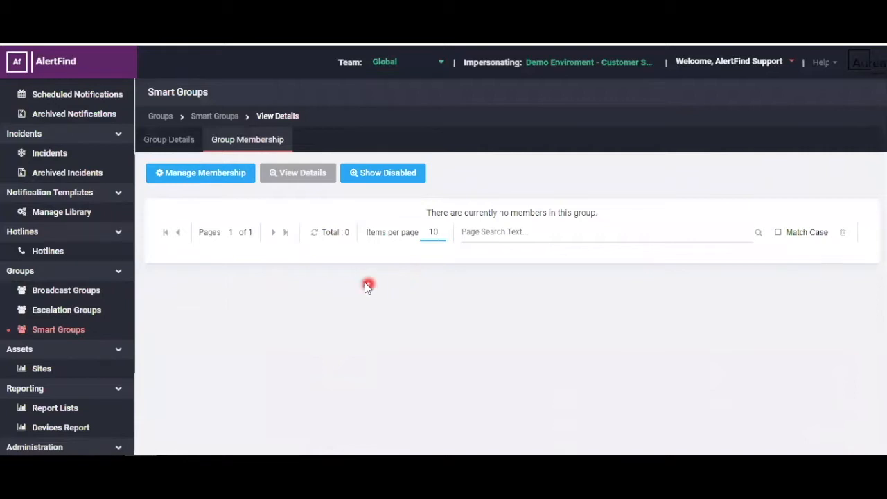
left_click(167, 140)
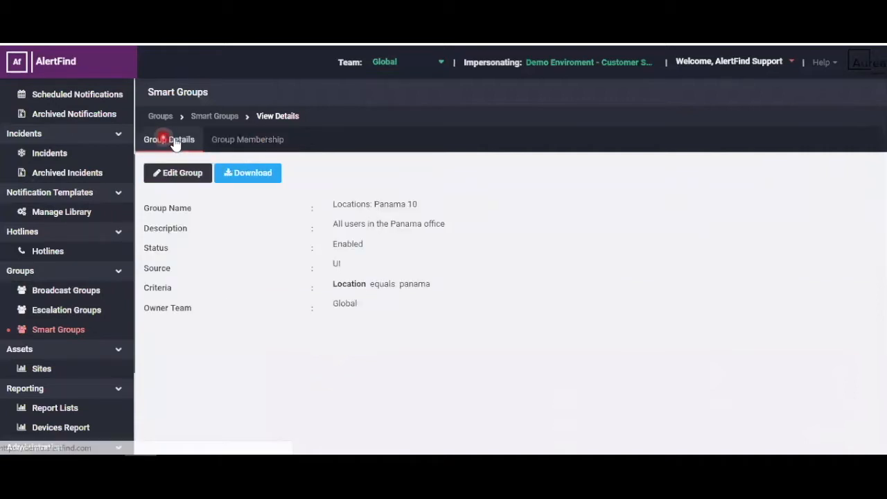
left_click(214, 118)
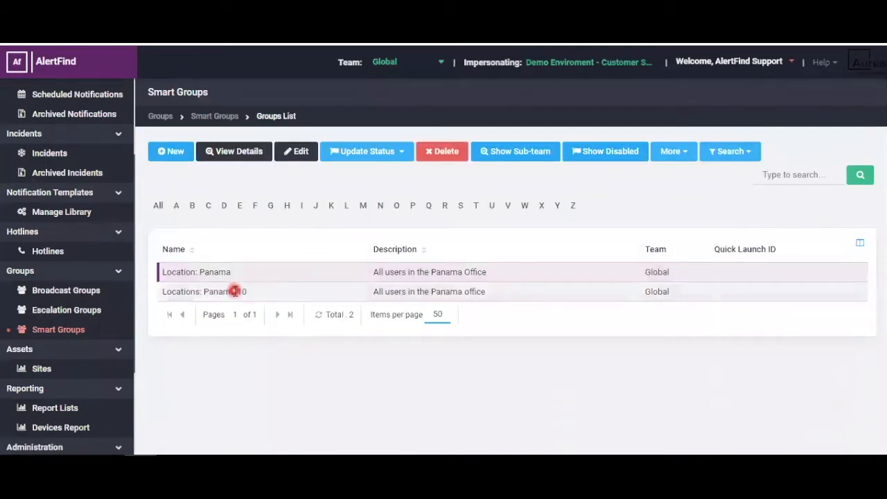
left_click(234, 290)
left_click(296, 151)
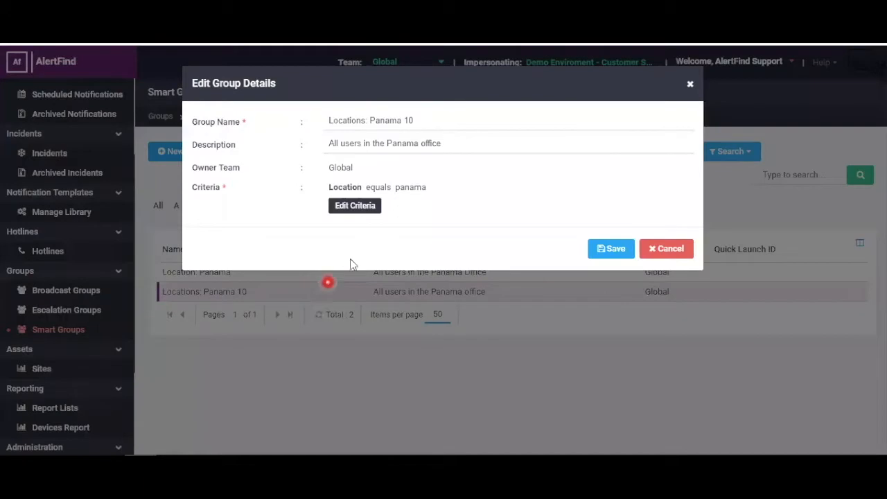
left_click(367, 207)
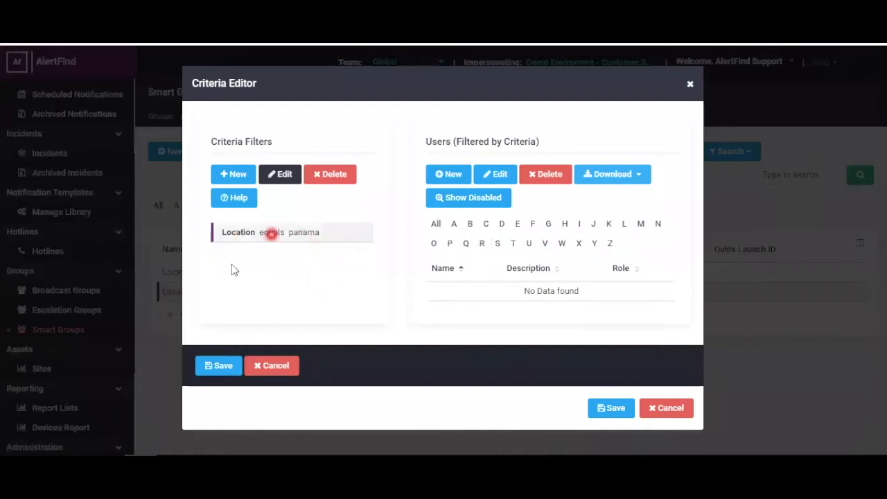
left_click(233, 174)
left_click(455, 136)
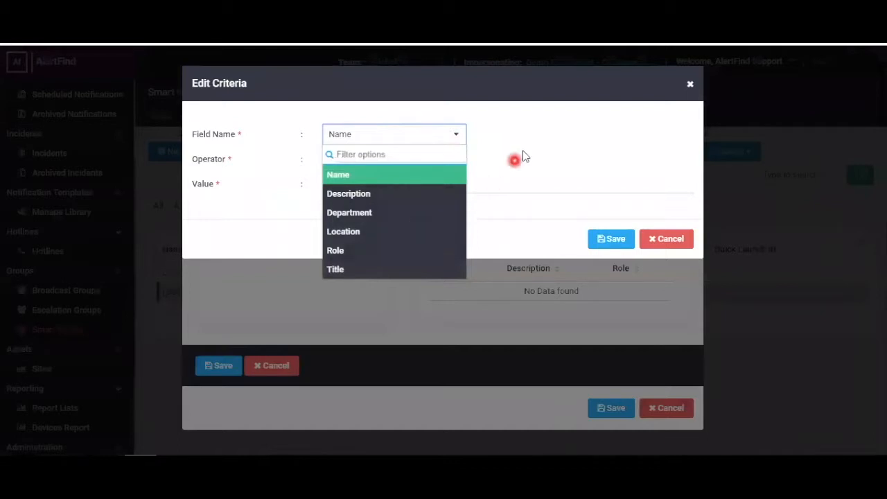
left_click(507, 159)
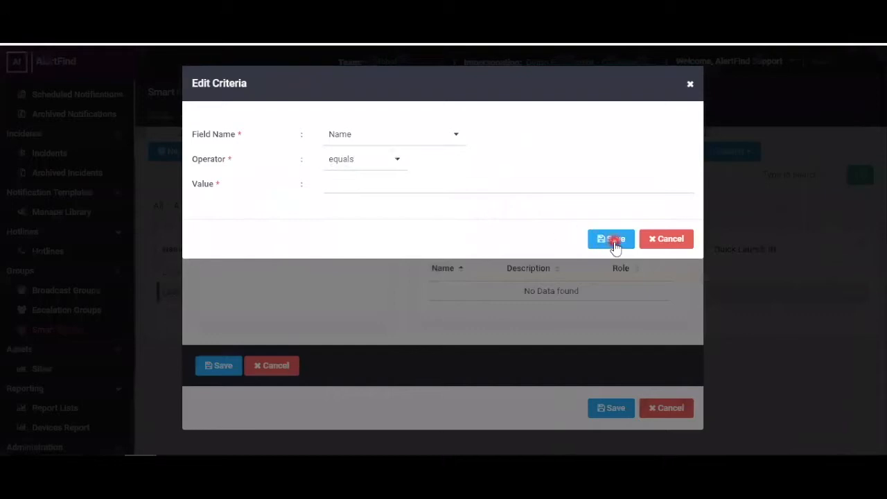
left_click(666, 240)
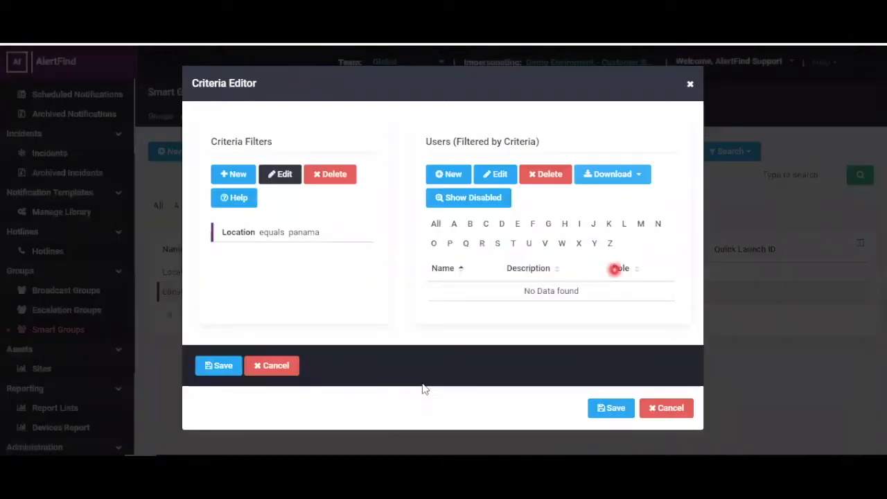
left_click(670, 410)
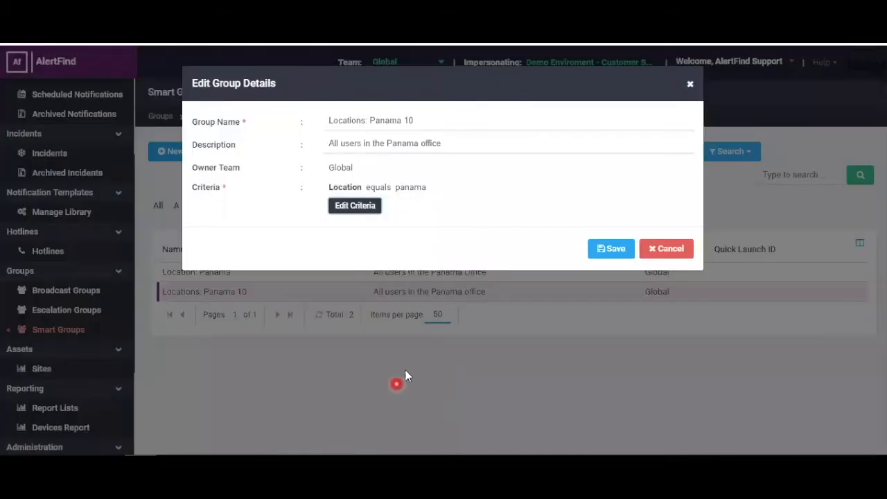
left_click(654, 249)
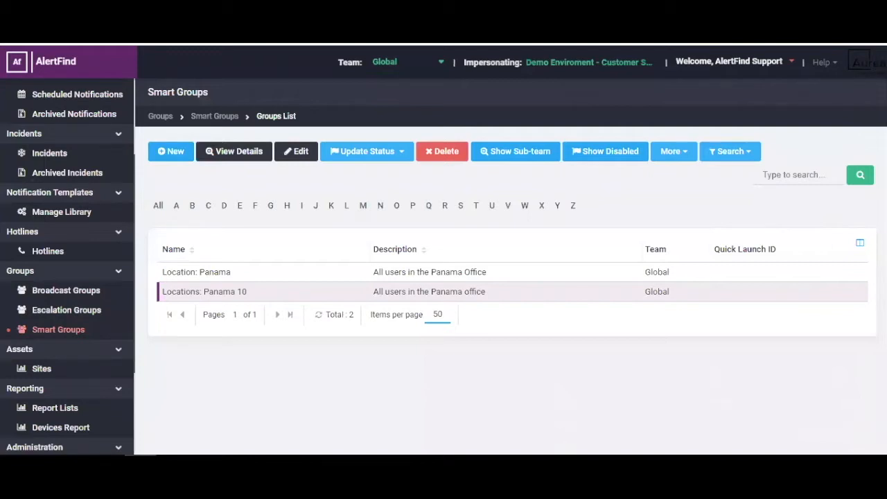
View the details of the Locations: Panama 10 smart group
left_click(416, 291)
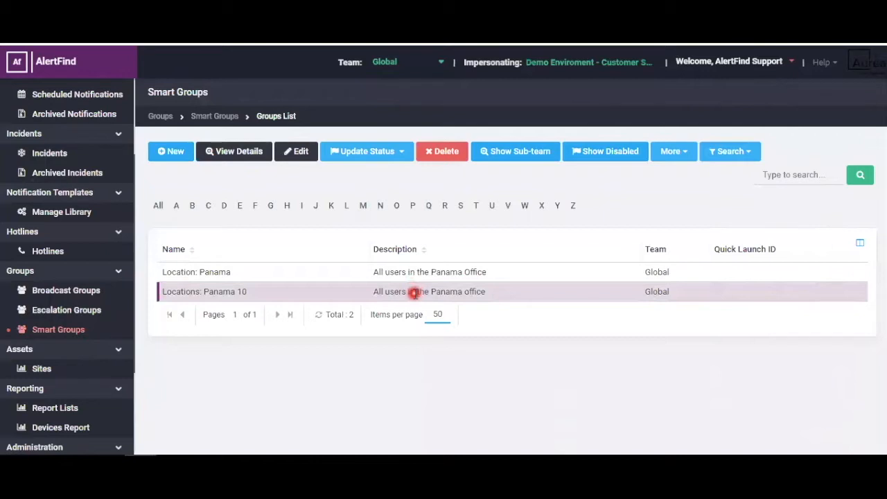
double_click(413, 292)
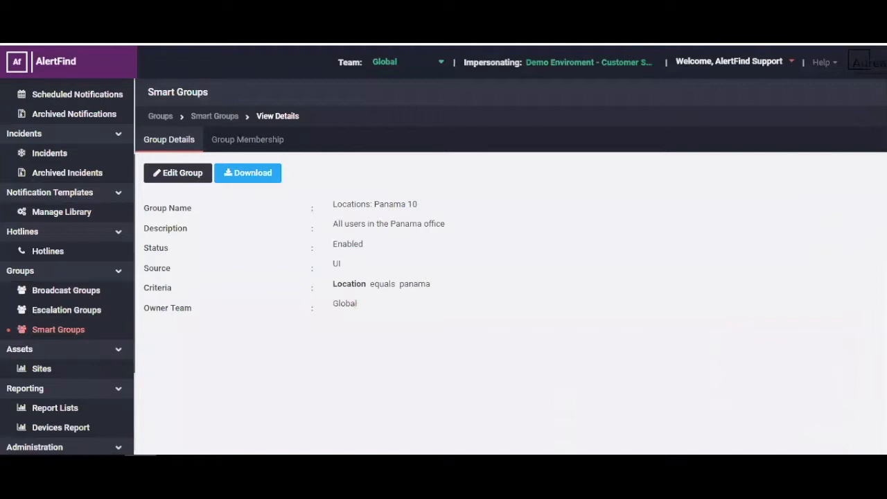
Create and save an escalation group named "Training test 20" with an auto-generated unique Quick Launch ID
left_click(64, 310)
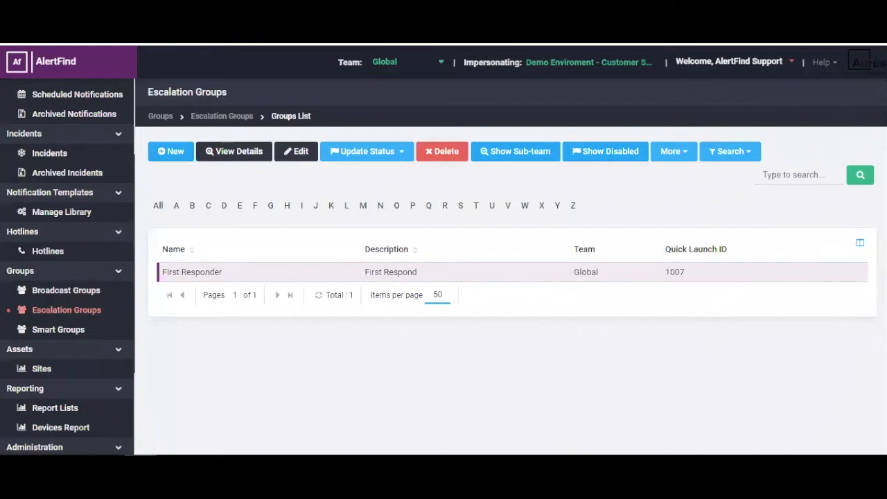
left_click(175, 154)
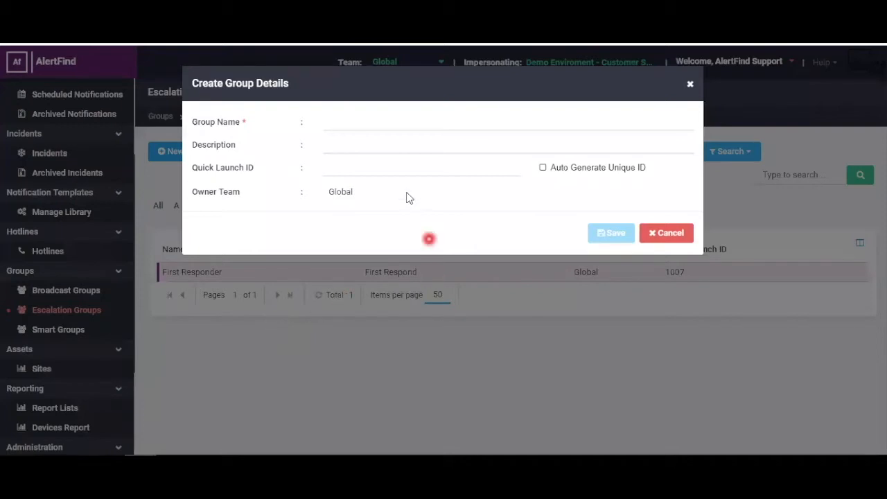
left_click(373, 122)
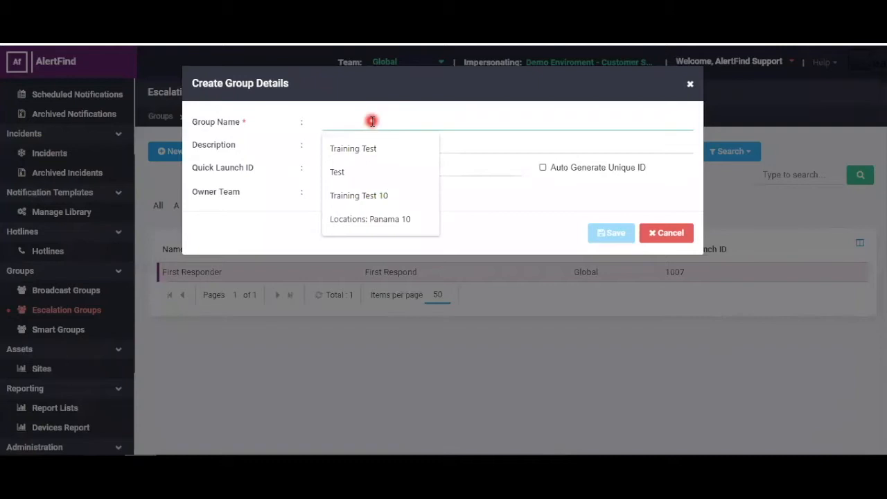
type("Training ")
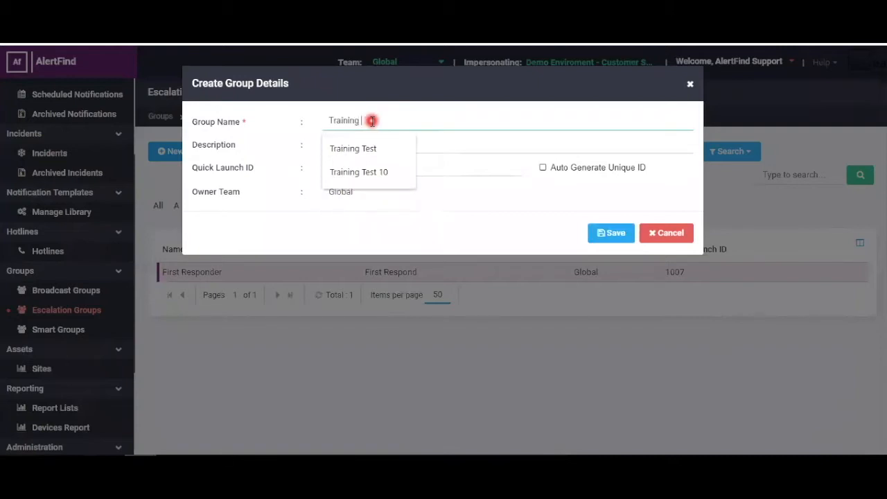
type("test")
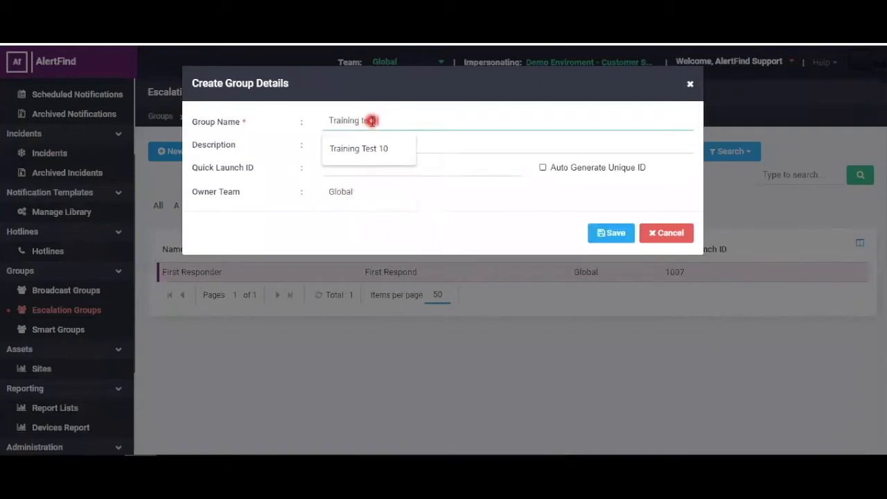
type(" 20")
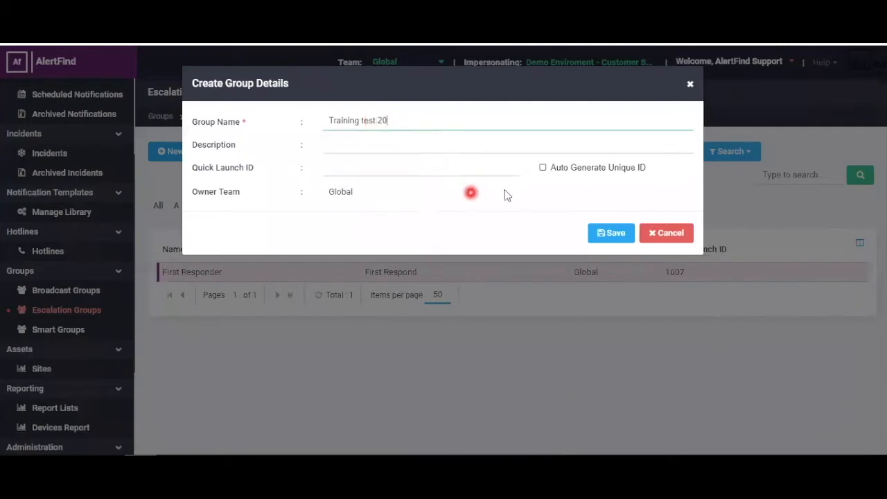
left_click(543, 168)
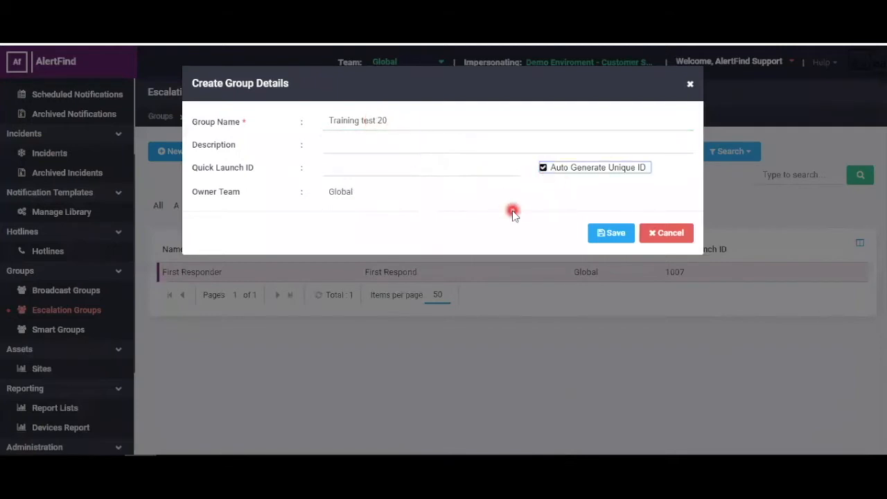
left_click(612, 234)
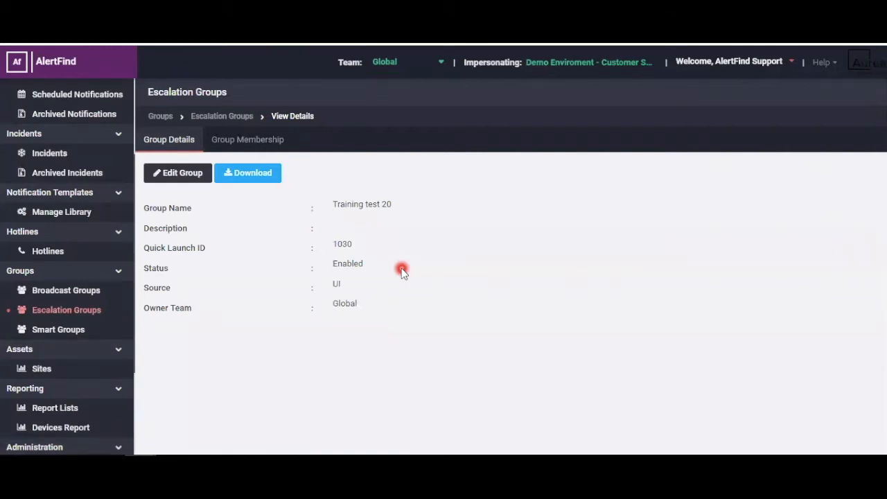
Manage the new escalation group's membership and add the first, second, fourth and sixth users from the user list
left_click(262, 144)
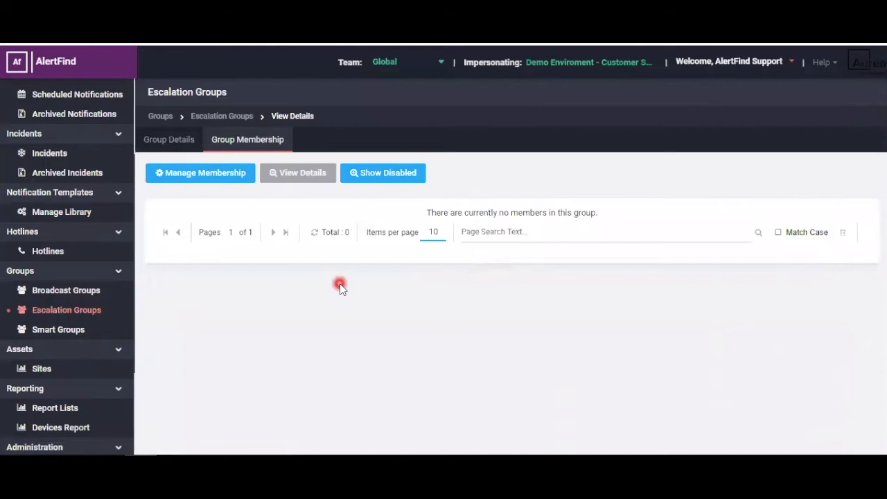
left_click(212, 175)
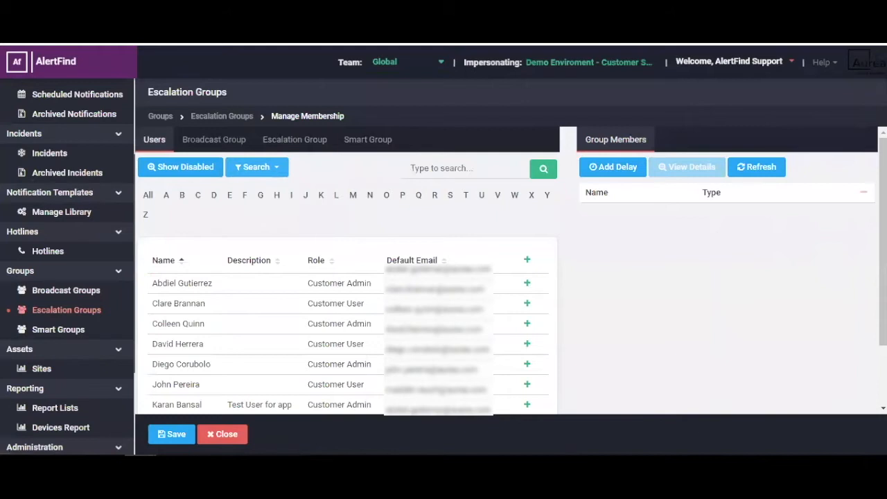
left_click(531, 283)
left_click(590, 311)
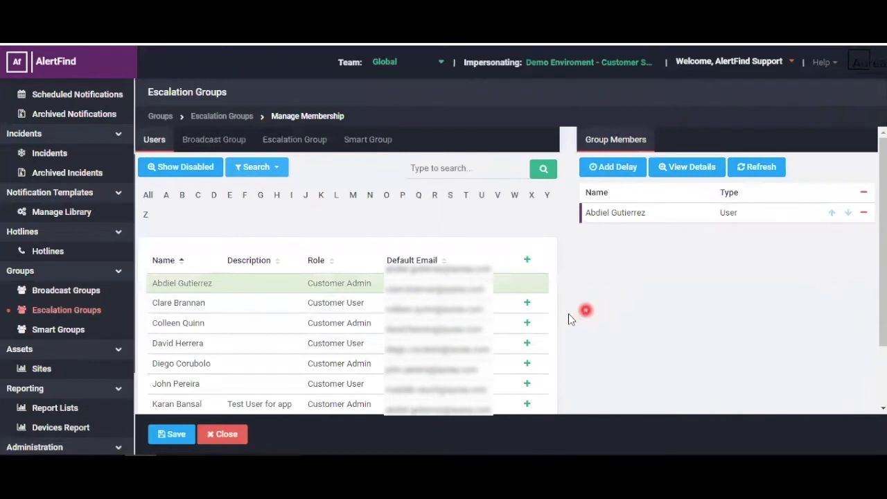
left_click(526, 305)
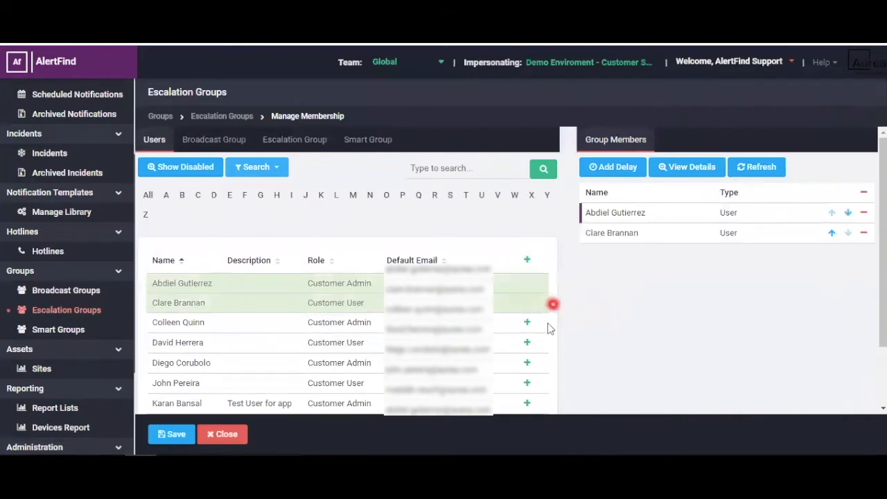
left_click(527, 342)
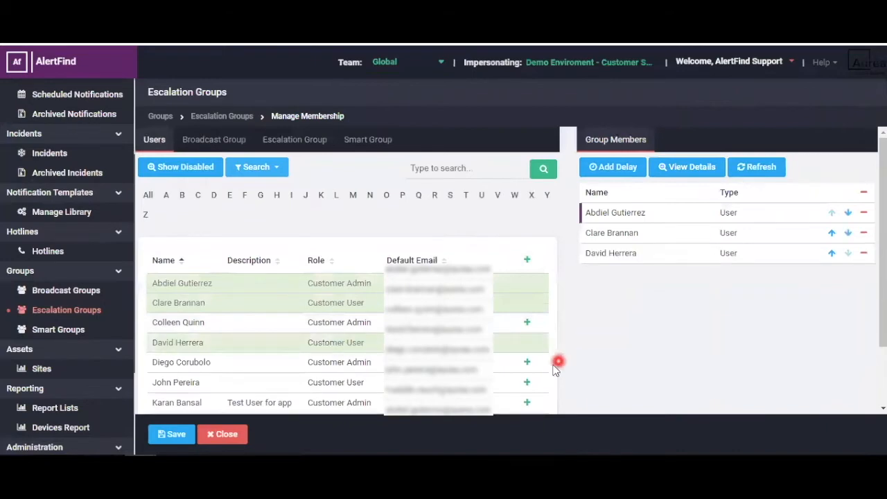
left_click(526, 385)
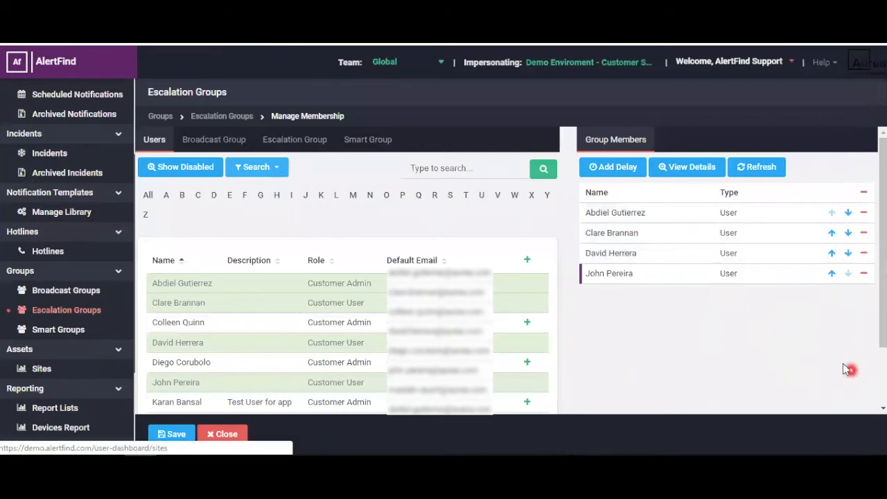
Move the last-added member up to the first place in the escalation order, then down to second place
left_click(831, 273)
left_click(832, 253)
left_click(831, 233)
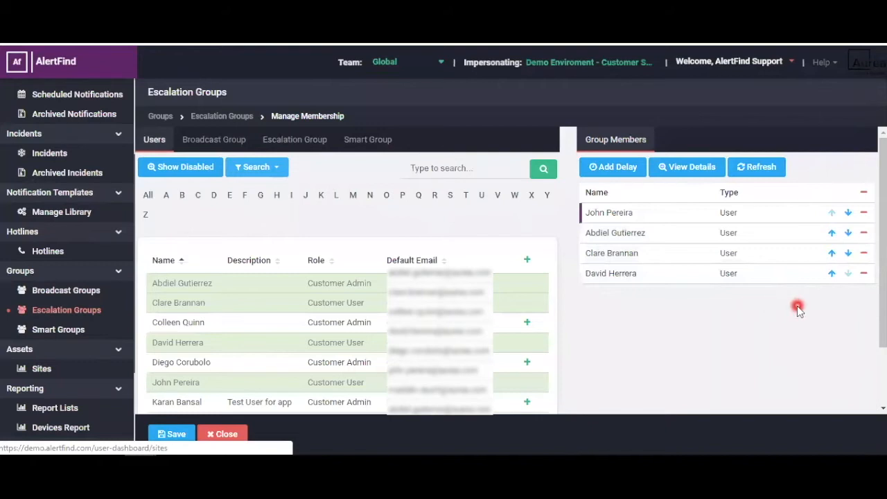
left_click(847, 212)
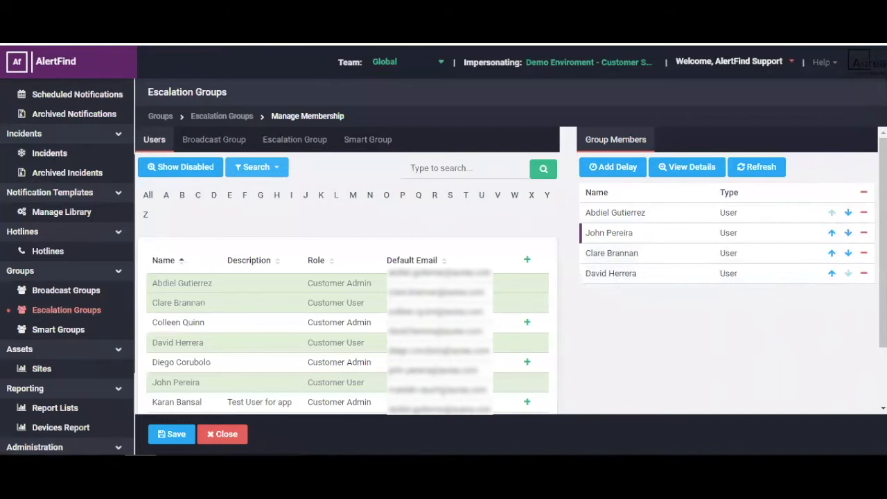
Add and save a 10-minute escalation delay after the second group member
left_click(615, 168)
left_click(618, 169)
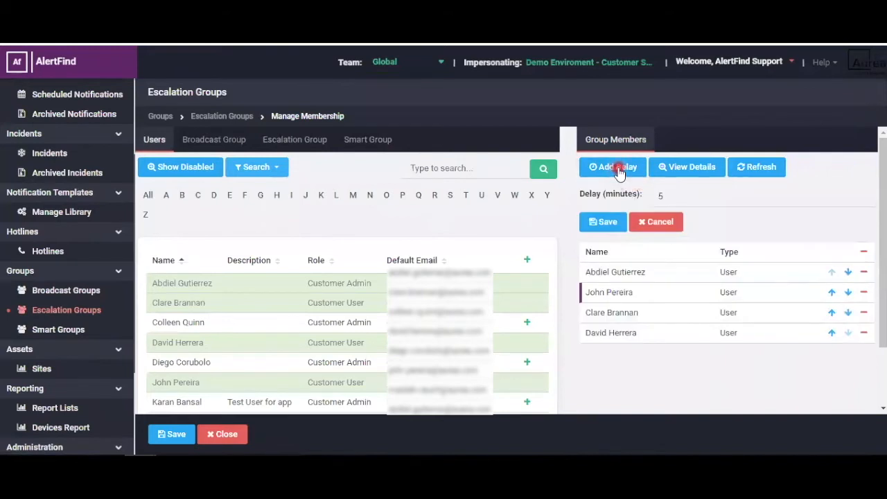
left_click(691, 197)
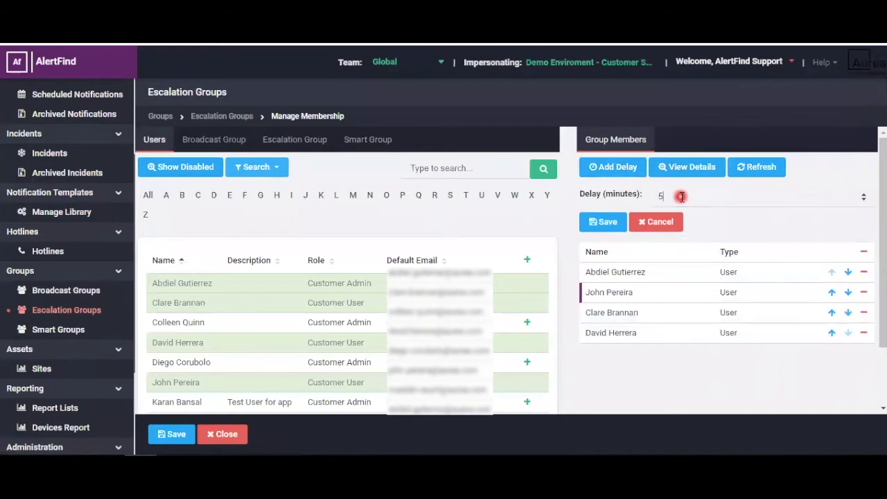
left_click(681, 196)
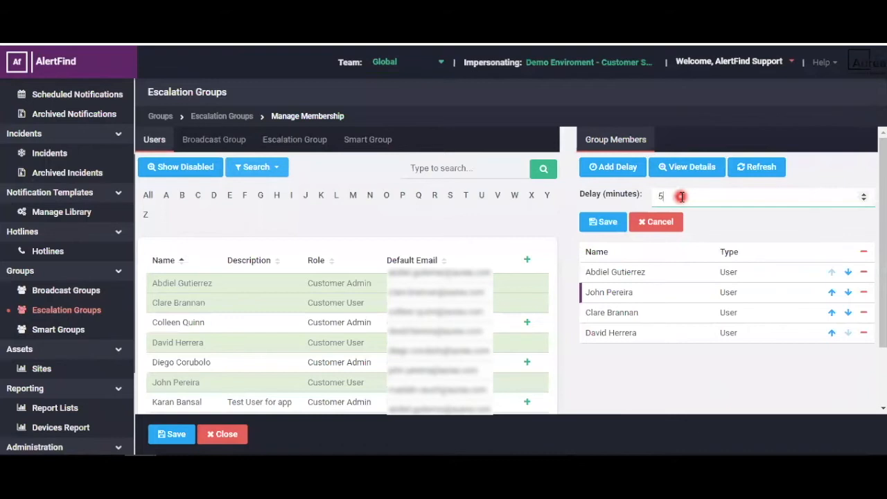
key("BackSpace")
type("10")
left_click(604, 222)
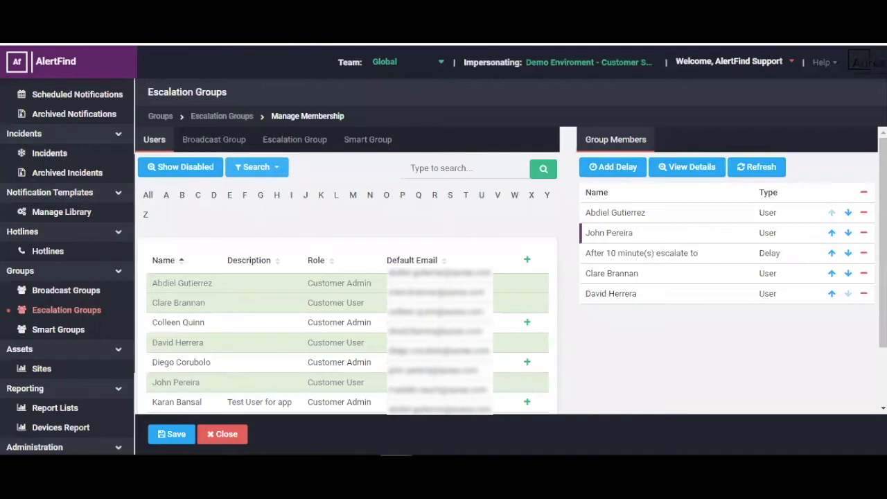
Add and save two more 10-minute escalation delays after the second group member
left_click(684, 304)
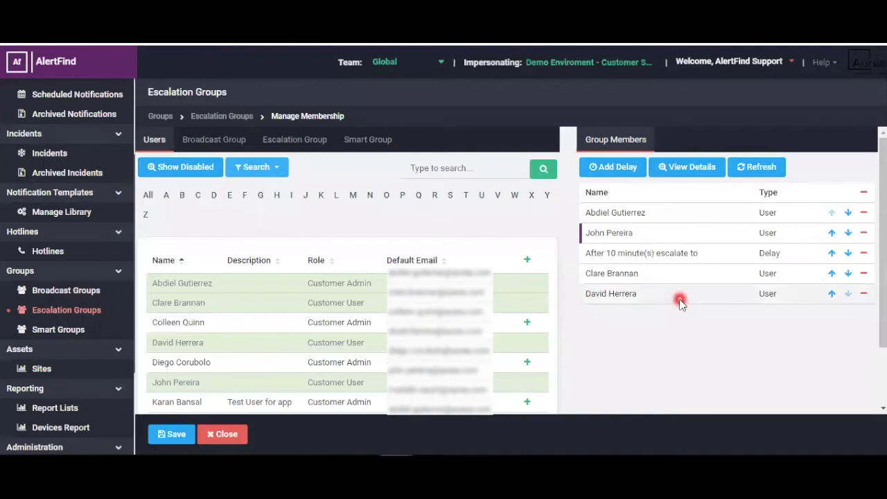
left_click(613, 169)
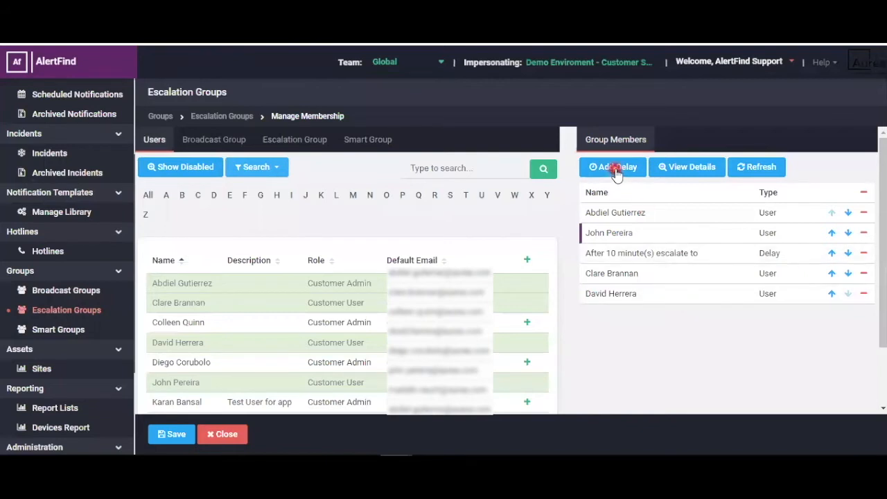
left_click(668, 195)
type("5")
key("BackSpace")
type("10")
left_click(606, 221)
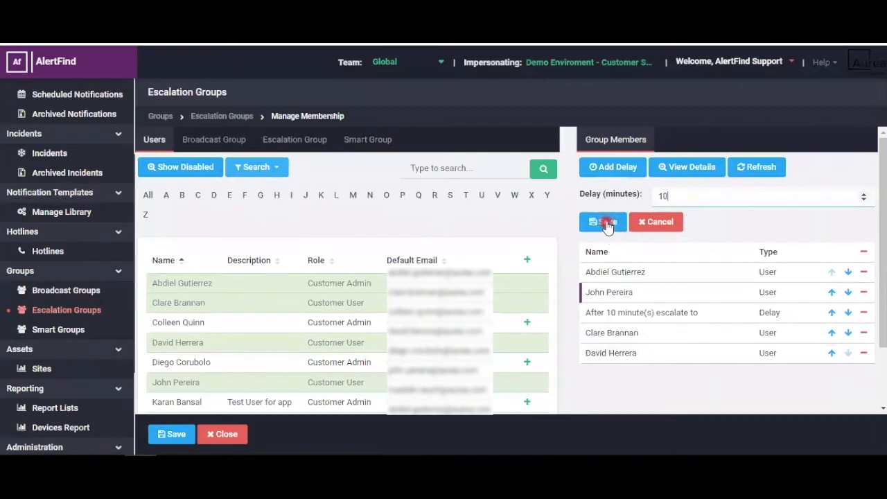
left_click(619, 167)
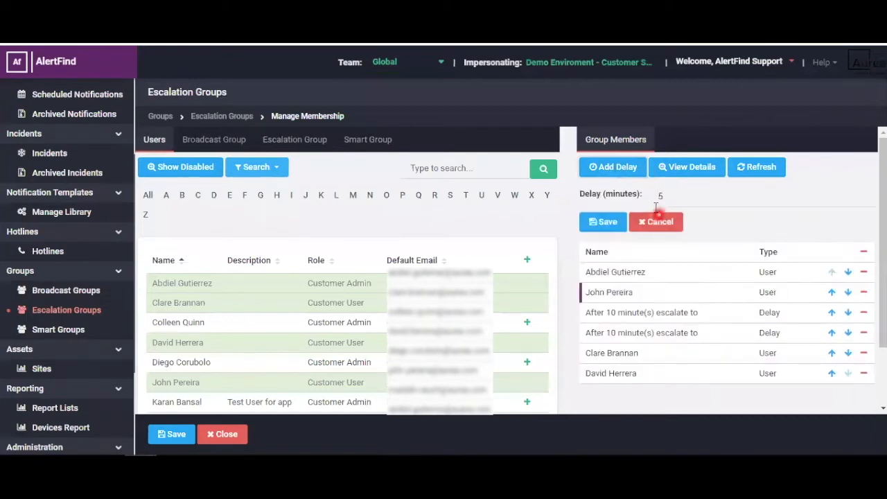
type("1")
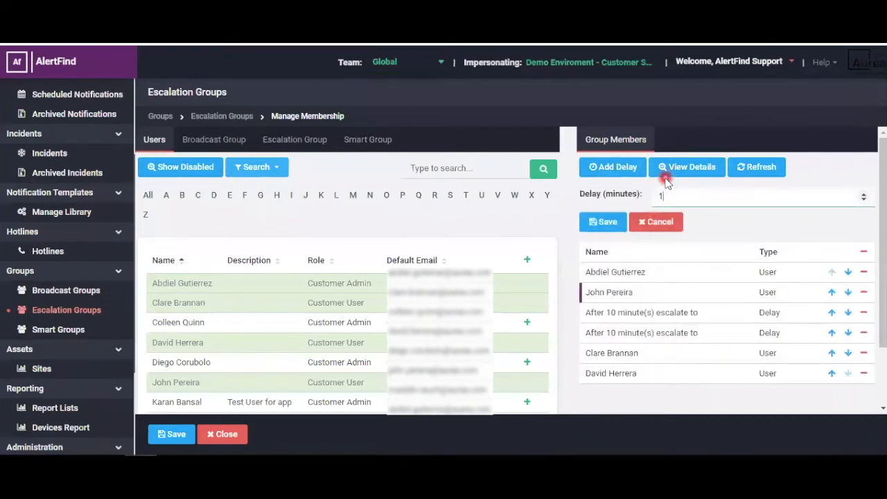
type("0")
left_click(606, 223)
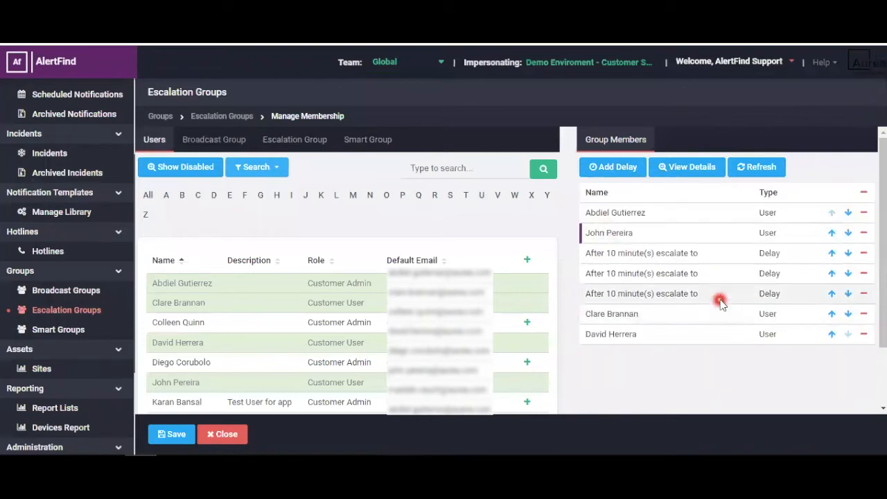
Swap the last two users, place one delay between each pair of consecutive users, and save the escalation group's membership
left_click(702, 253)
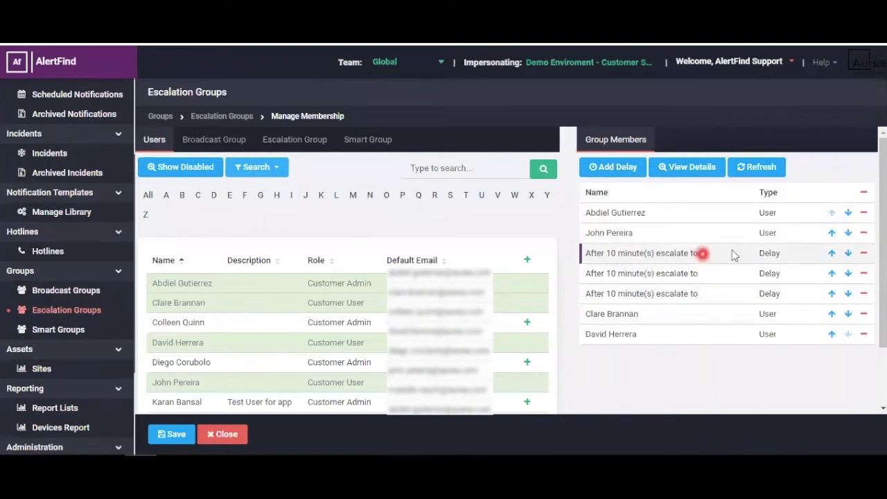
left_click(831, 253)
left_click(705, 297)
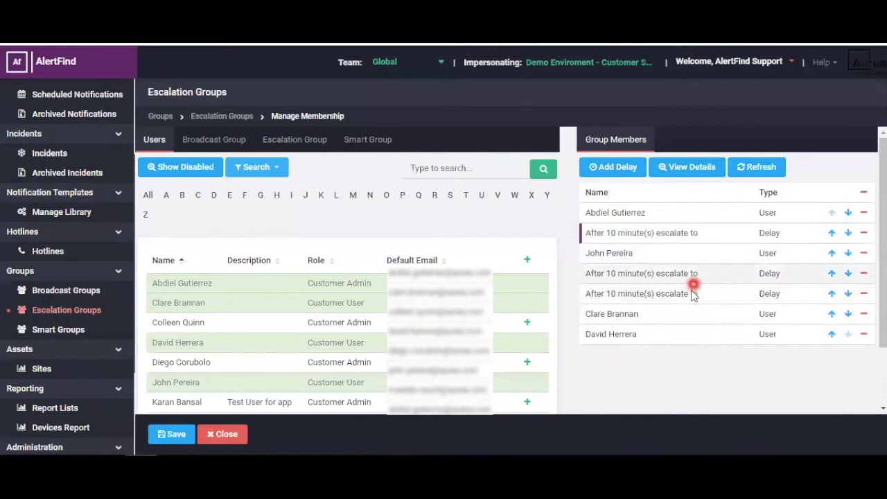
left_click(848, 315)
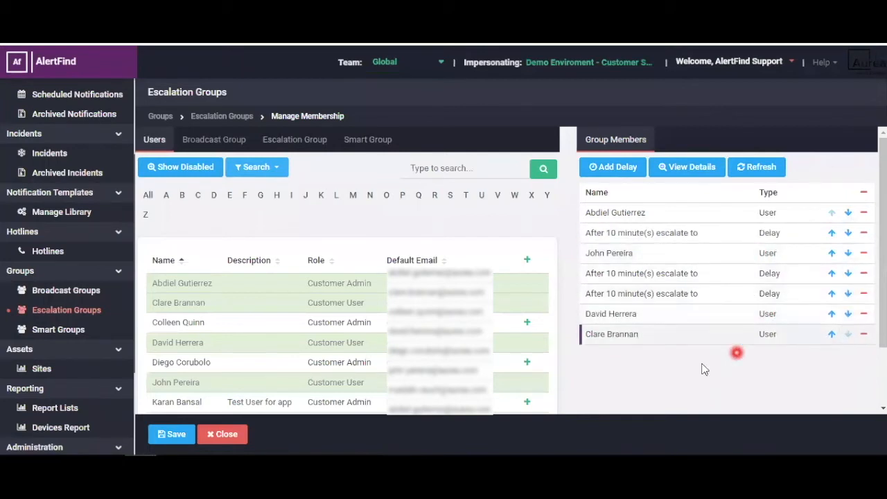
left_click(848, 294)
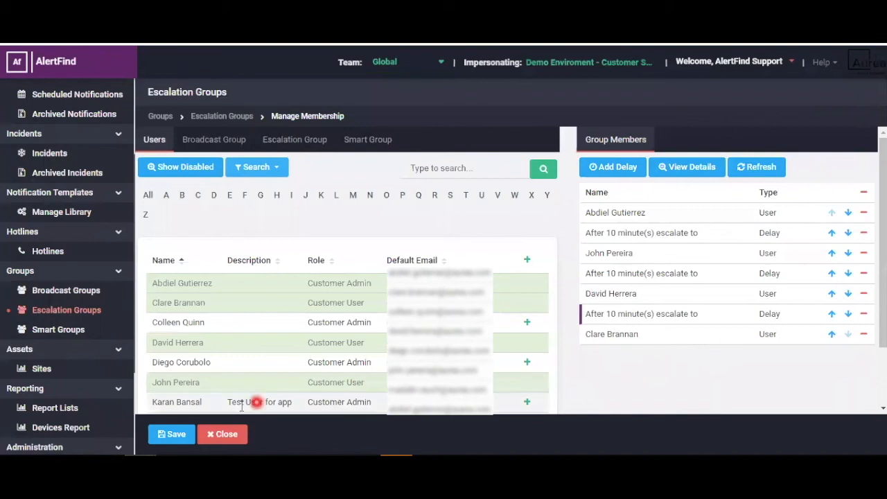
left_click(179, 433)
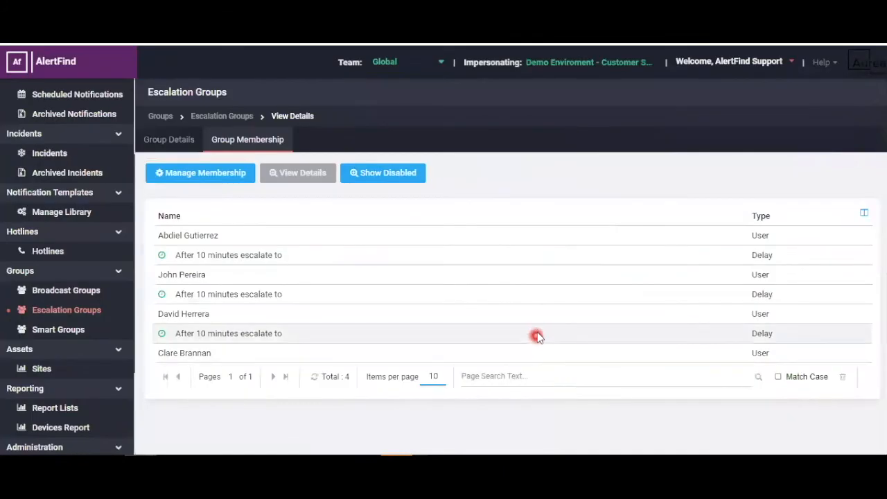
left_click(67, 310)
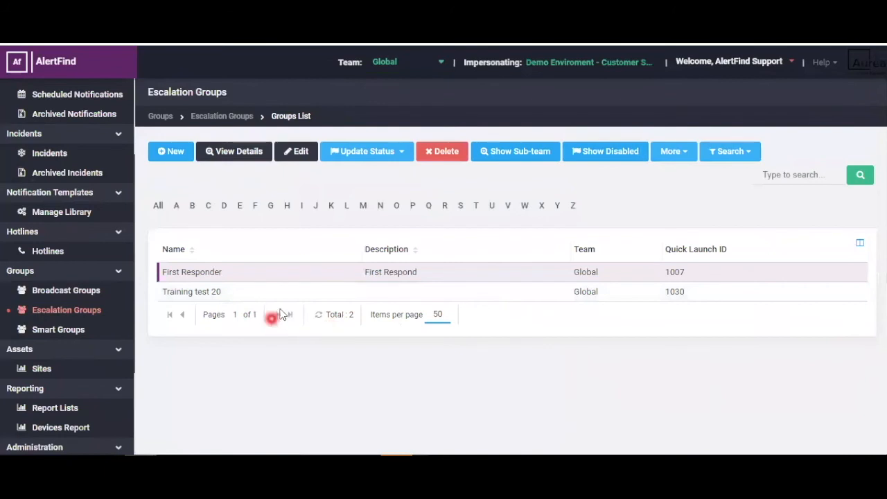